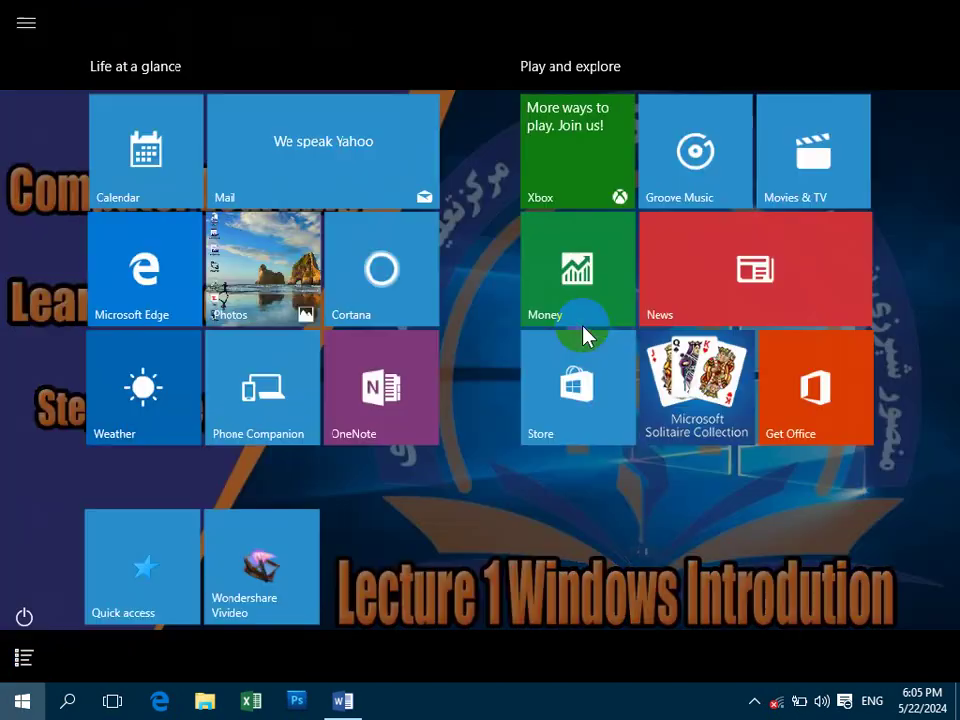
Step: Launch Notepad by searching 'note' from the Start menu
text(note)
key(Return)
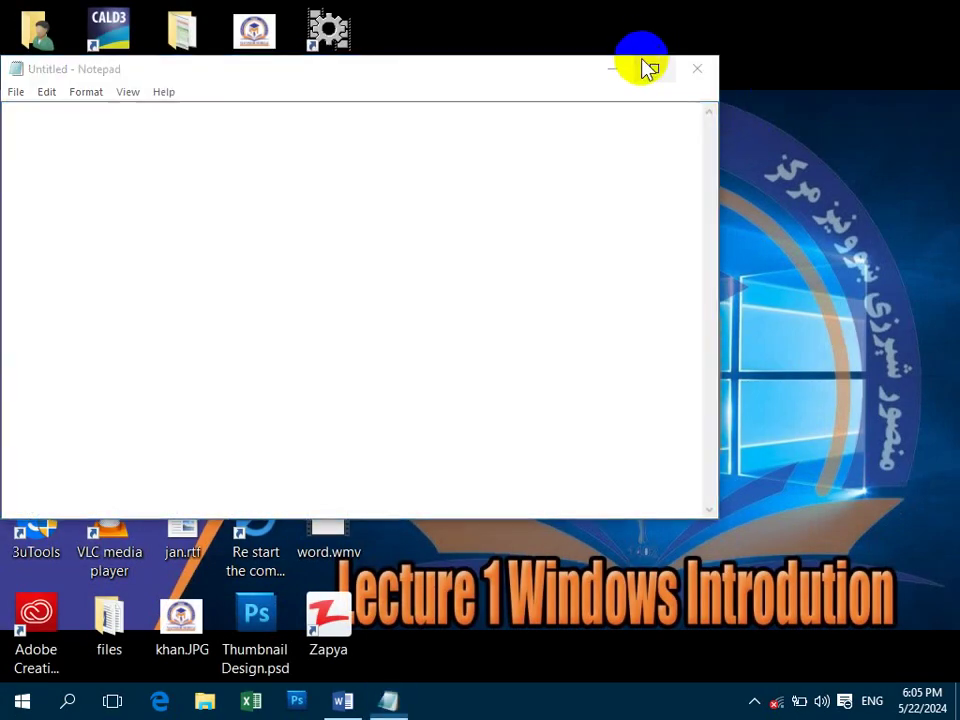
Step: In maximized Notepad, note the time/date, heading 'Ms Word Lecture No 6' and a dashed line
click(645, 67)
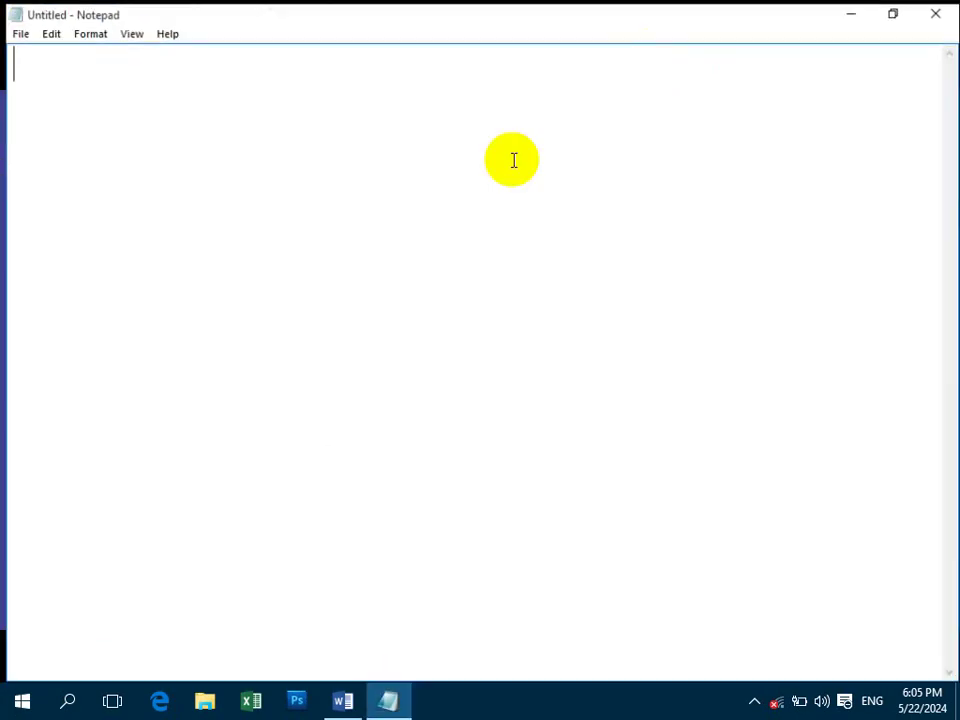
text(5)
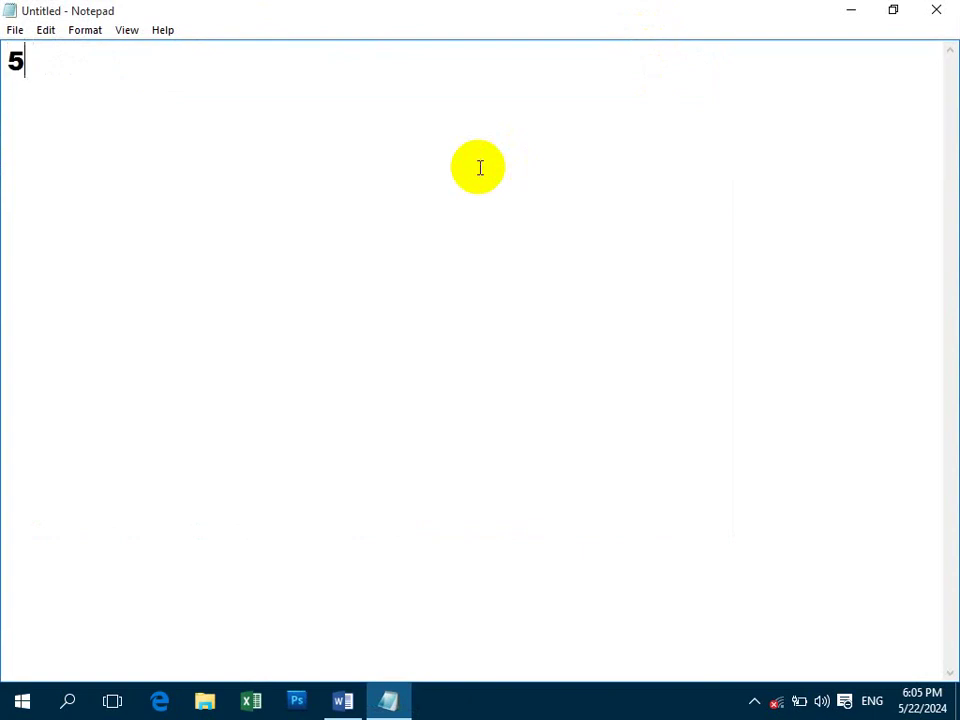
key(F5)
text(Ms)
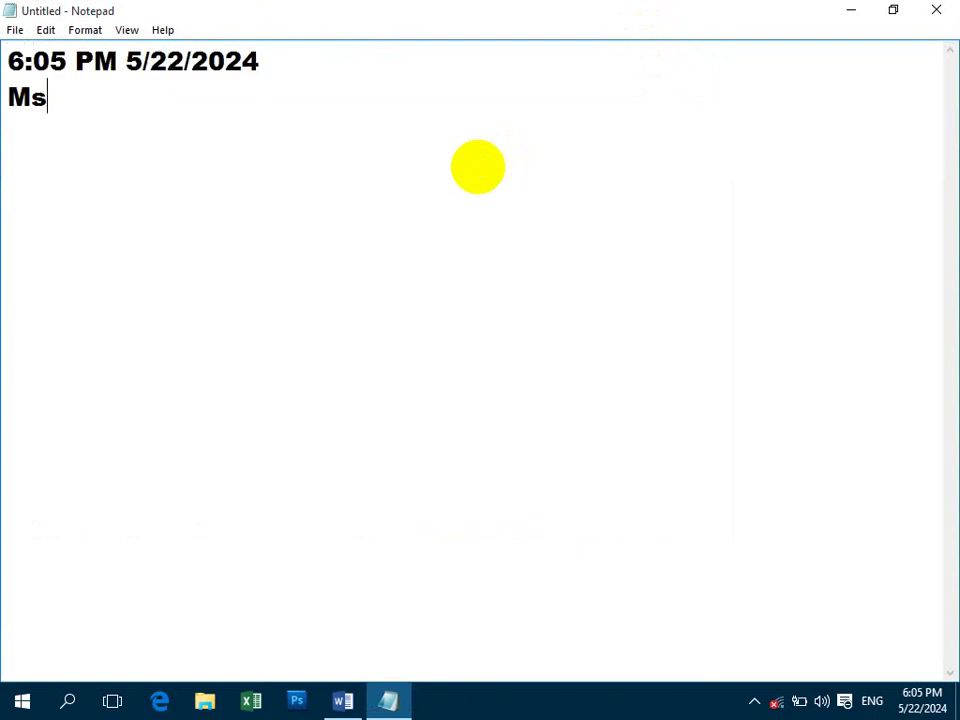
text( Word L)
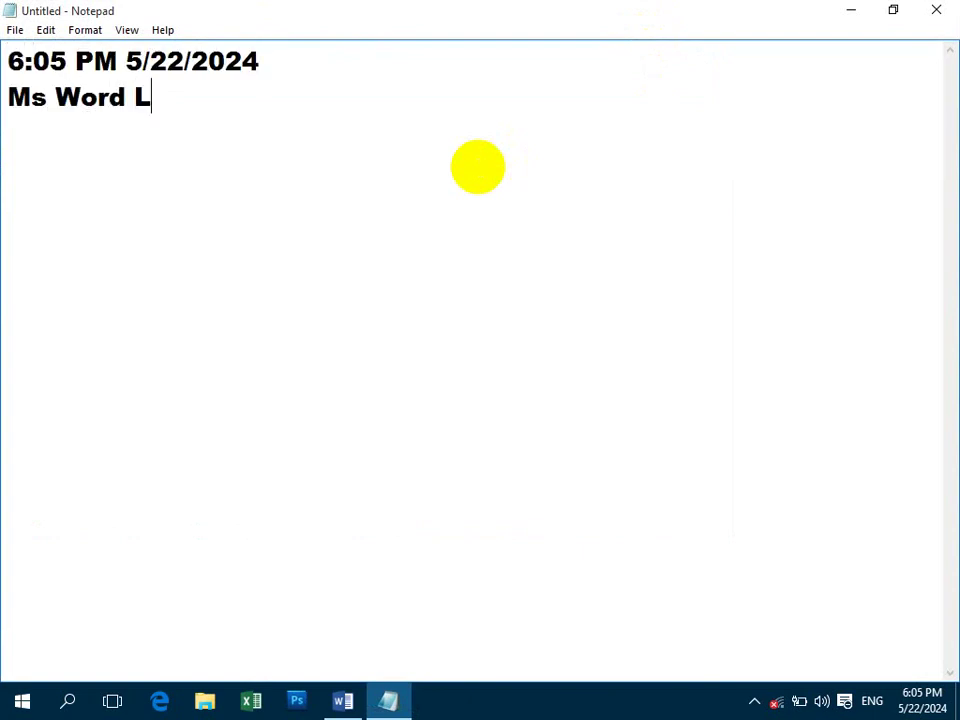
text(utr)
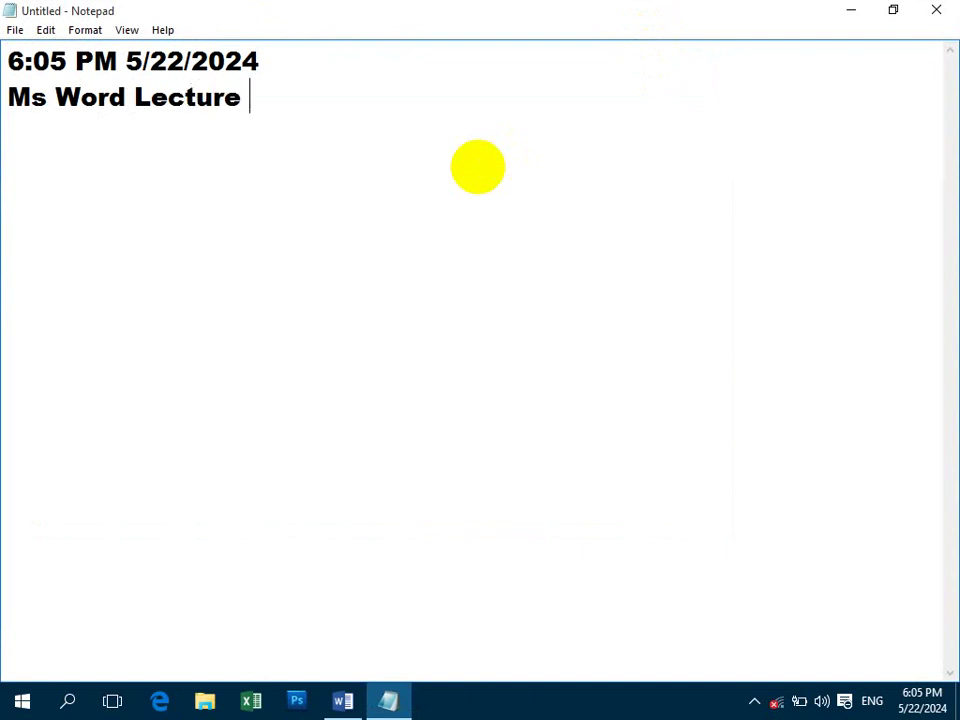
text(No )
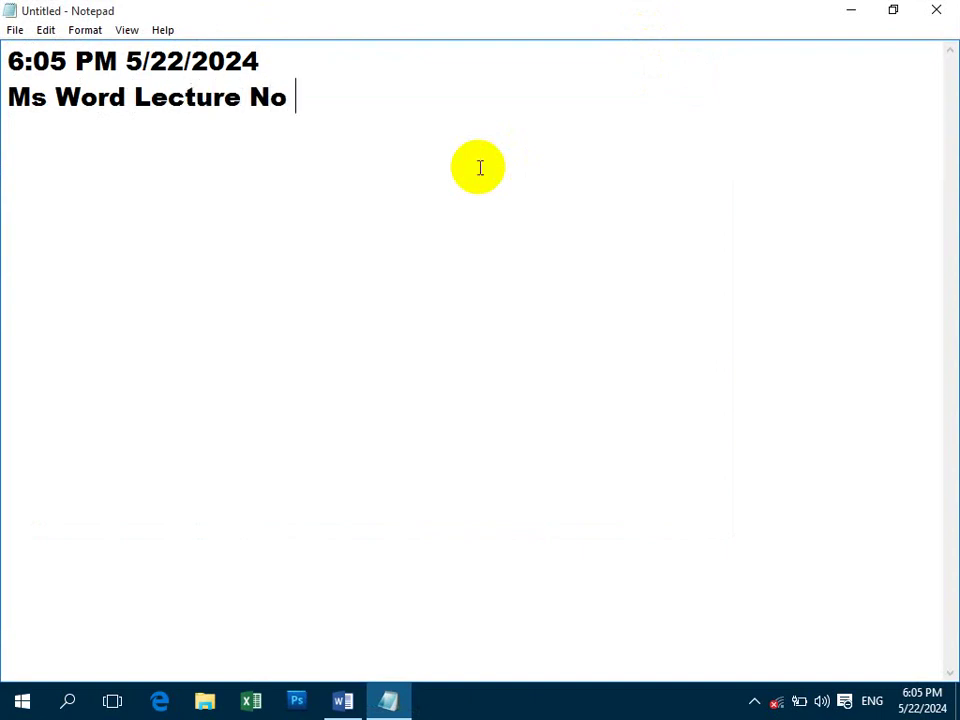
text(6)
key(Return)
text(0)
key(BackSpace)
text(-----)
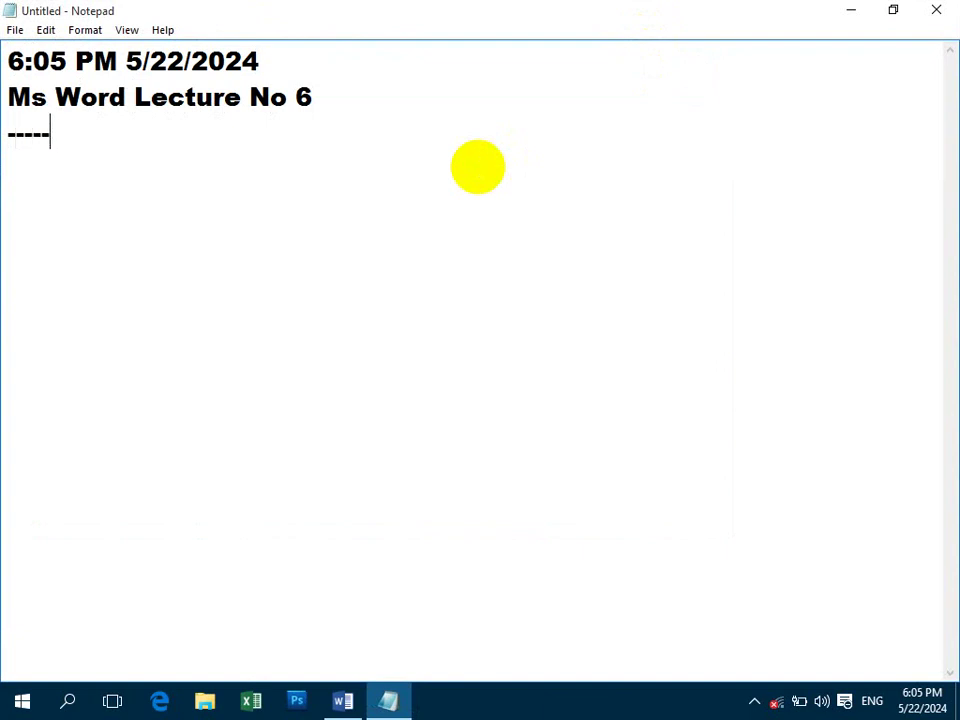
text(---------------------)
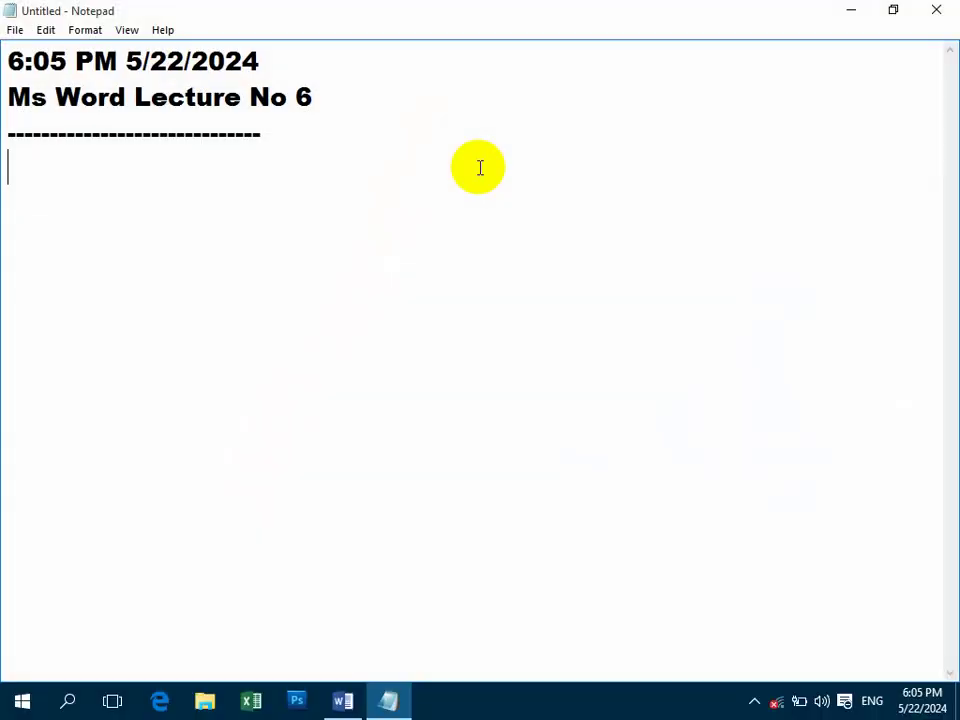
text(Select)
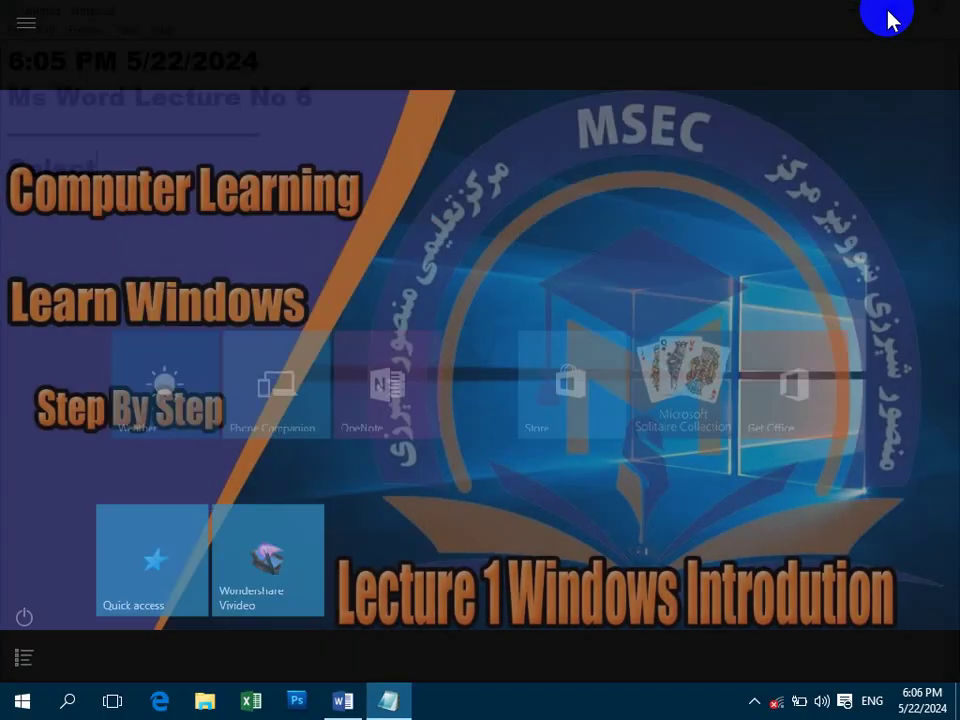
Step: Start a blank Word document, close the Navigation pane and open the Find options list
click(872, 21)
click(335, 705)
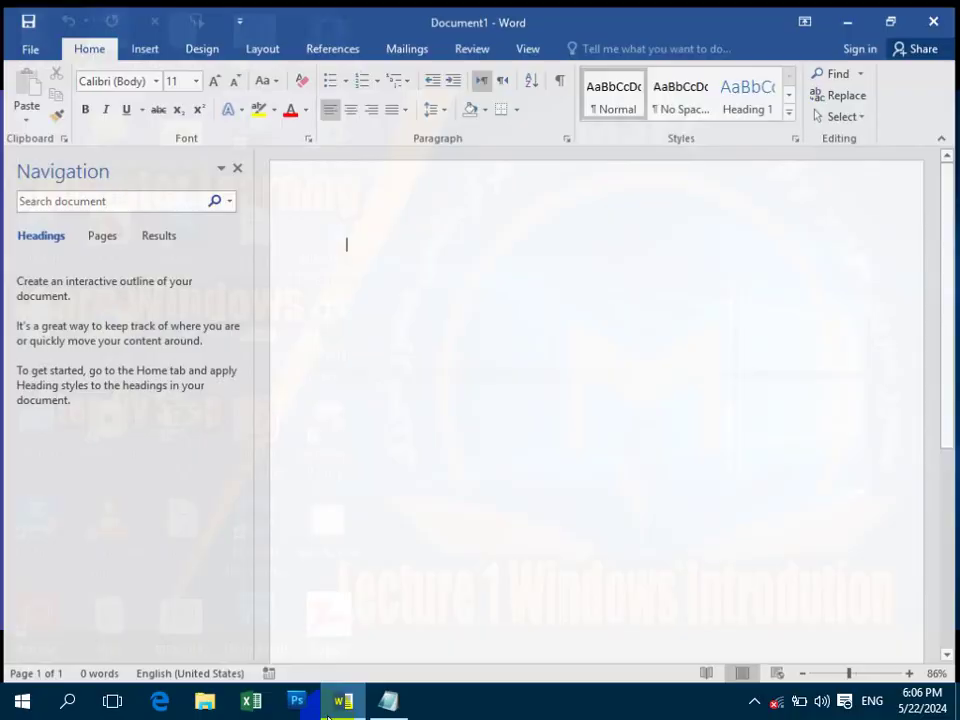
click(240, 160)
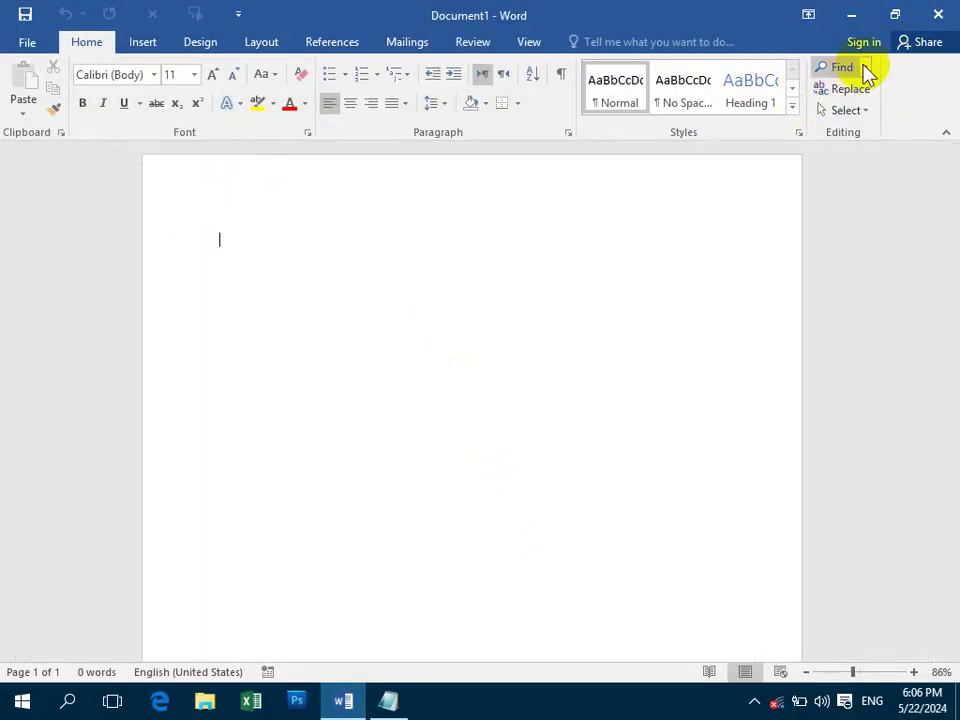
click(865, 67)
Step: Open Advanced Find, expand its search options, then close the Find and Replace dialog
click(897, 113)
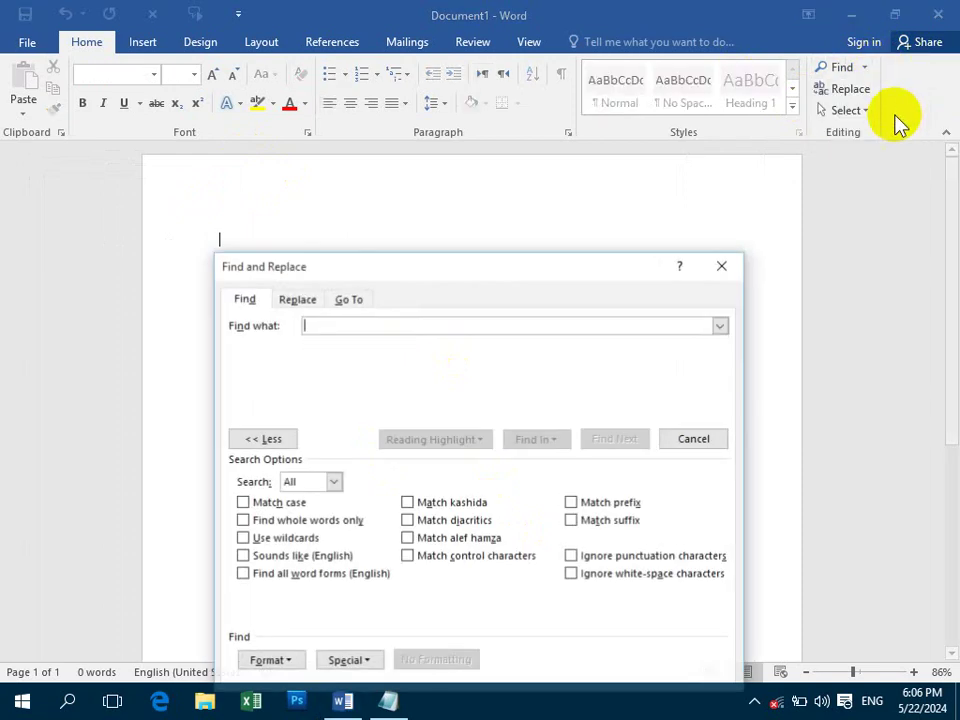
click(283, 503)
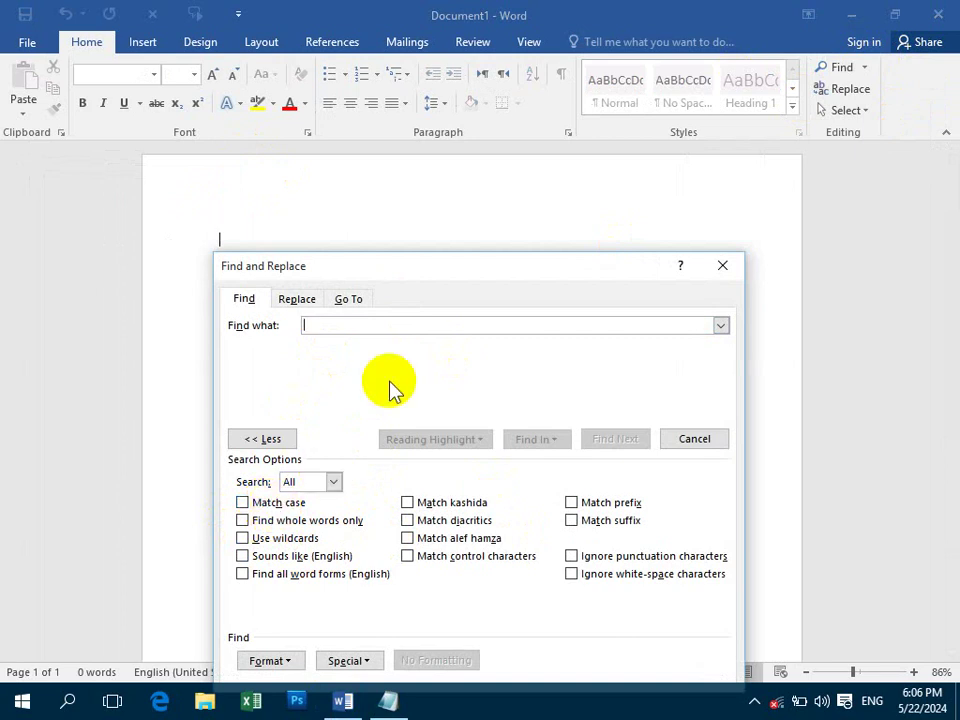
click(720, 265)
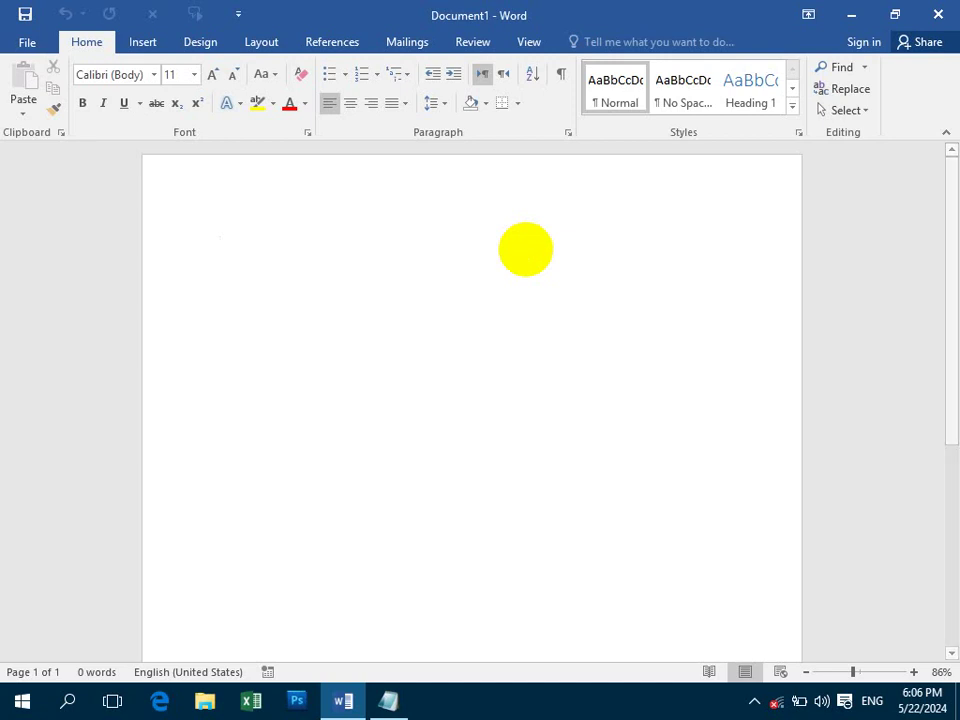
Step: Type the educational center's name as a centred, bold 28 pt title line
text(Af)
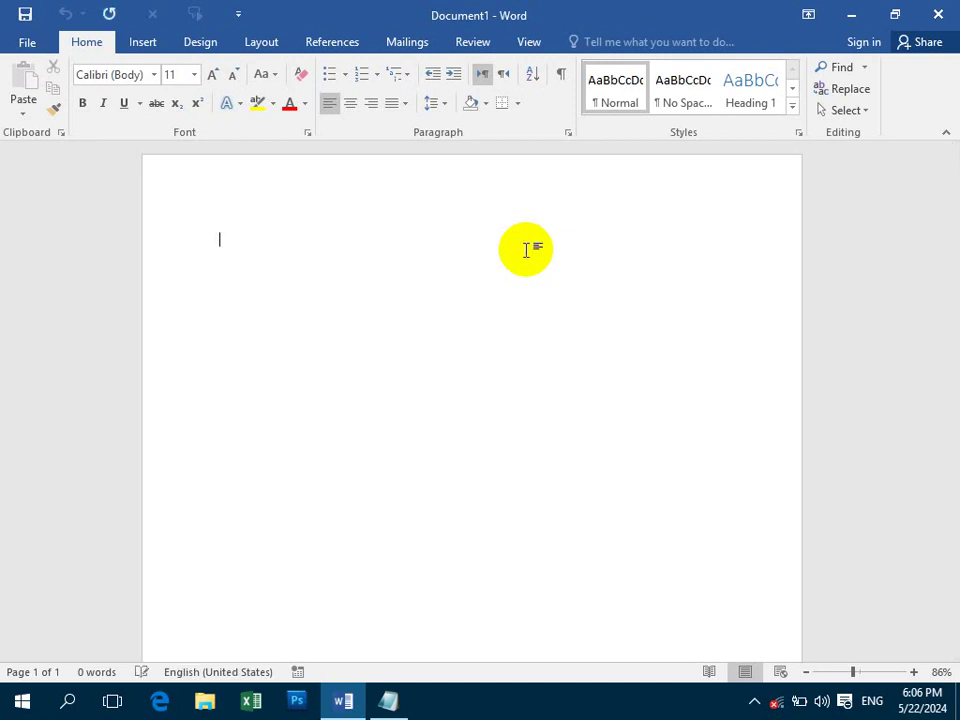
text(Int)
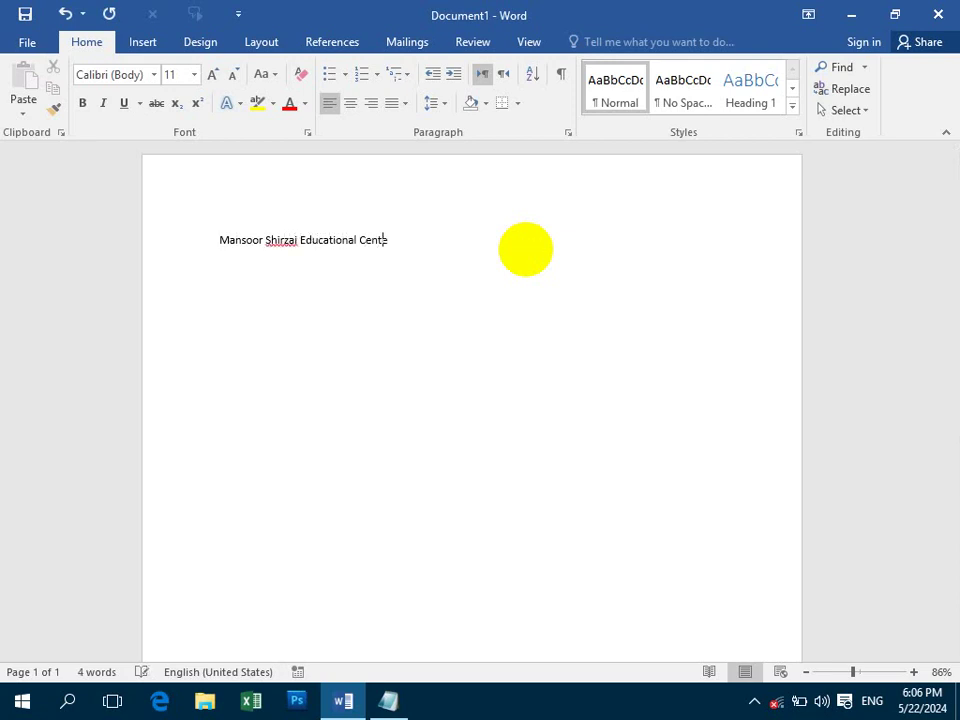
key(ctrl+e)
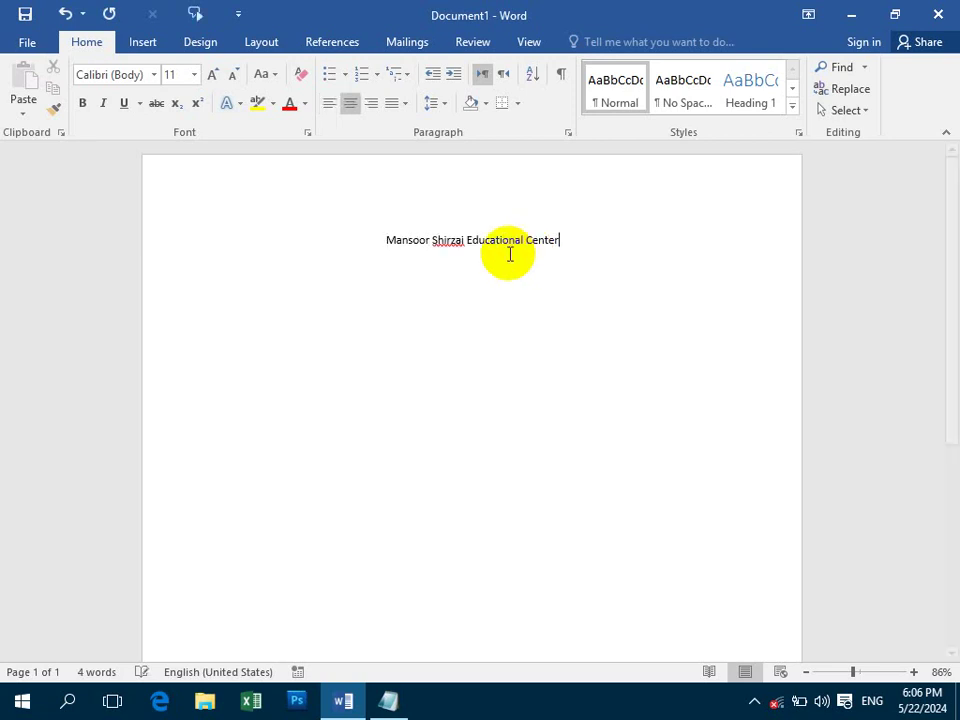
triple_click(493, 258)
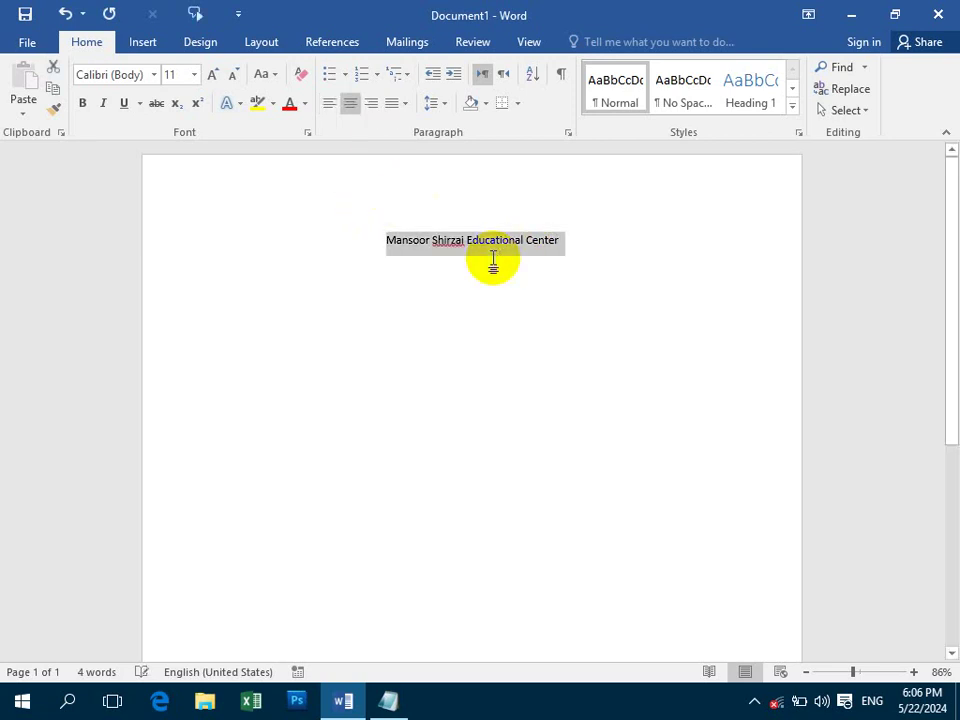
key(ctrl+shift+period)
key(ctrl+shift+period)
key(ctrl+shift+period)
key(ctrl+shift+period)
key(ctrl+shift+period)
key(ctrl+shift+period)
key(ctrl+shift+period)
key(ctrl+shift+period)
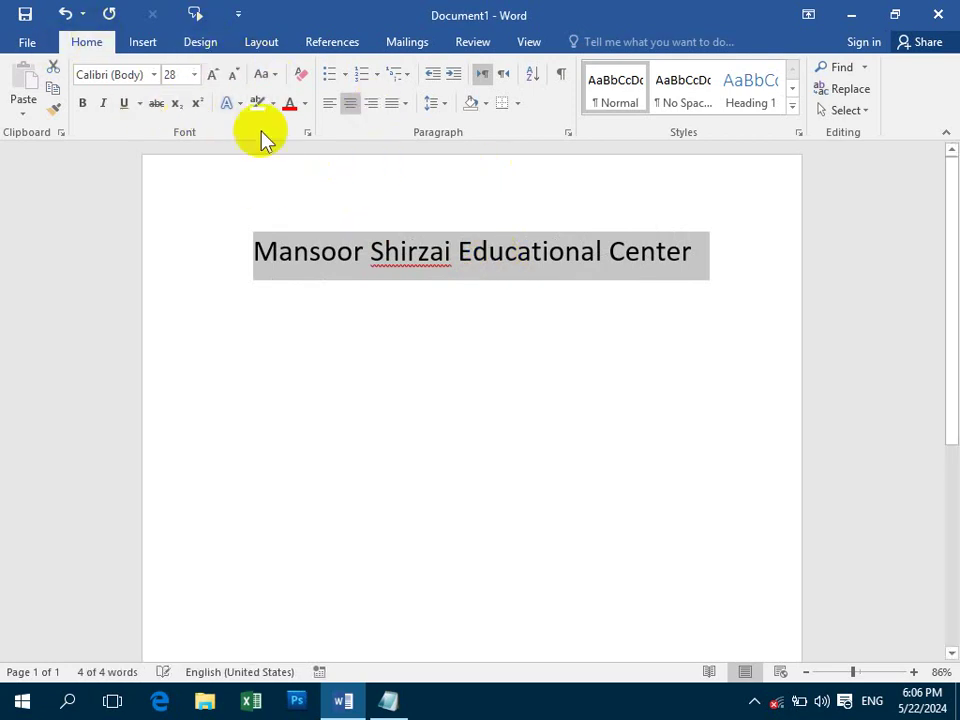
key(ctrl+b)
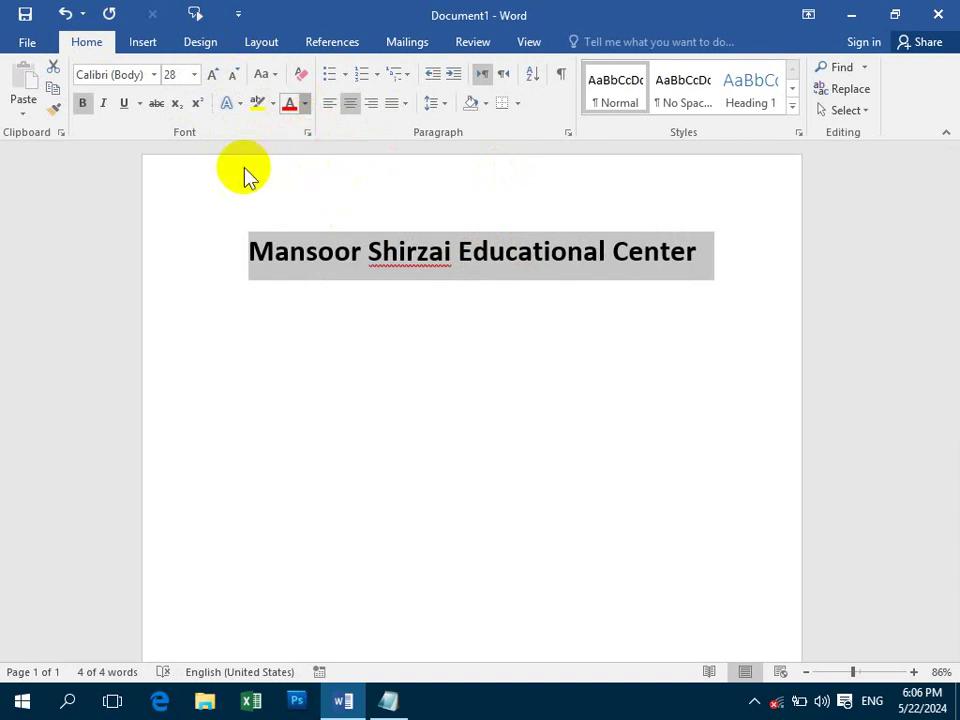
Step: Colour the title text red with yellow paragraph shading
click(305, 103)
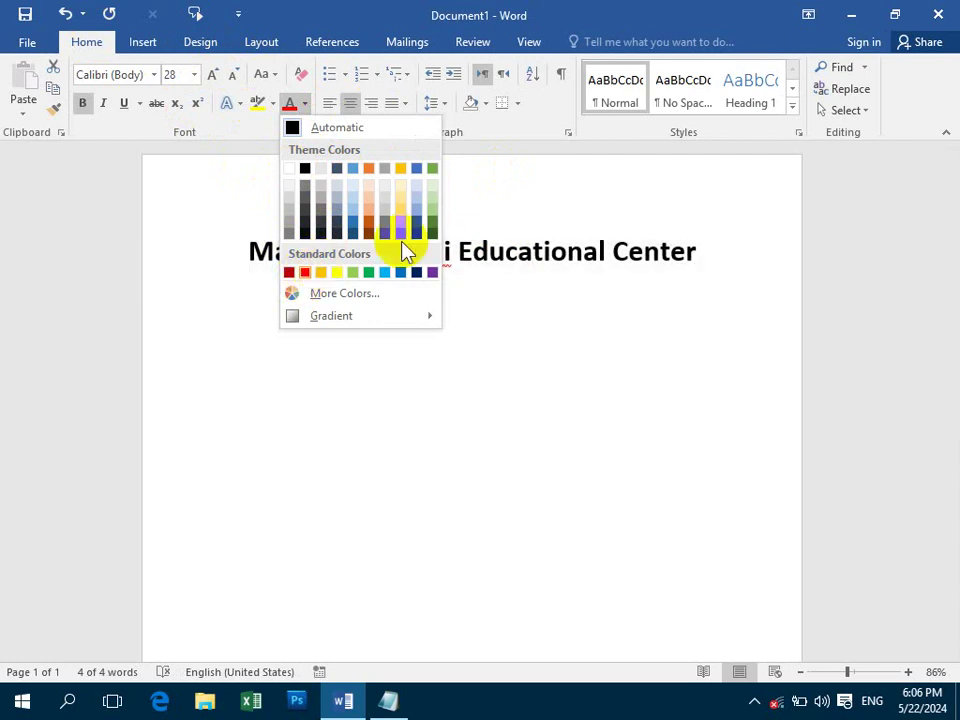
click(306, 273)
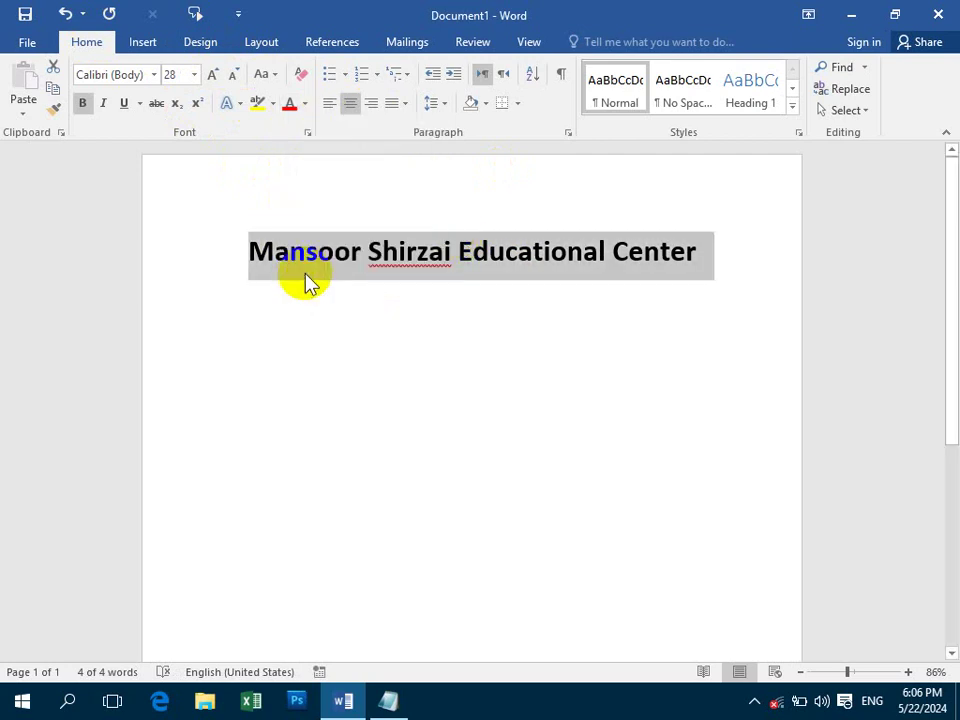
click(484, 104)
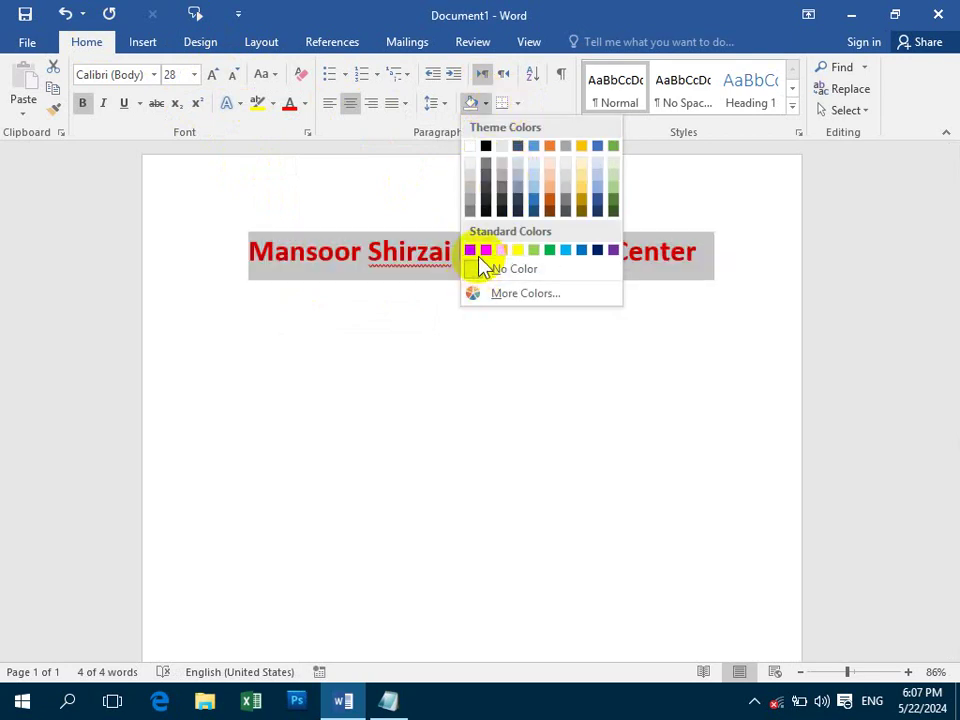
click(518, 250)
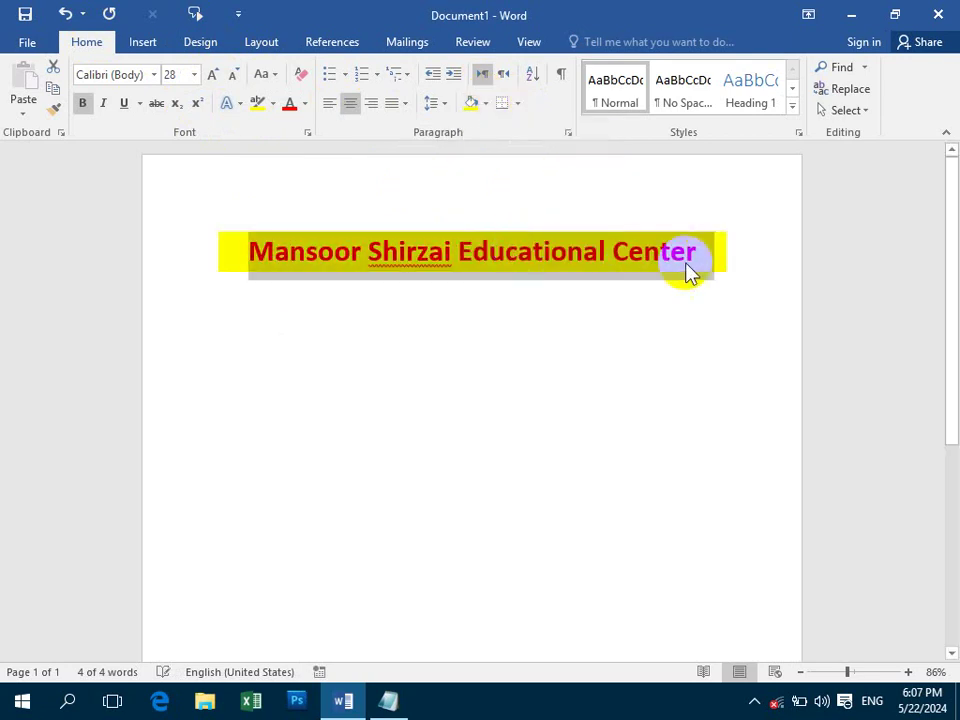
Step: Add a dashed line under the title and turn it into a bottom border
click(735, 260)
key(Return)
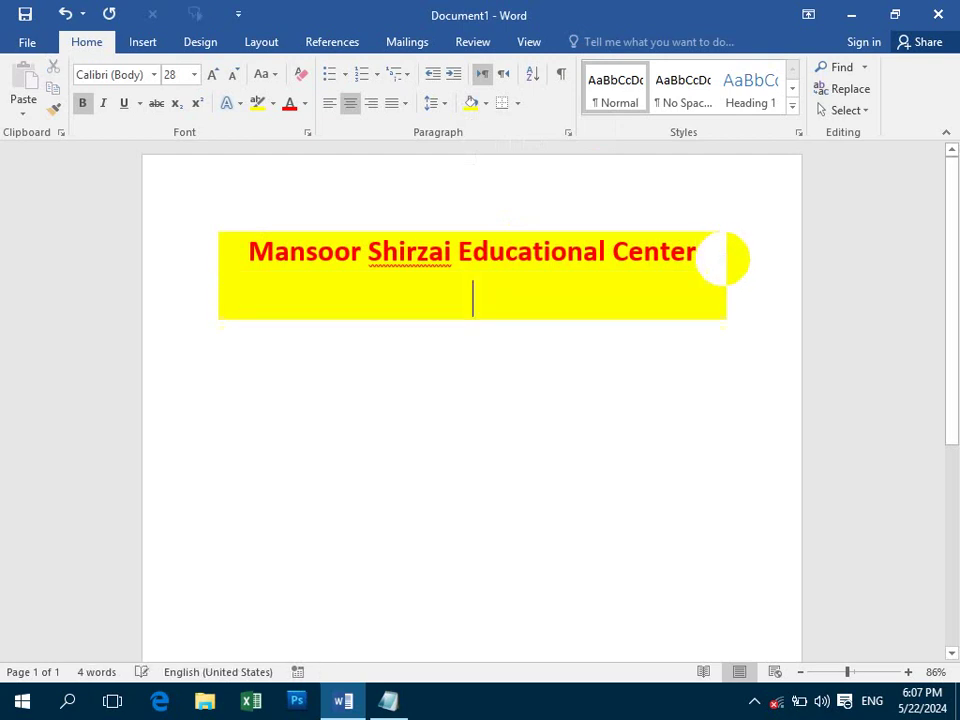
text(--)
key(Return)
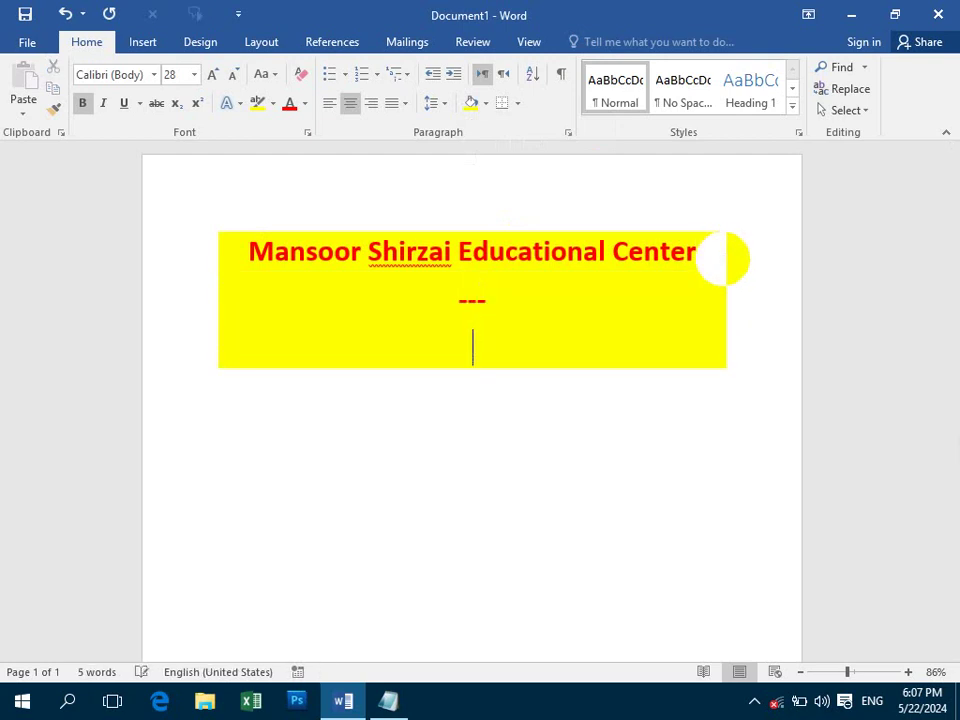
key(ctrl+z)
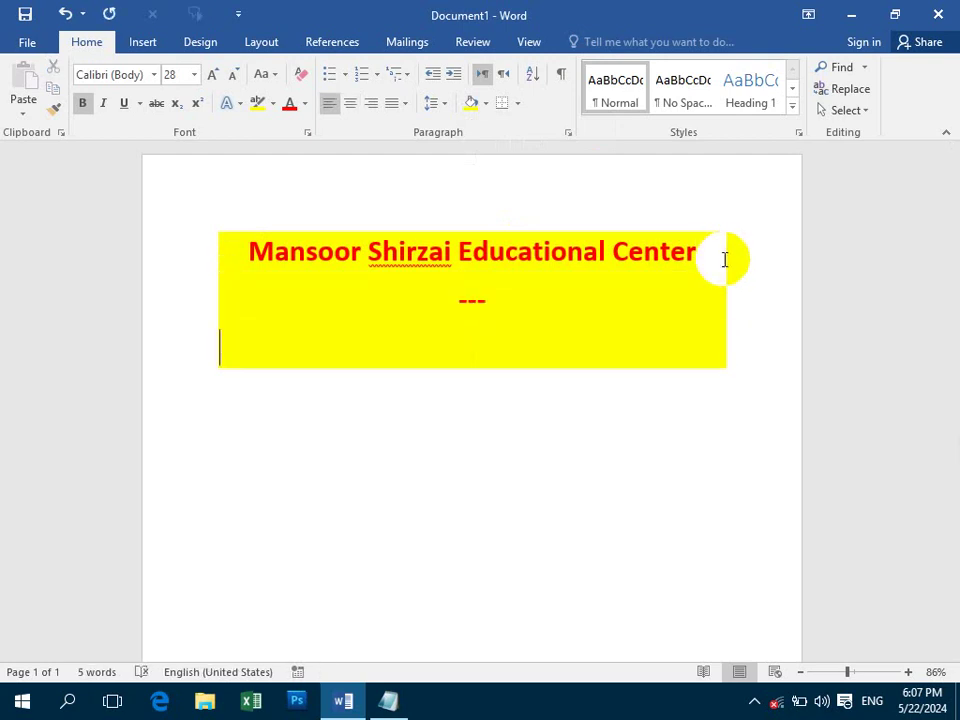
key(BackSpace)
key(Return)
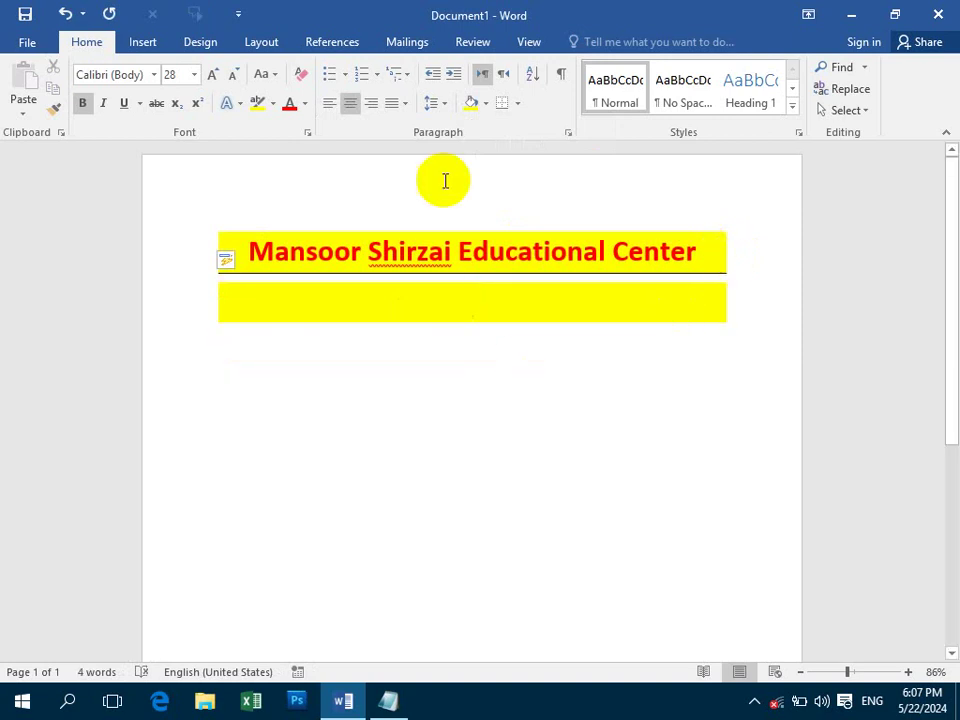
Step: Make the empty line 16 pt, left-aligned with no shading, and begin typing =rand
click(226, 76)
click(226, 76)
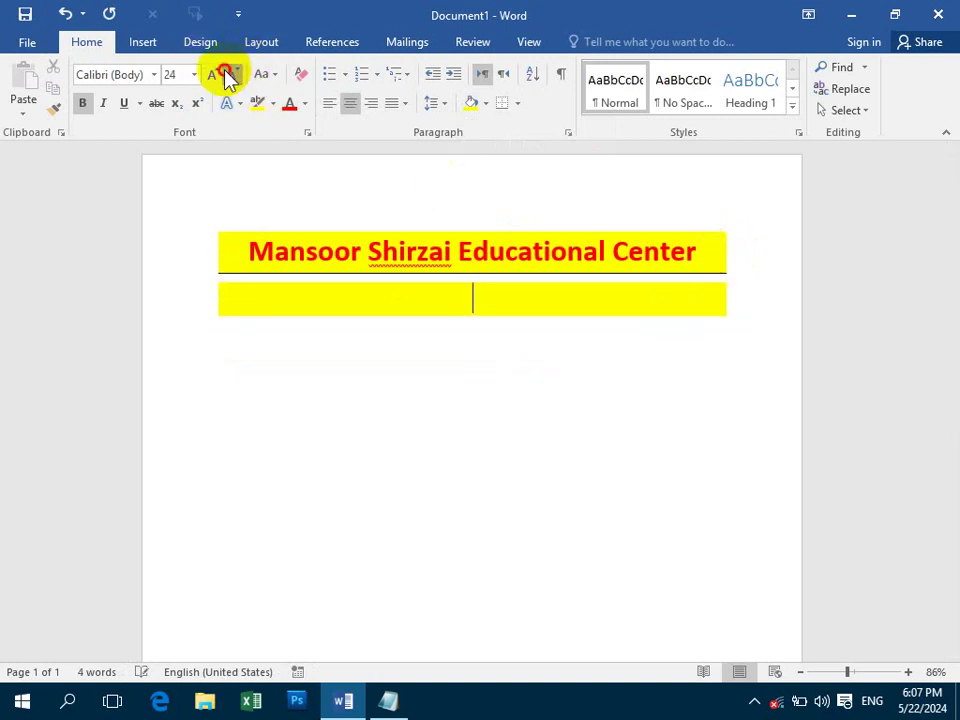
click(327, 104)
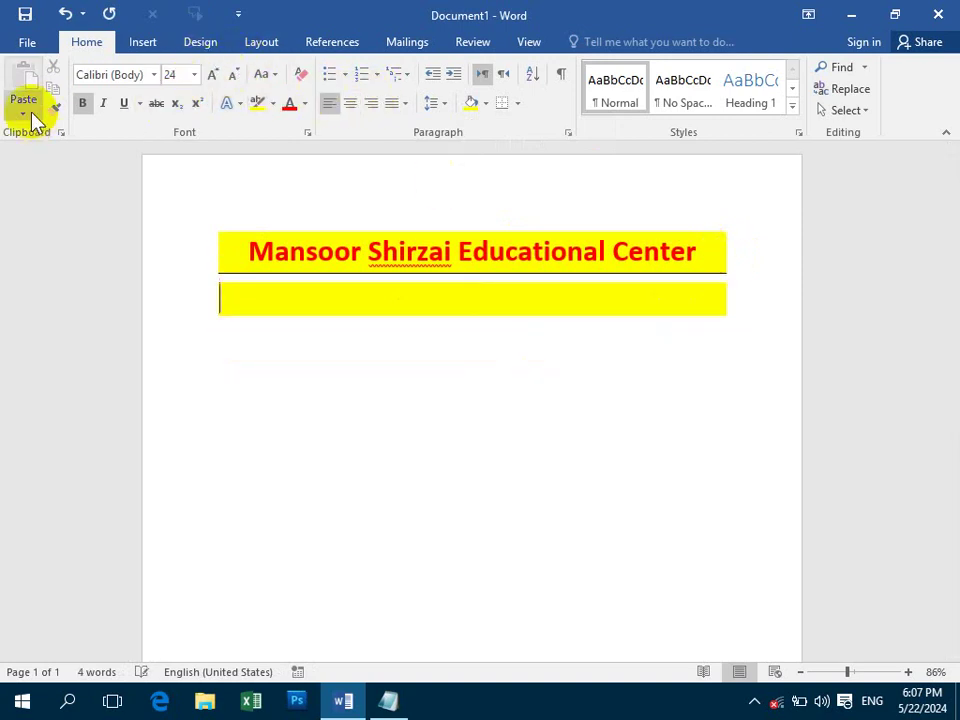
click(232, 76)
click(232, 76)
click(232, 76)
click(232, 76)
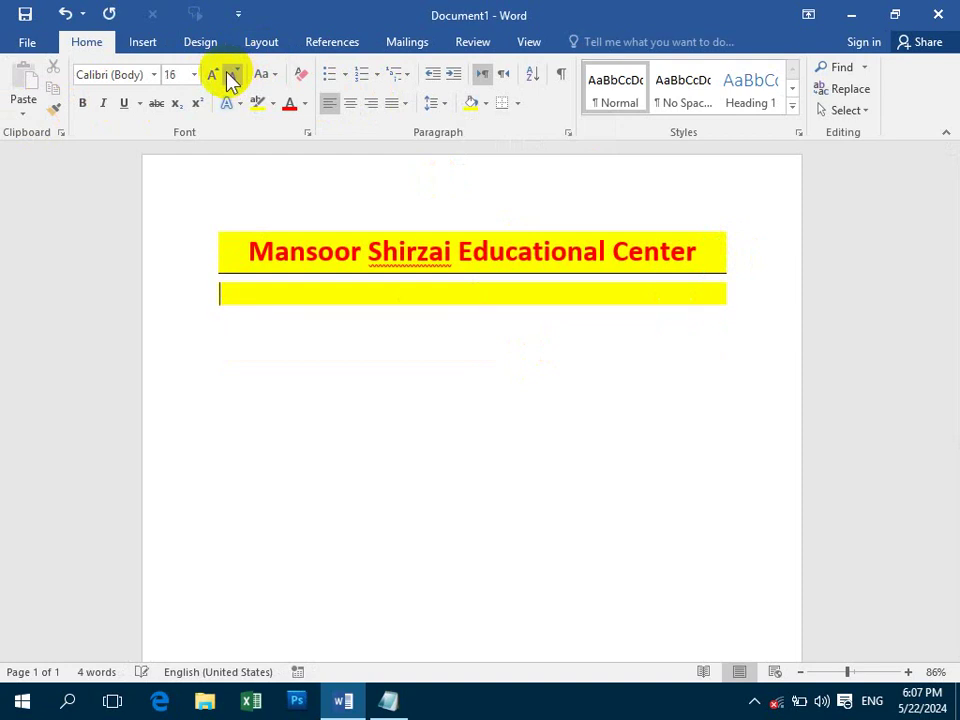
click(484, 103)
click(500, 268)
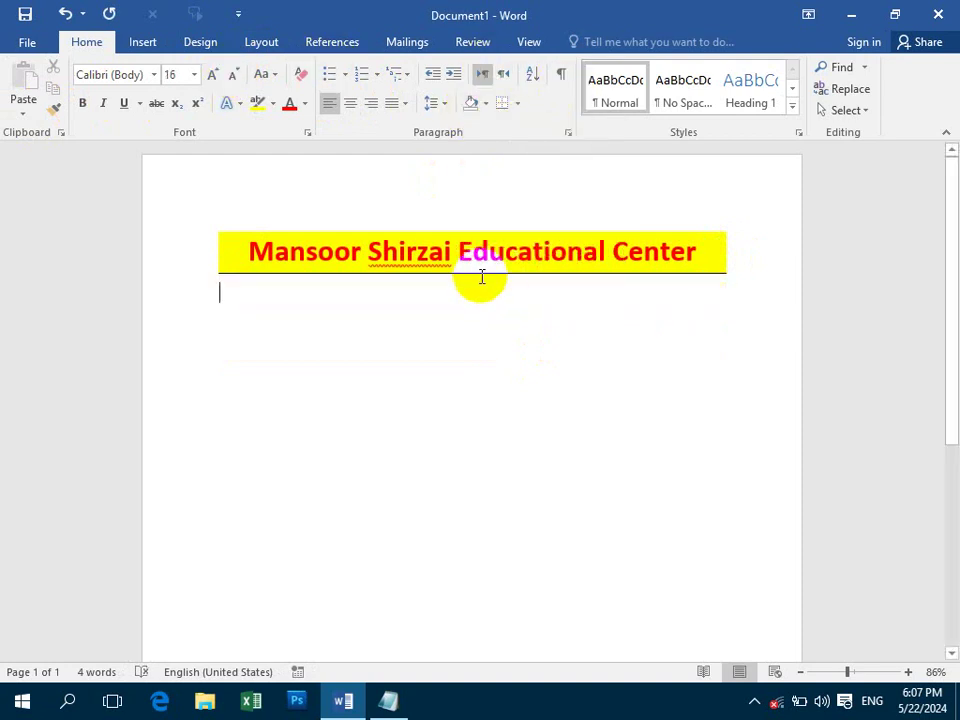
text(=)
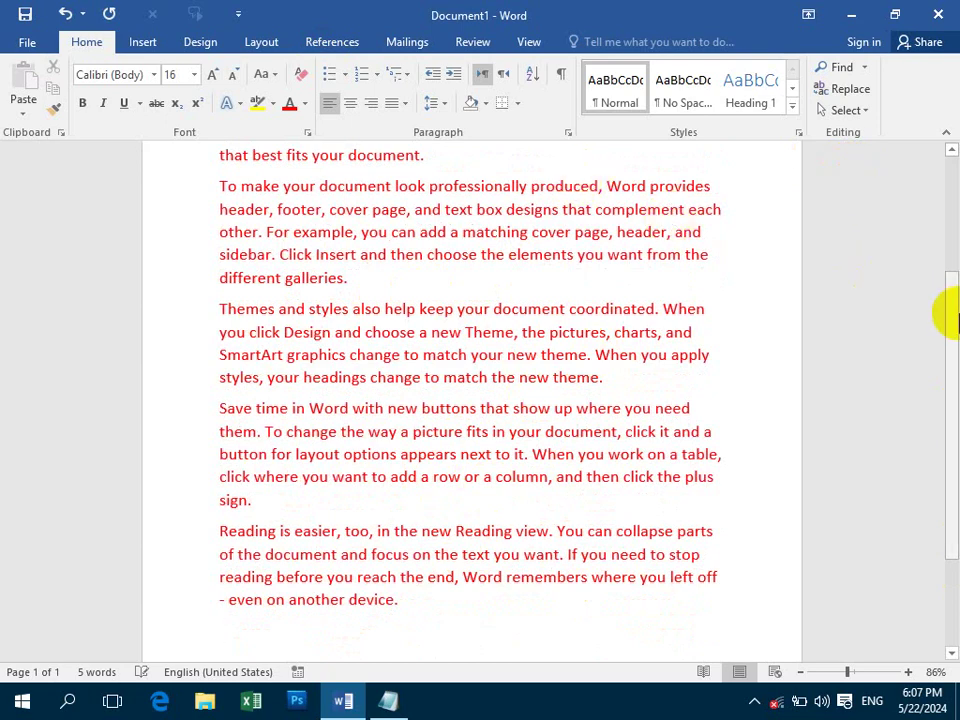
Step: Review the generated red sample paragraphs, toggle the Navigation pane, and switch to Notepad
mouse_move(943, 315)
mouse_down()
mouse_move(955, 240)
mouse_move(948, 200)
mouse_up()
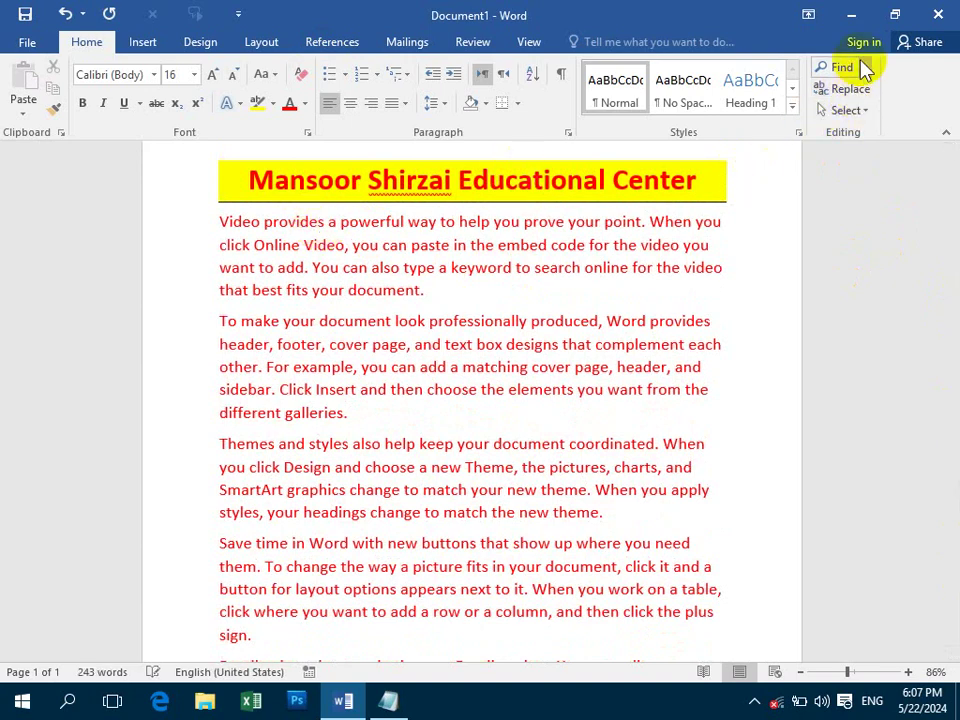
key(ctrl+f)
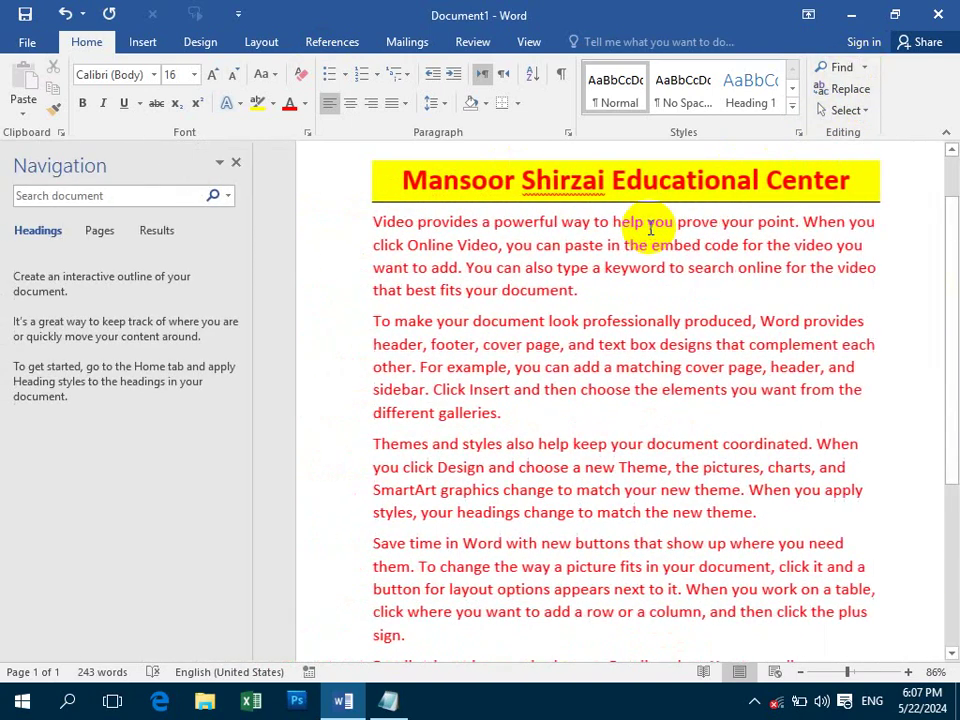
click(237, 162)
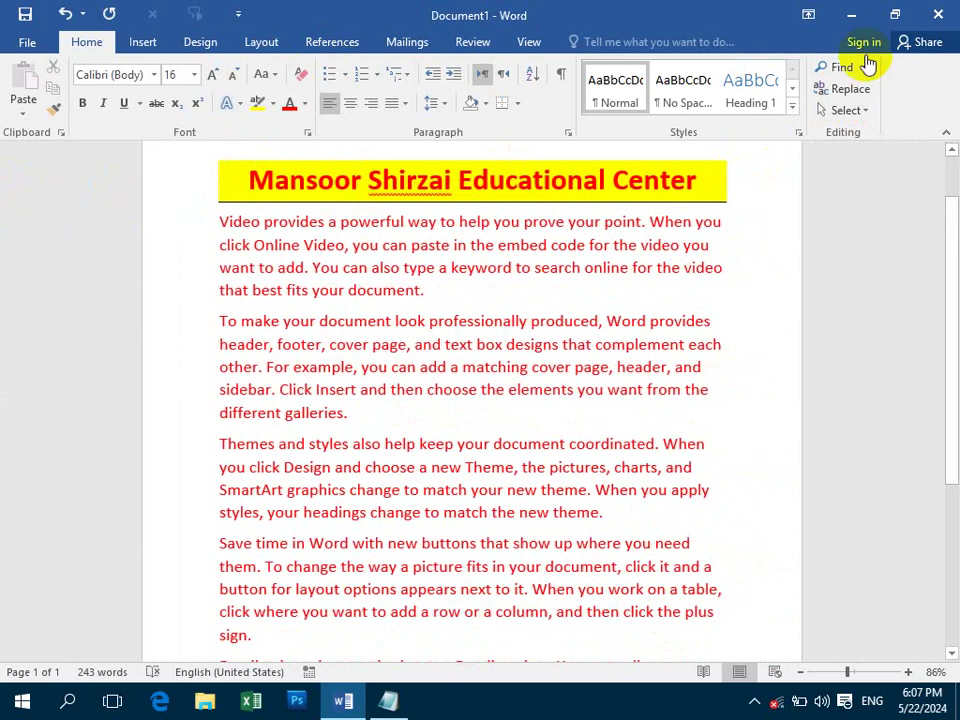
click(388, 700)
Step: Add 'Replace Ctrl H' and 'Go To Ctrl G' to the notes and return to Word
text(Rp)
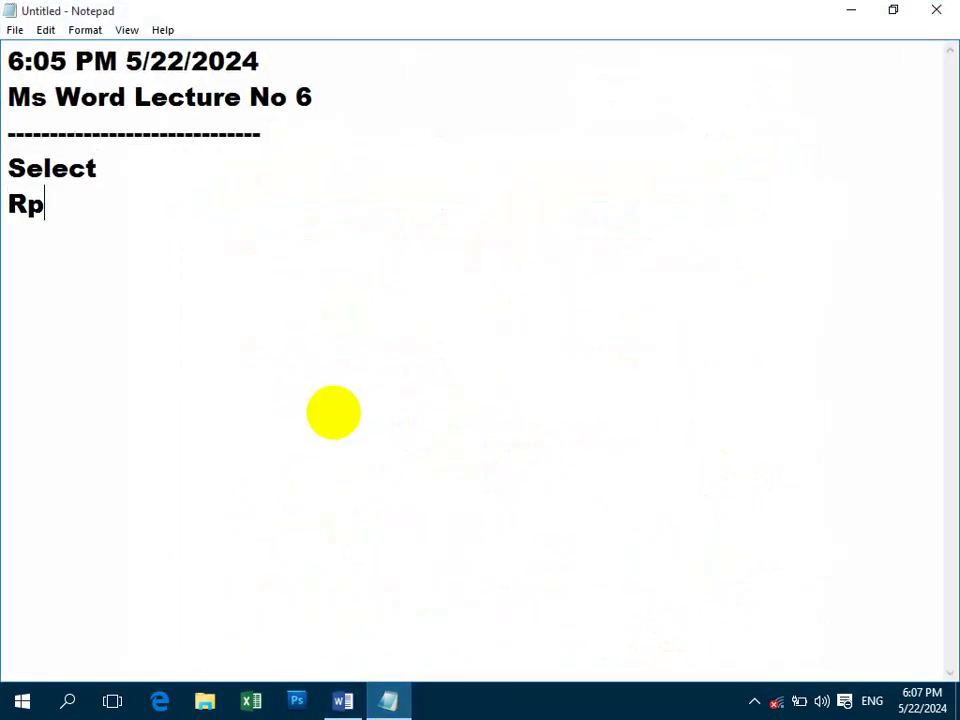
text(eplace )
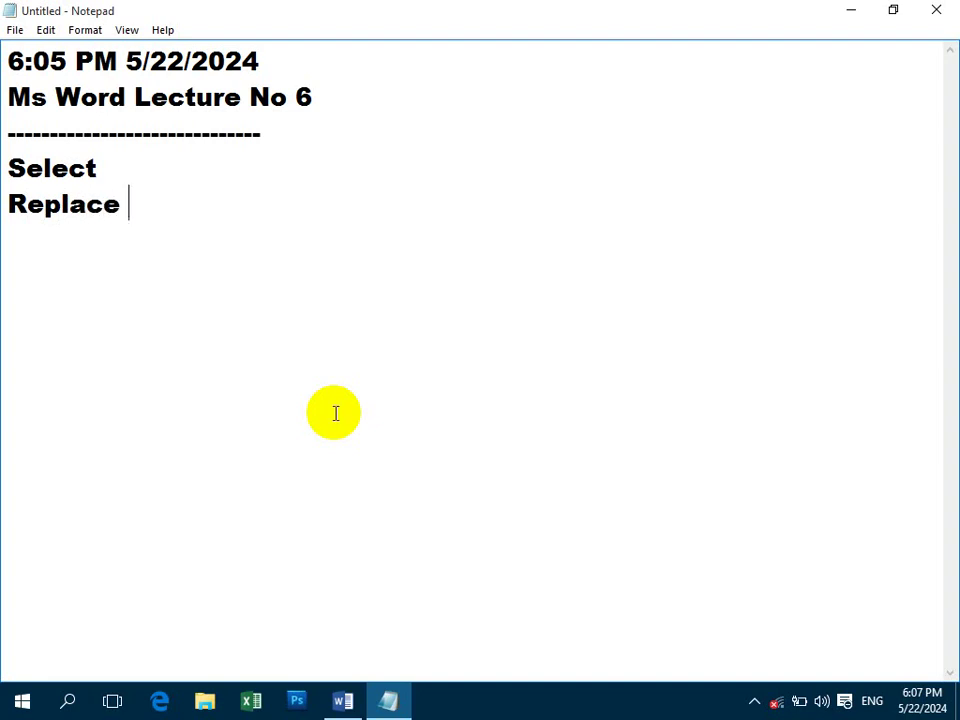
text(Ctrl H)
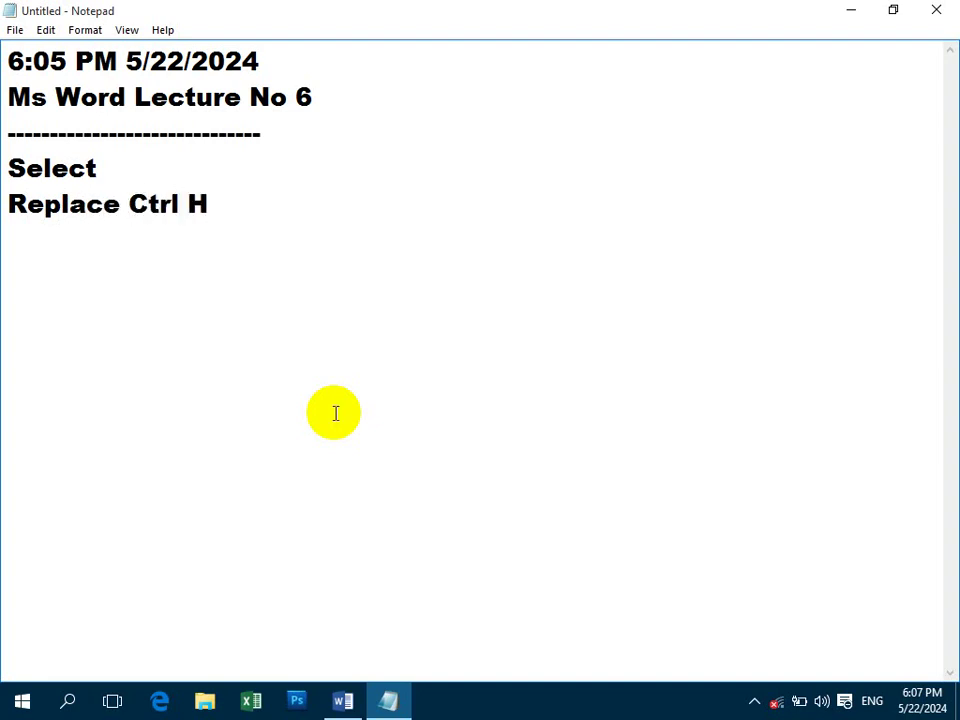
text(Go)
text( To Ct)
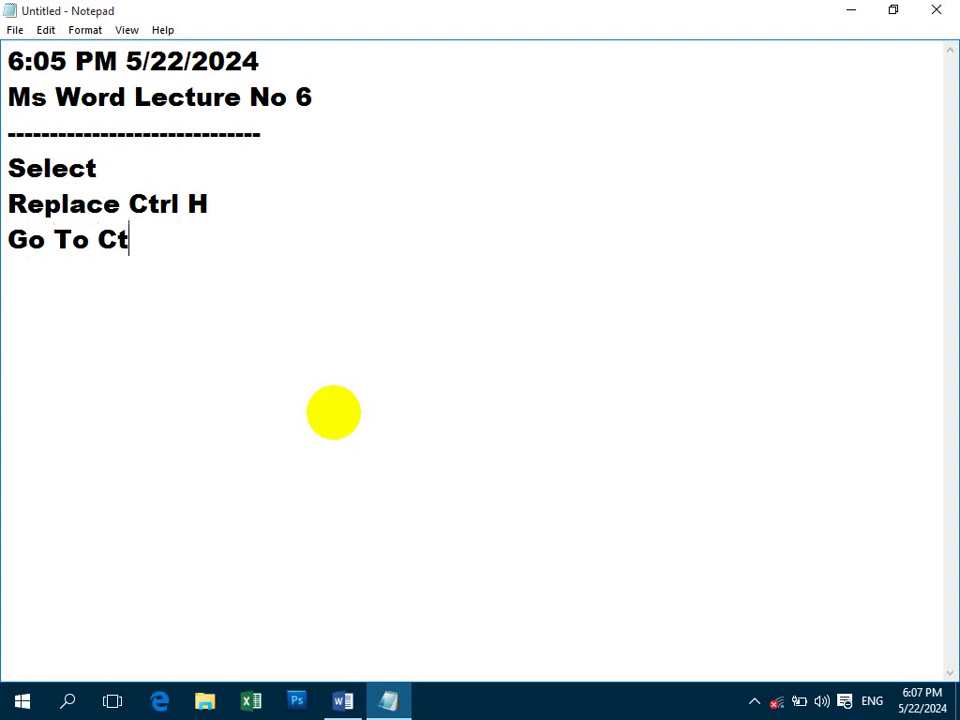
text(r G)
key(BackSpace)
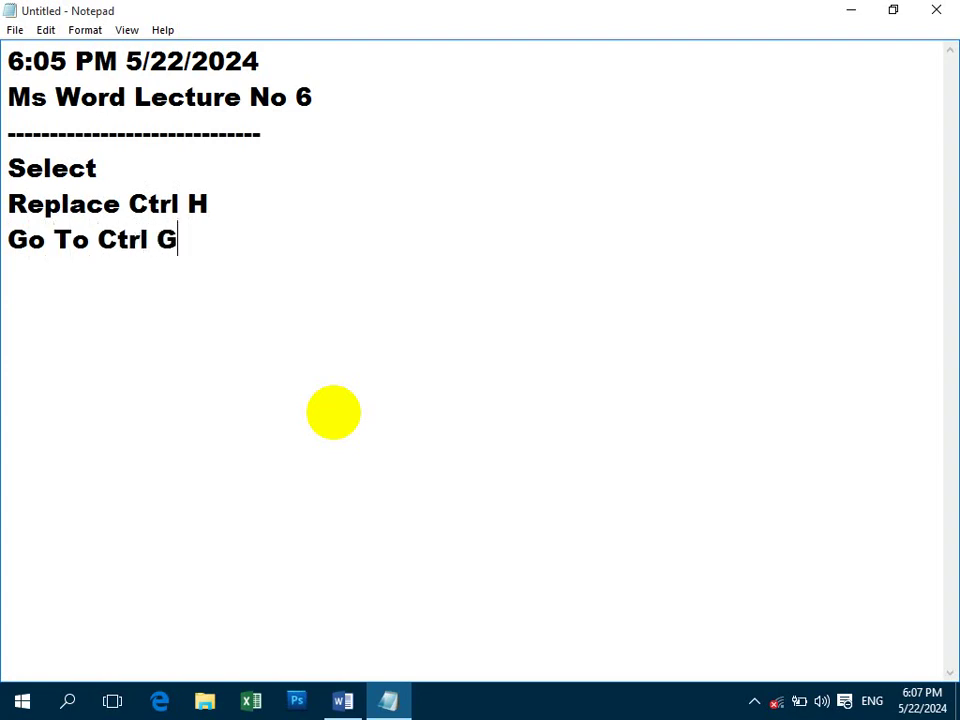
click(851, 11)
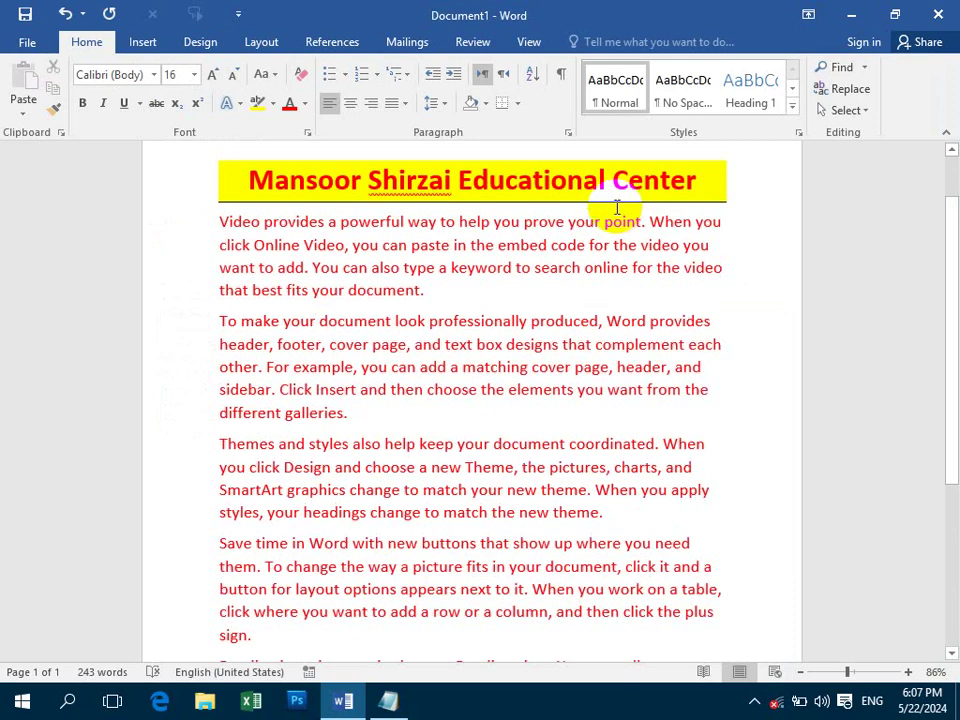
Step: Run a case-sensitive Find for 'Provides', which returns no results
key(ctrl+h)
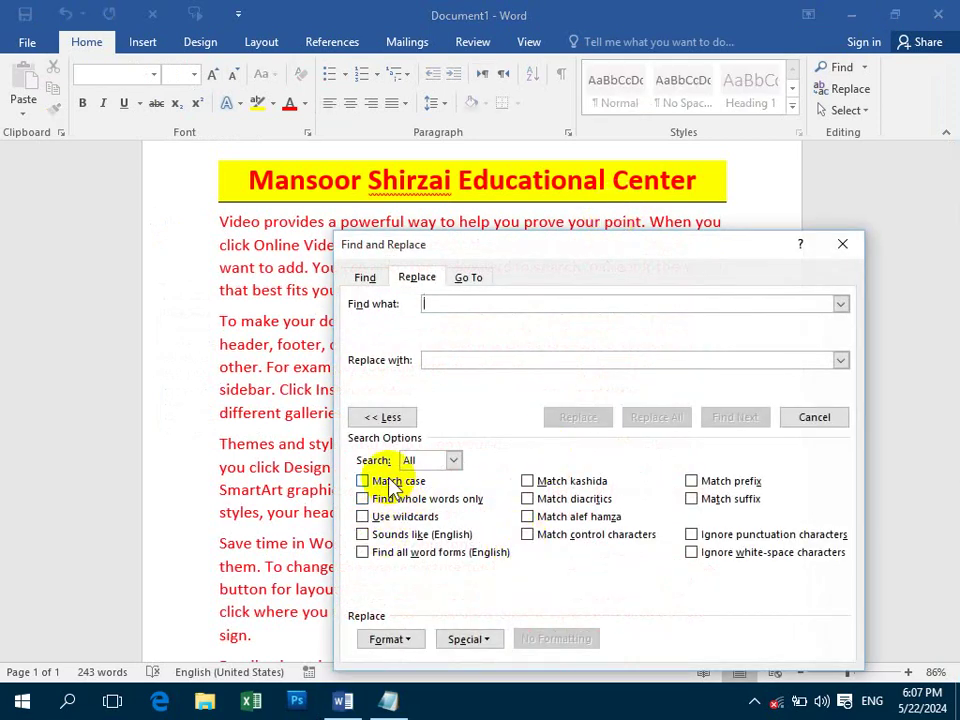
click(391, 484)
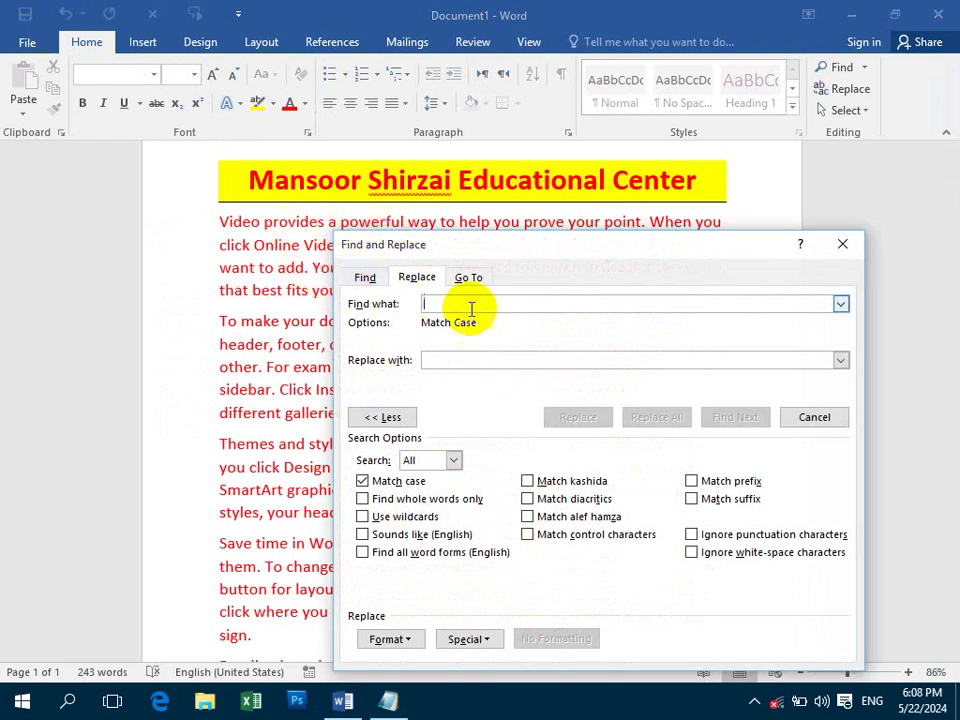
click(365, 277)
click(471, 309)
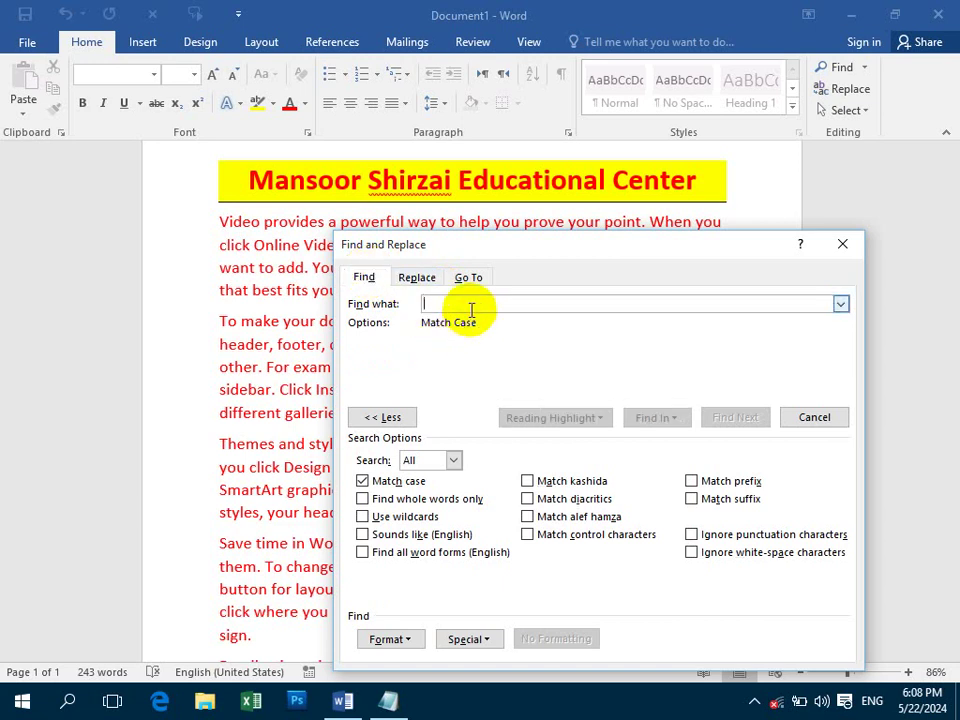
text(Provides)
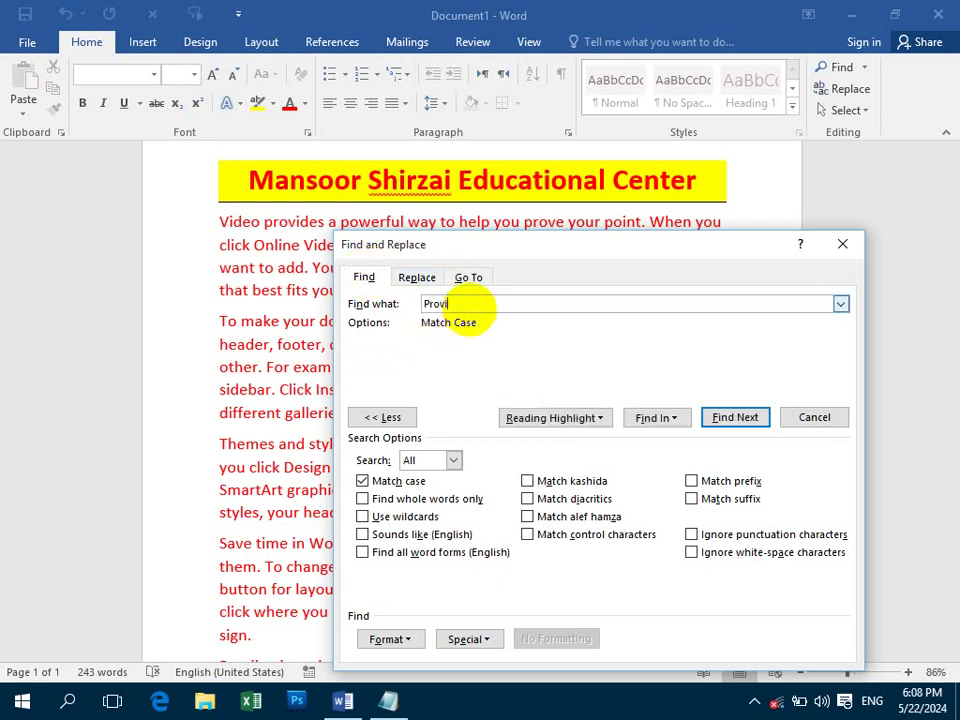
click(750, 420)
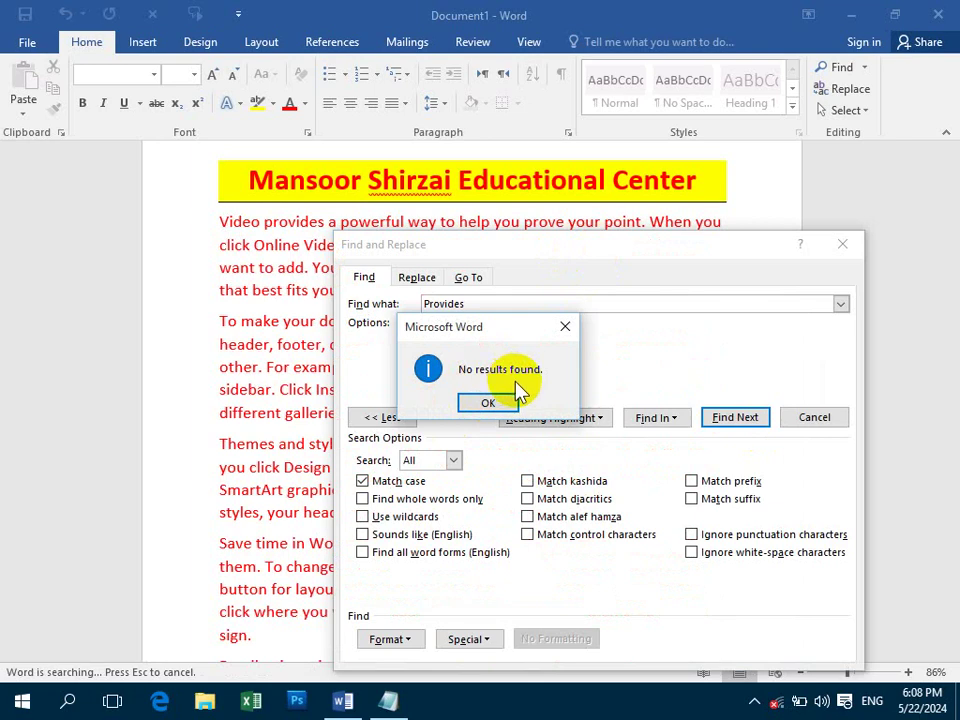
key(Return)
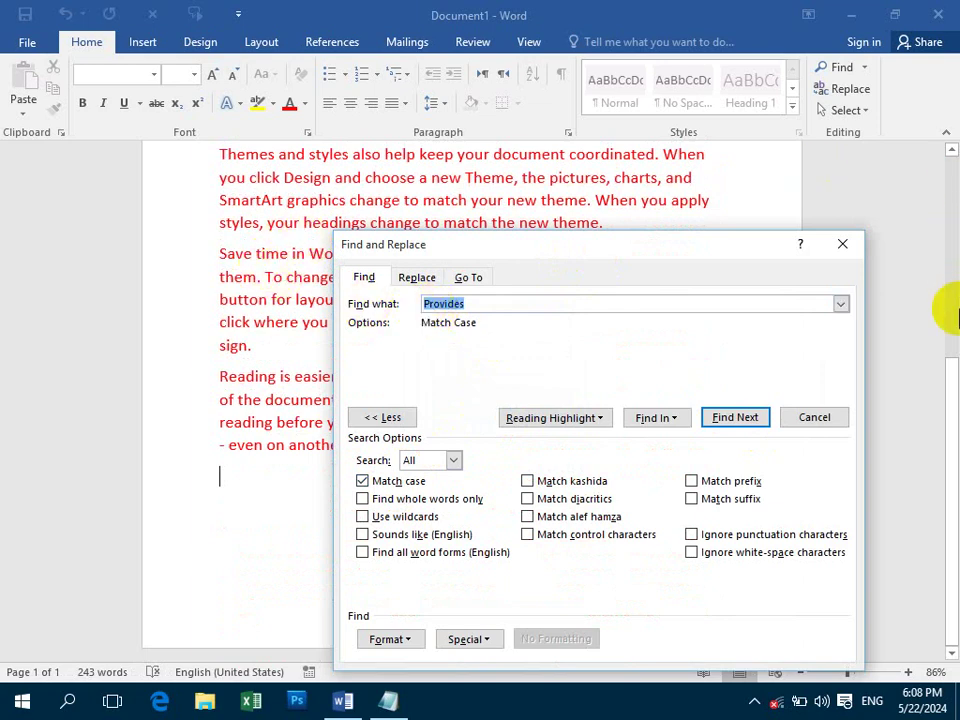
Step: Change the search term to lowercase 'provides' and step through its matches
drag(956, 392, 948, 118)
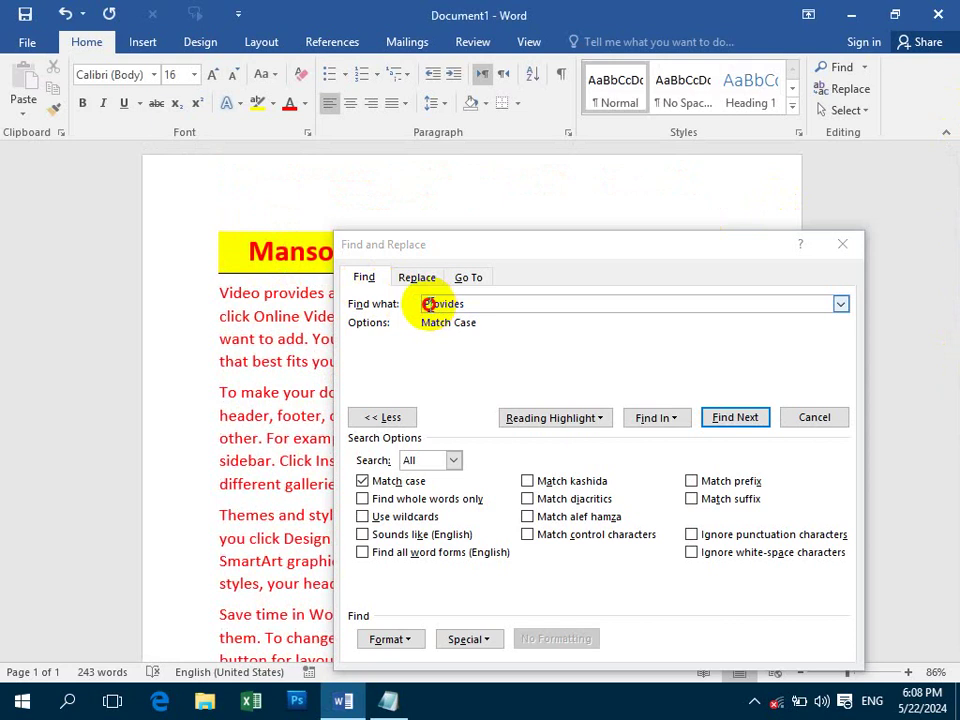
click(428, 304)
click(426, 304)
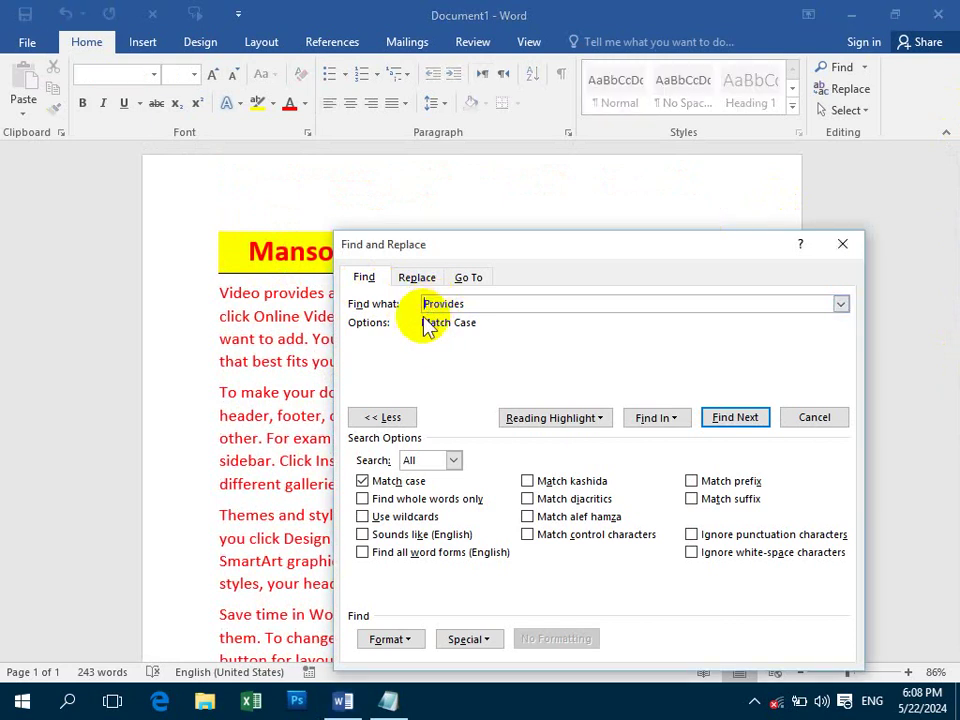
key(Delete)
text(p)
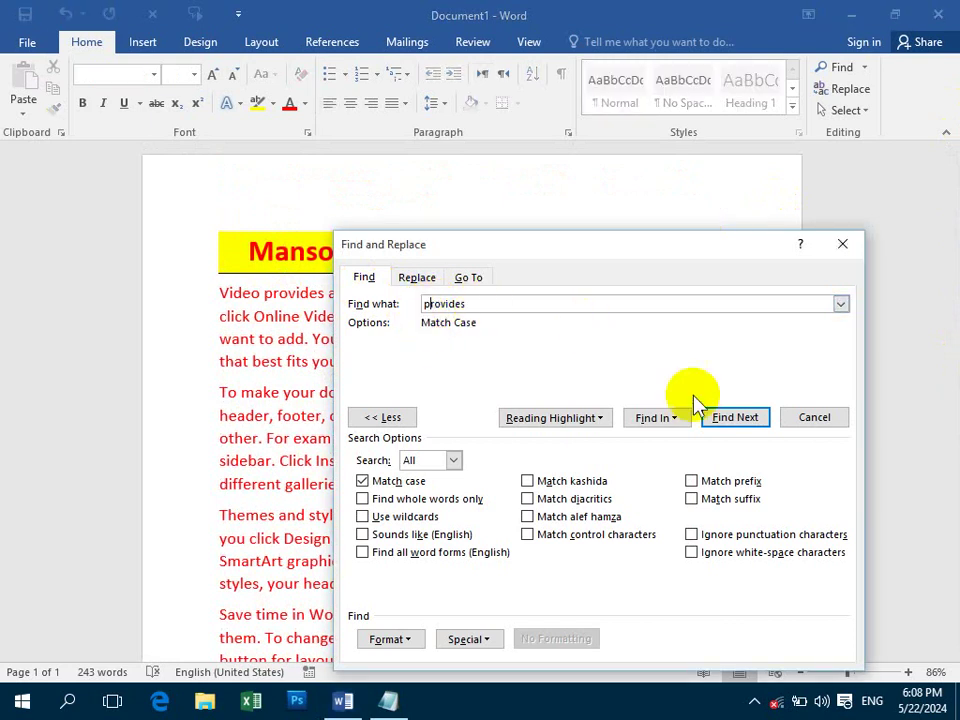
click(727, 420)
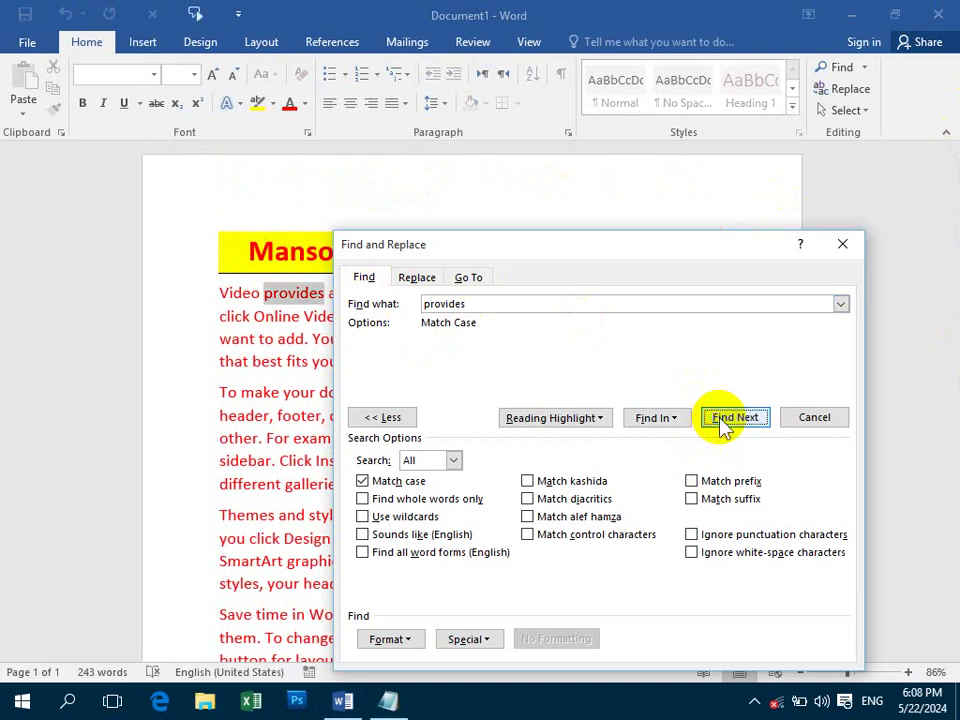
drag(455, 241, 397, 395)
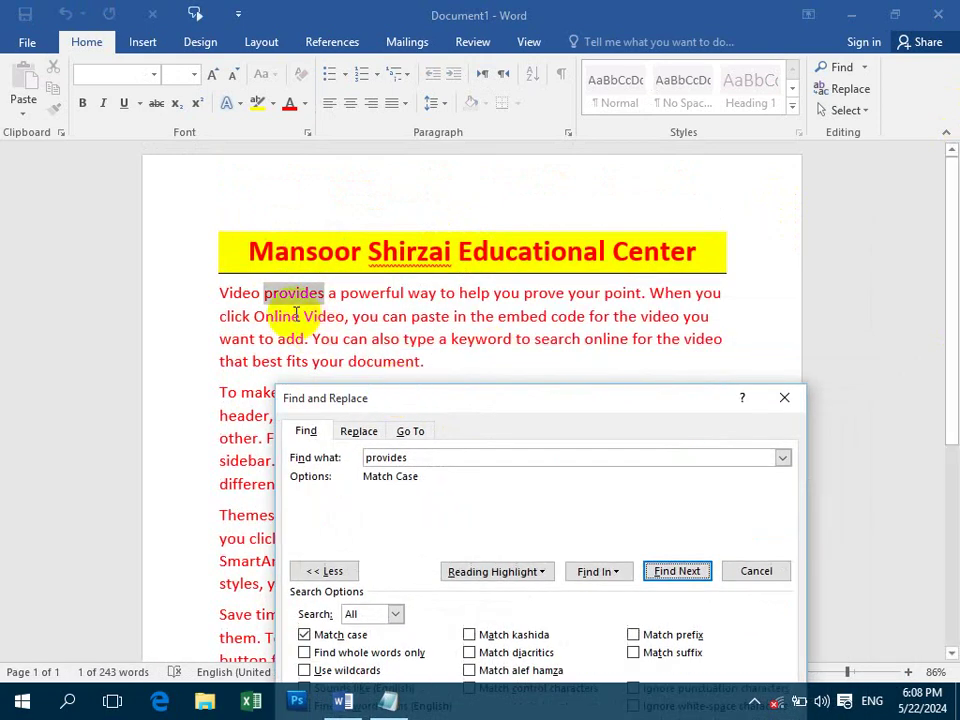
click(672, 575)
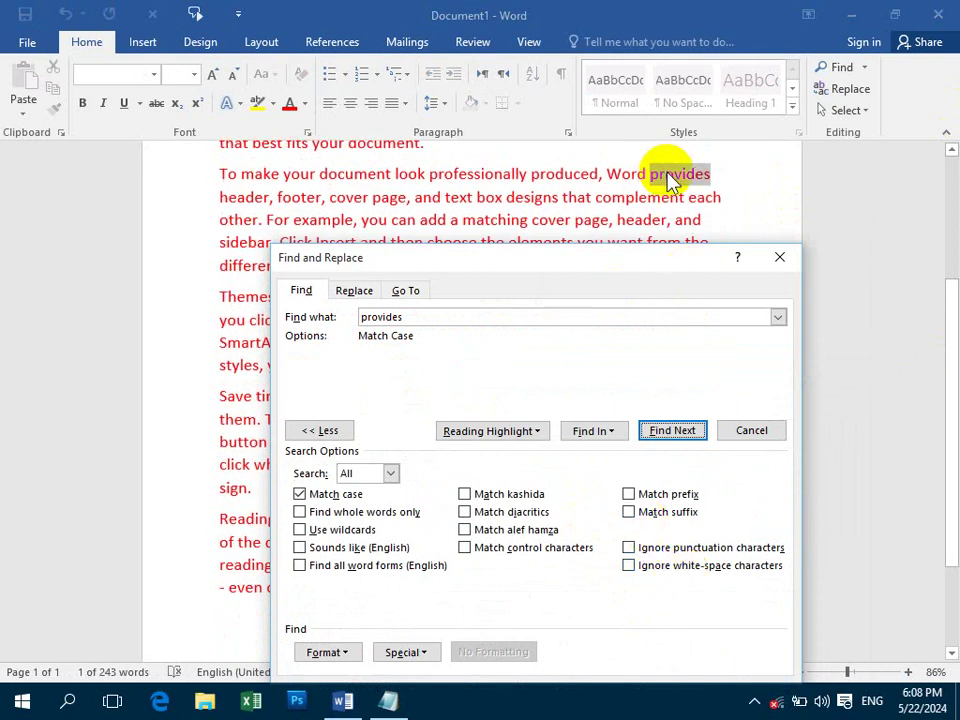
Step: Search capitalised 'Provides' again, dismiss the no-results messages, and clear Match case
click(363, 317)
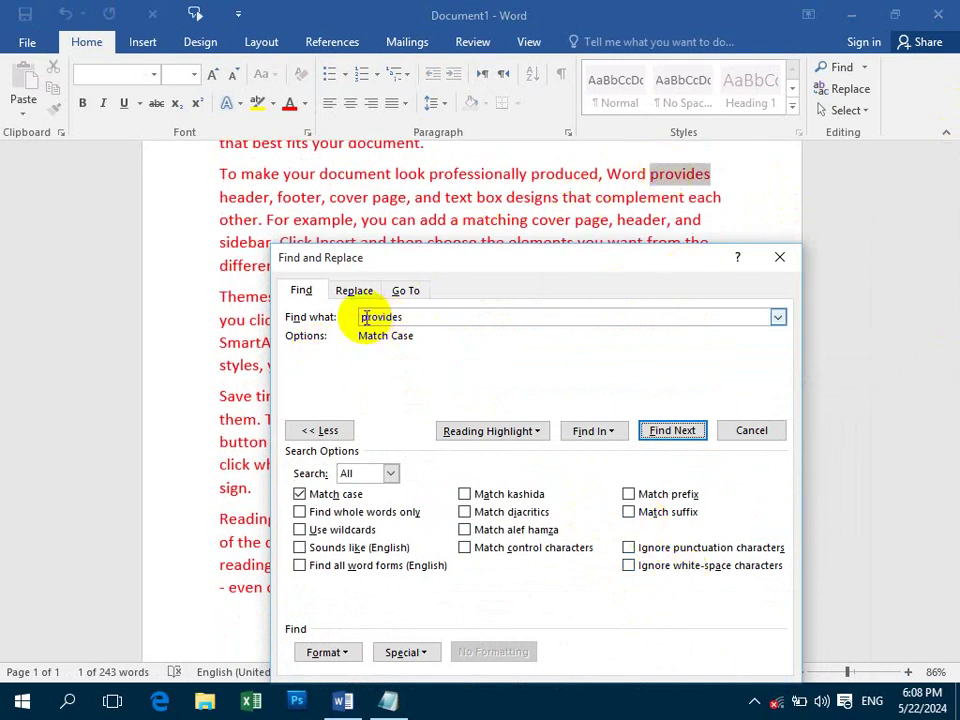
key(BackSpace)
text(P)
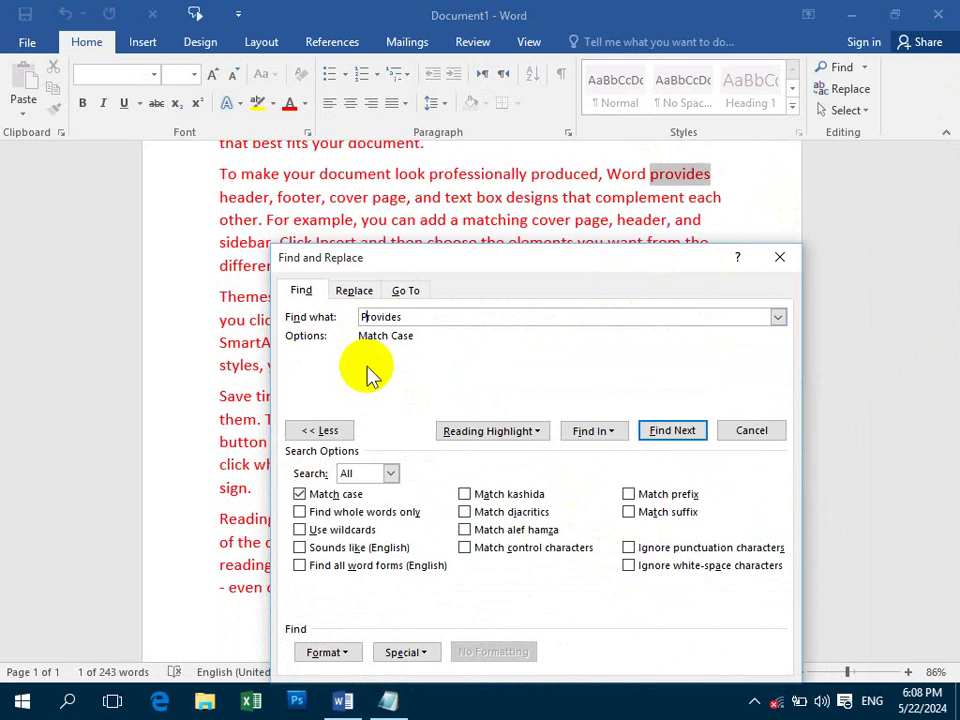
click(664, 440)
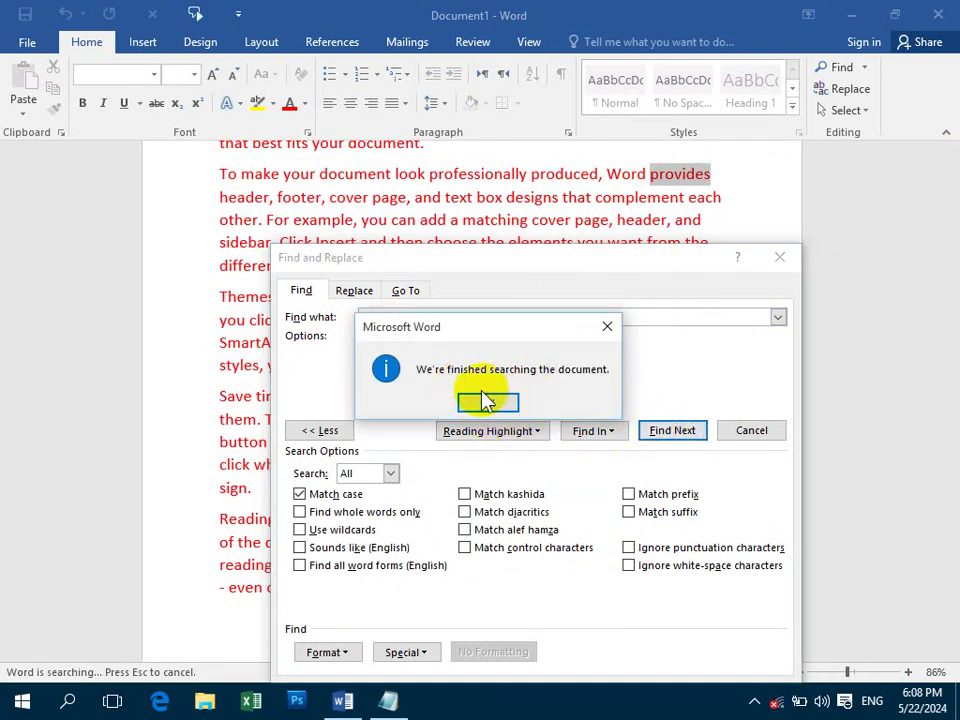
click(487, 400)
click(664, 432)
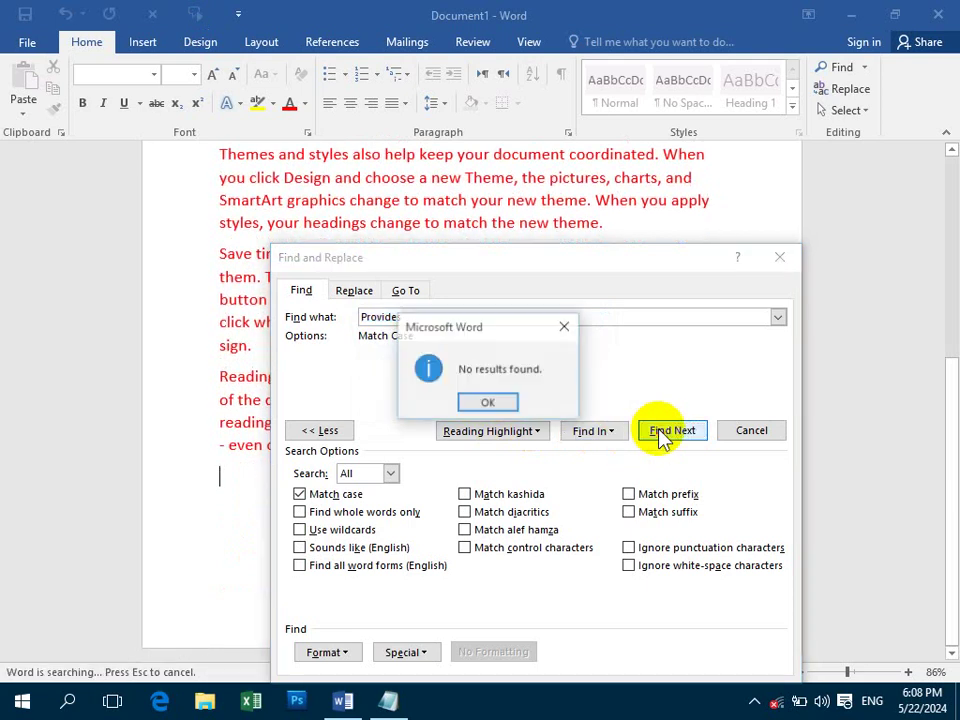
click(489, 404)
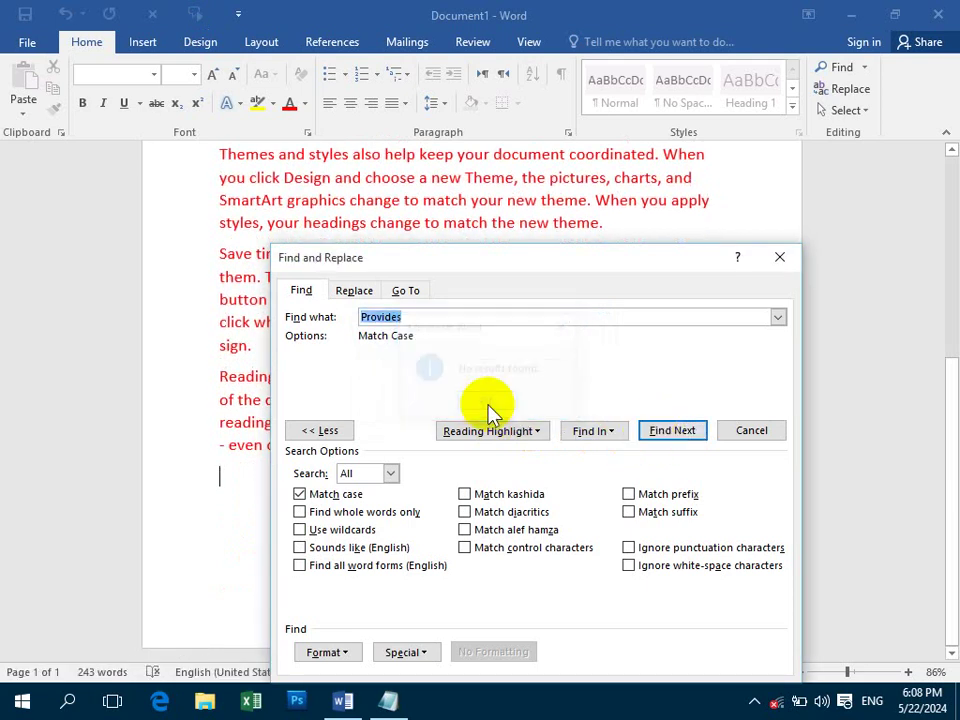
click(299, 494)
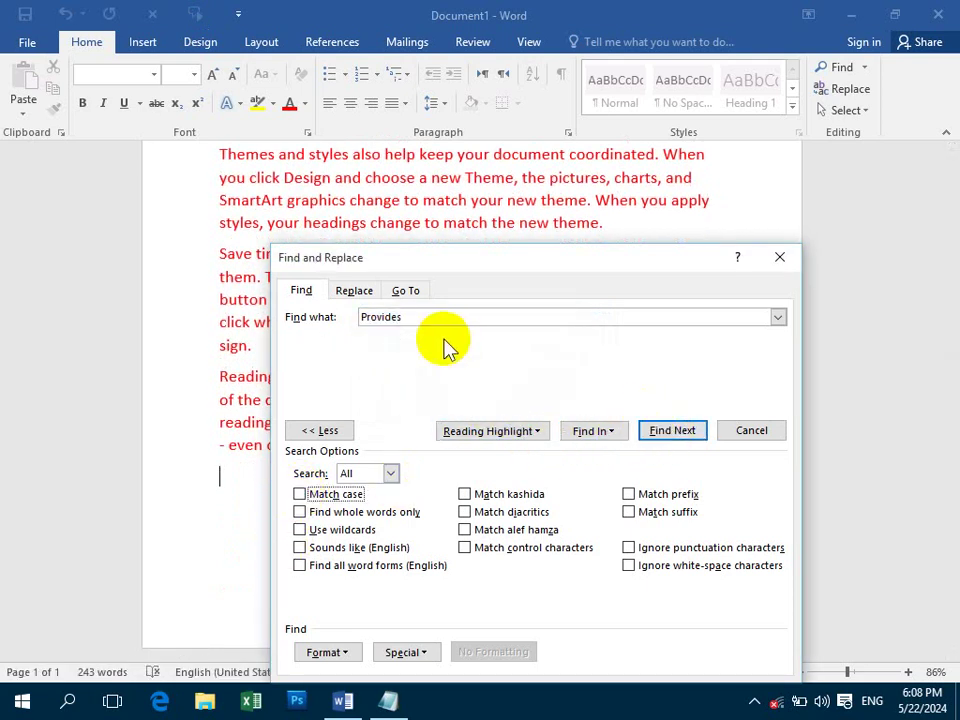
Step: Step through the case-insensitive matches of 'Provides' to the end of the document
click(666, 436)
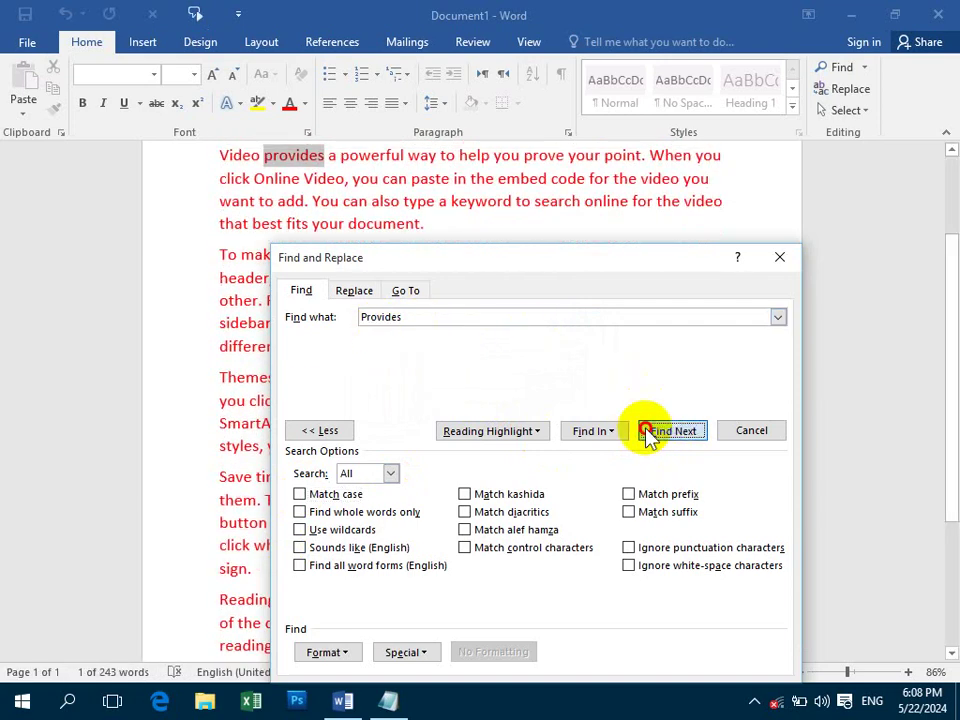
click(669, 437)
click(673, 448)
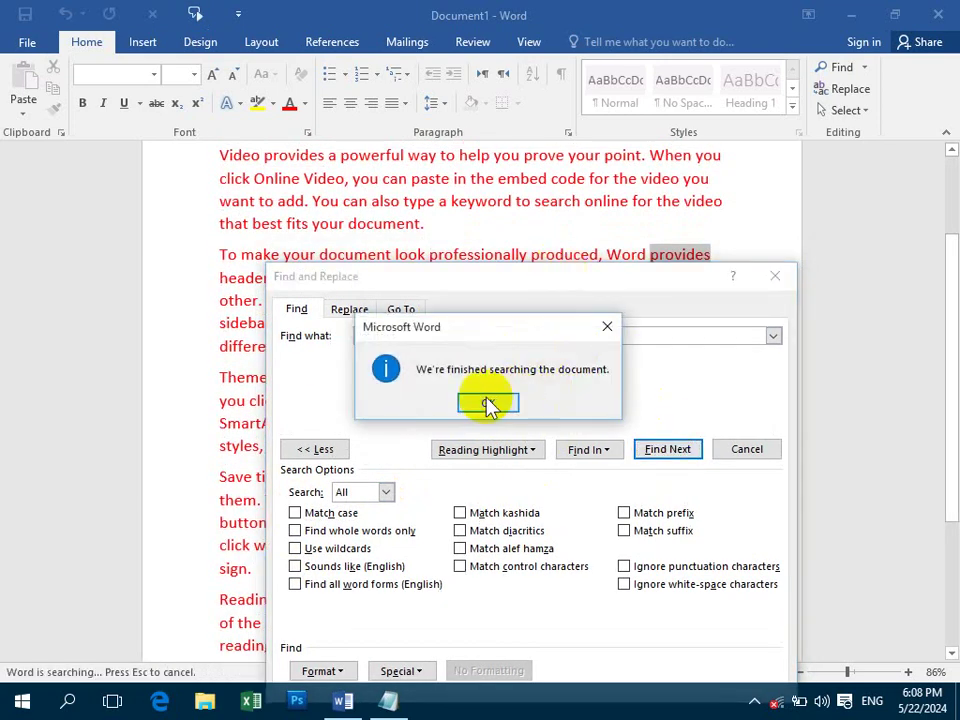
click(487, 403)
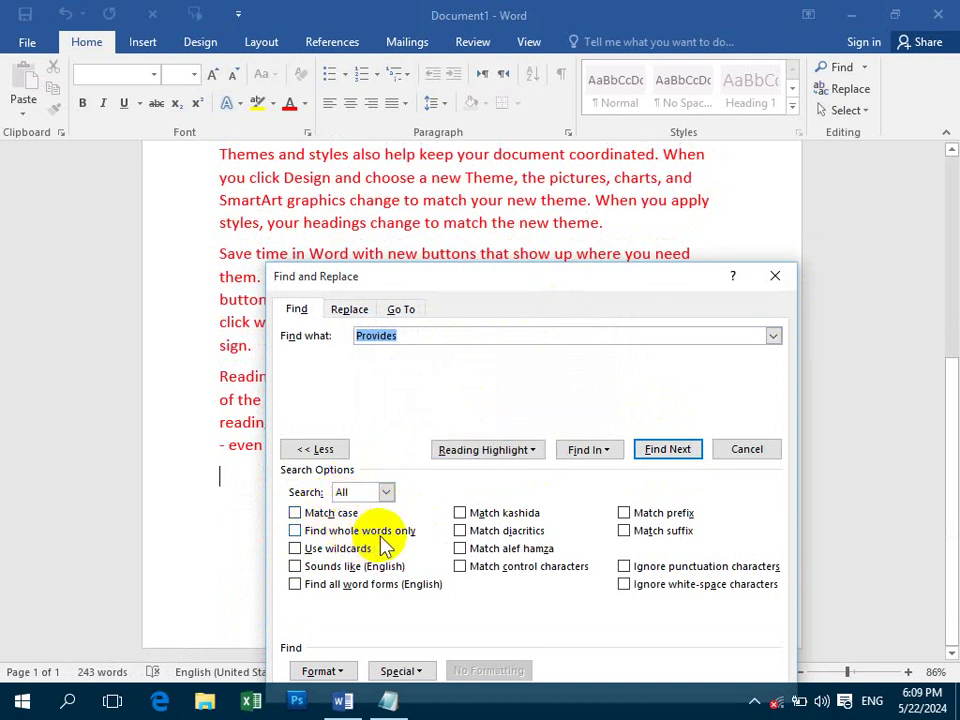
Step: Search 'Provides' with Find whole words only, then turn that option off again
click(370, 531)
click(410, 334)
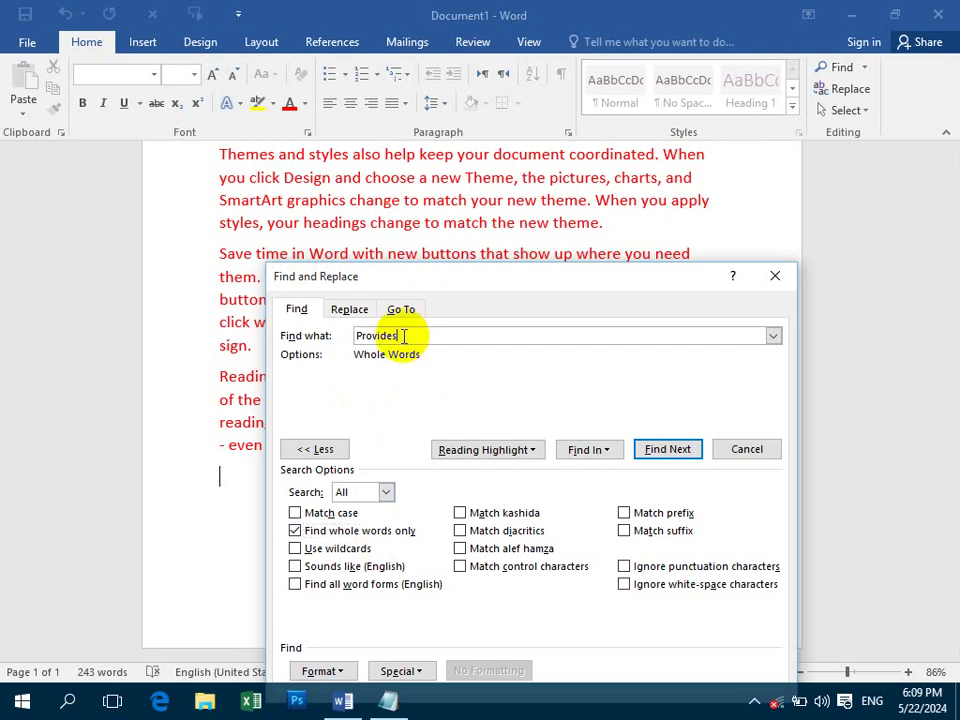
click(675, 448)
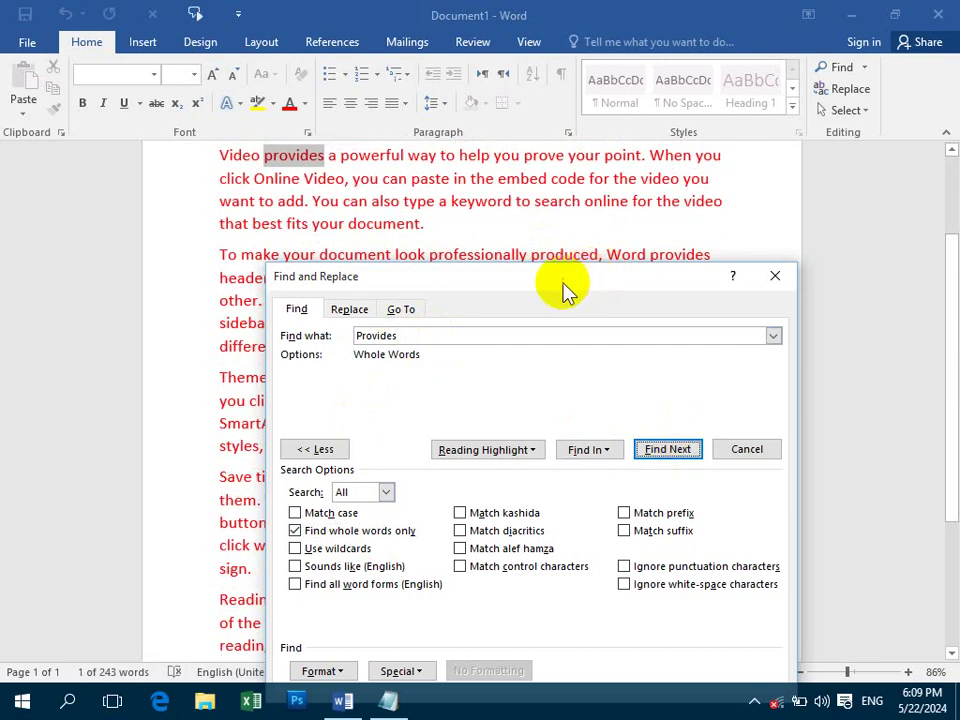
drag(566, 287, 626, 275)
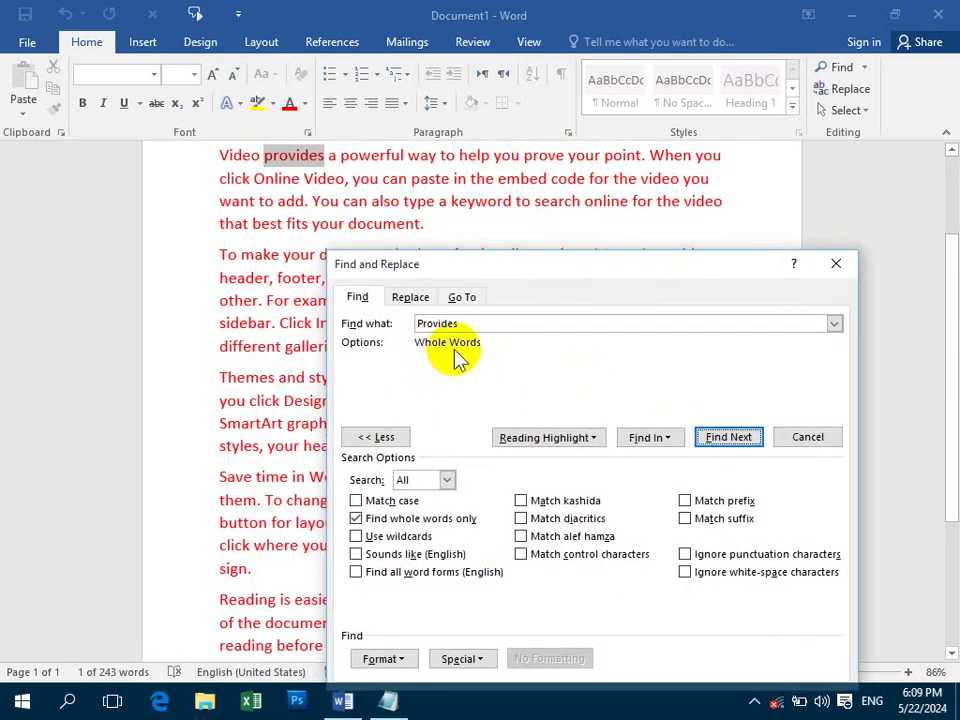
click(377, 517)
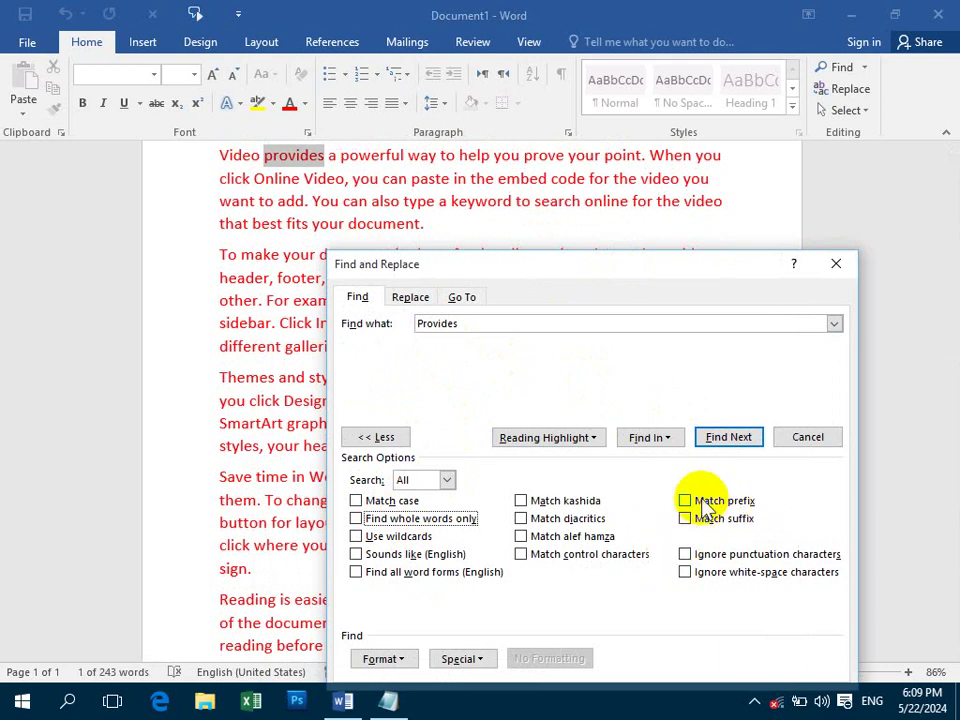
Step: Search 'provides' with Match prefix enabled, then close the Find and Replace dialog
click(468, 321)
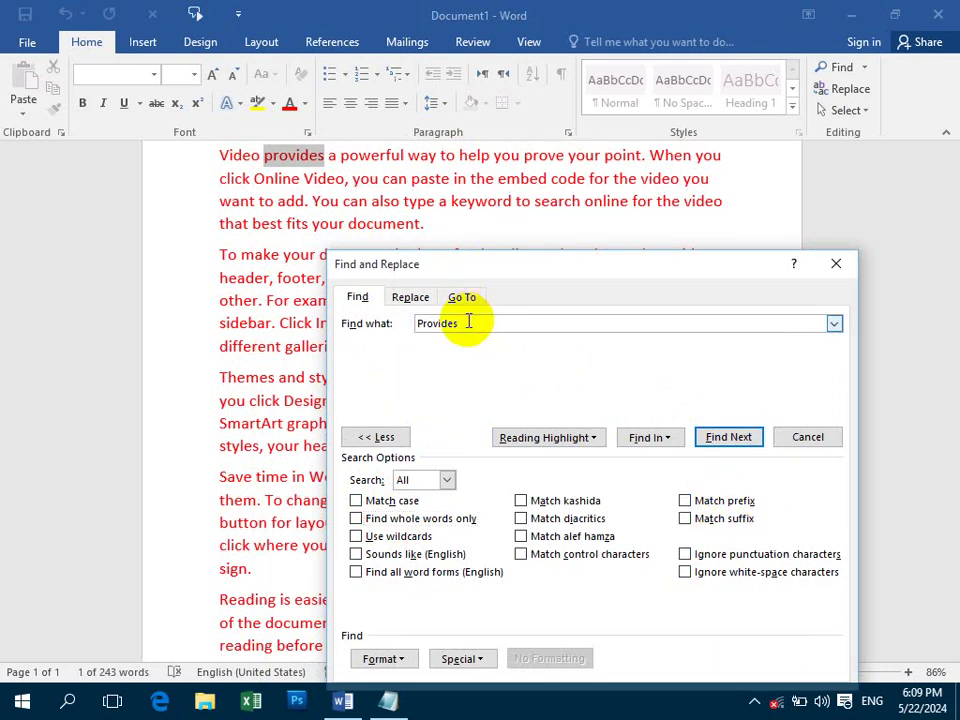
click(686, 500)
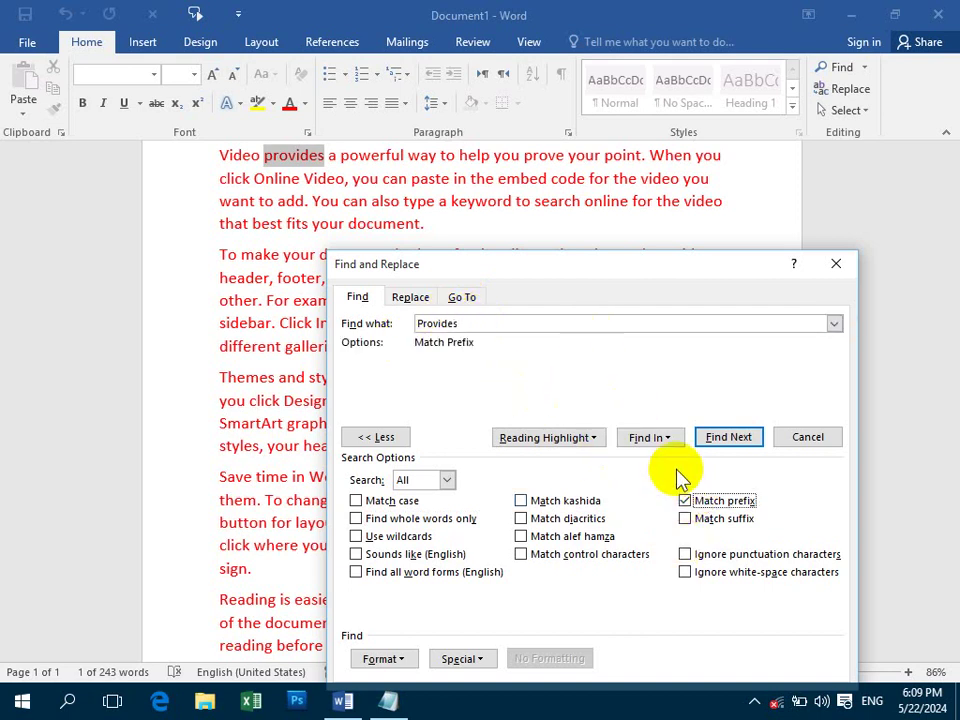
click(725, 440)
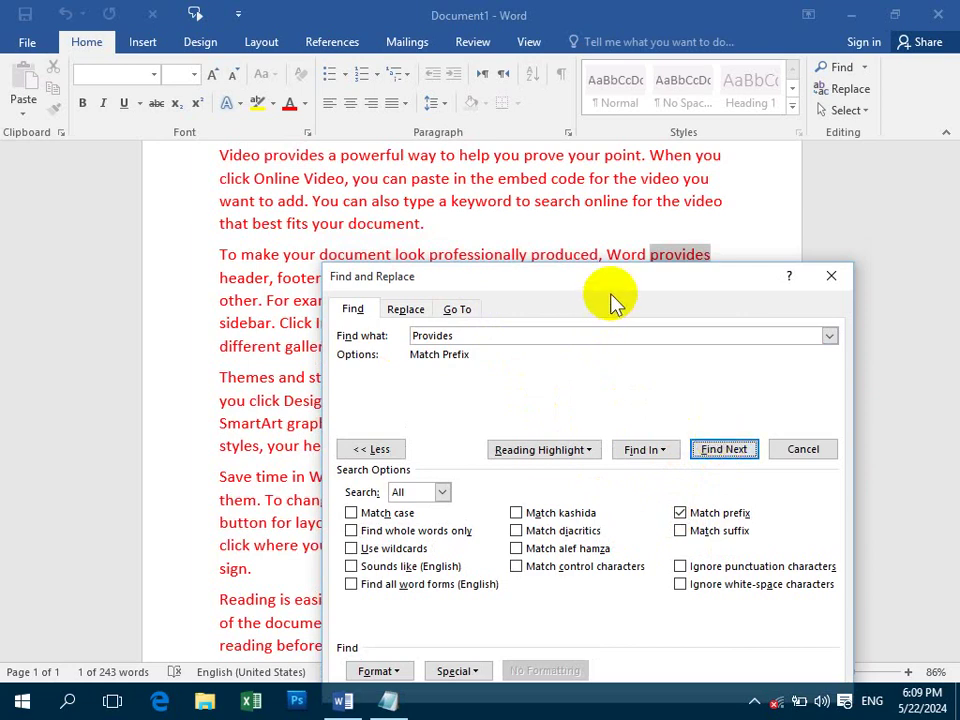
drag(652, 285, 673, 366)
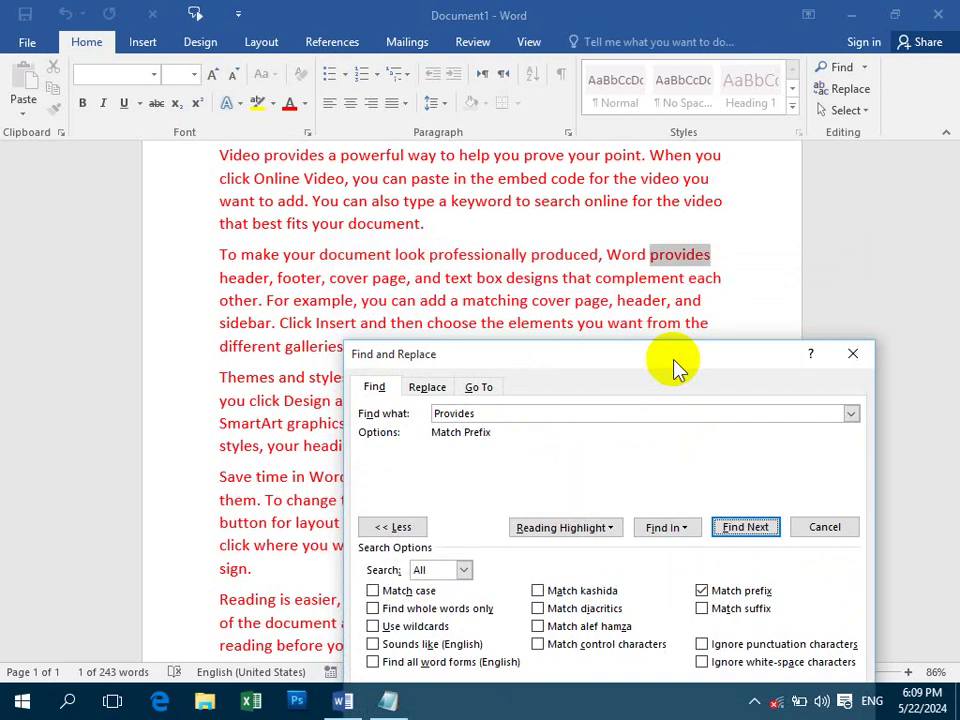
click(852, 354)
Step: Delete all the sample text and remove a stray equals sign
key(ctrl+a)
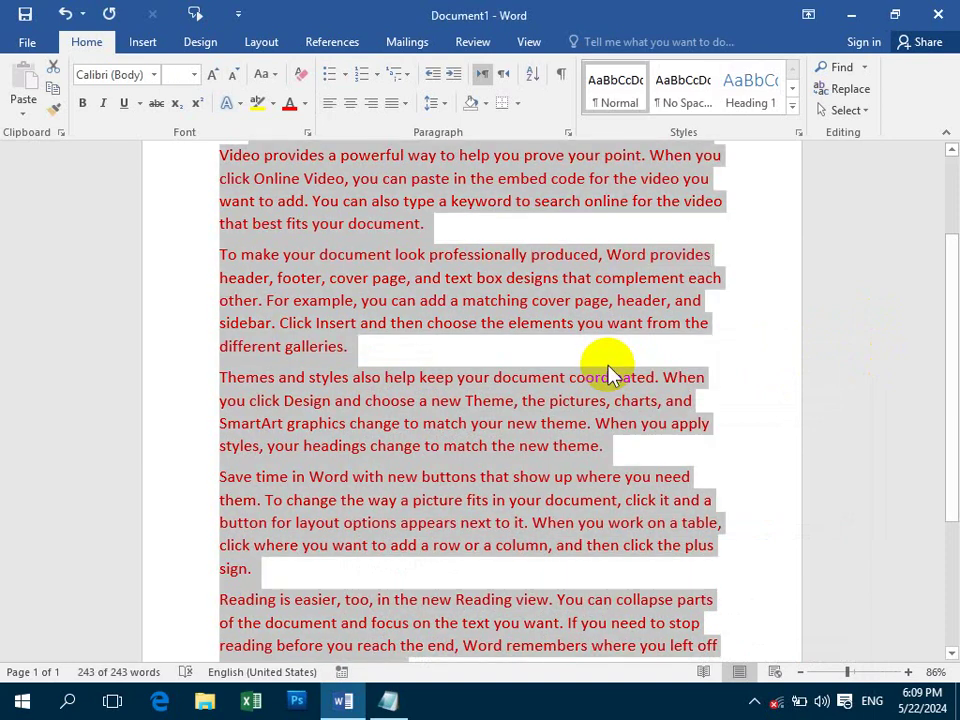
key(Delete)
text(=)
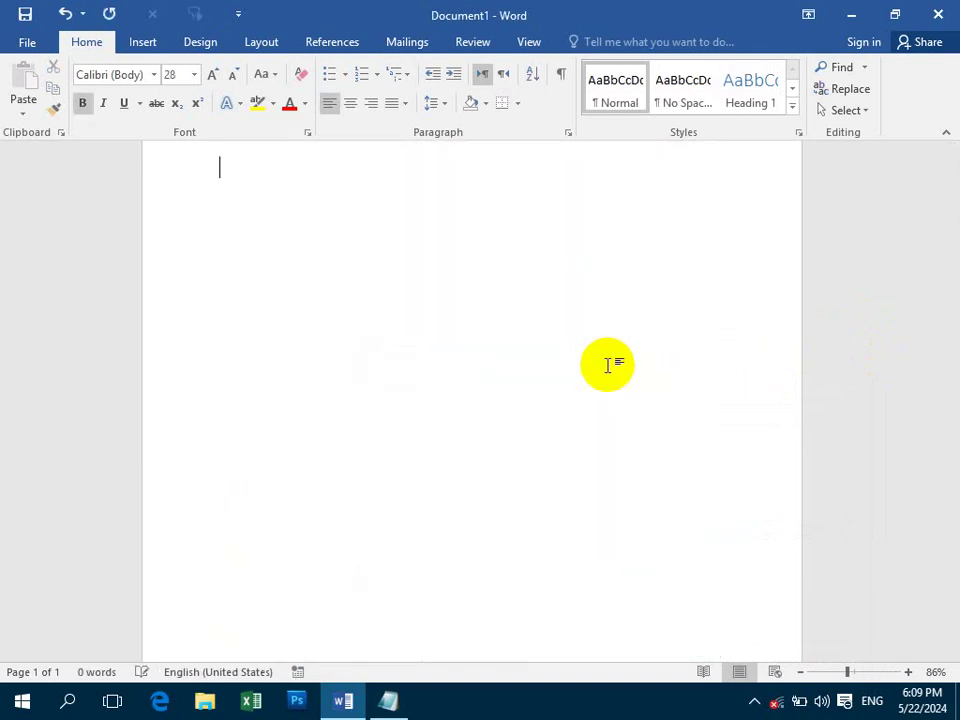
key(BackSpace)
Step: Type the two red Pashto lines کارگران and گران استاد, fixing a mistyped word
key(alt+shift)
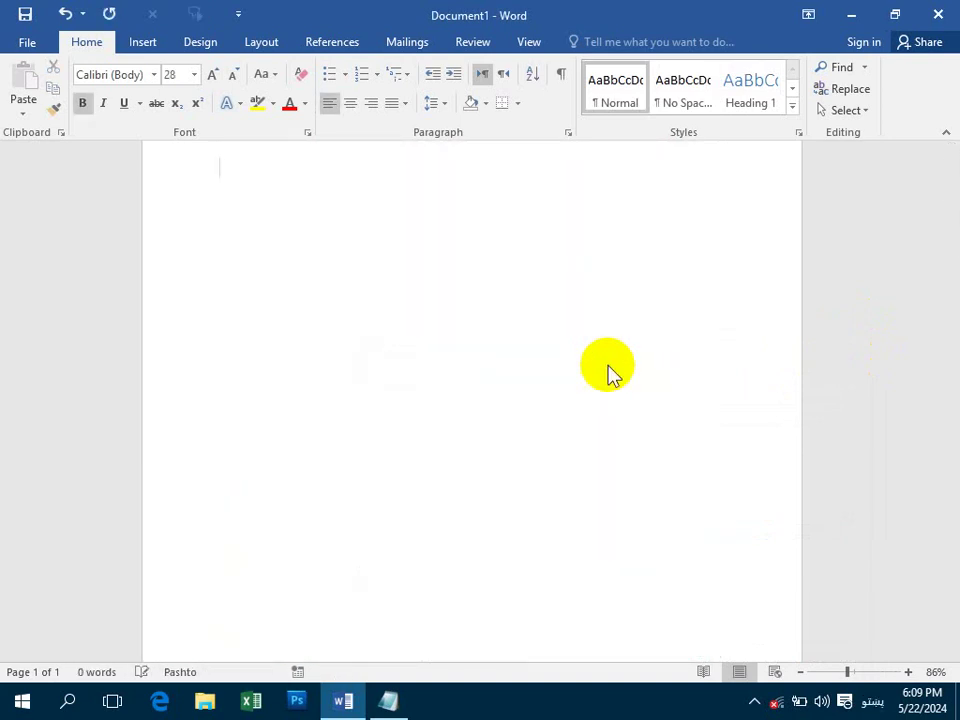
text(کار)
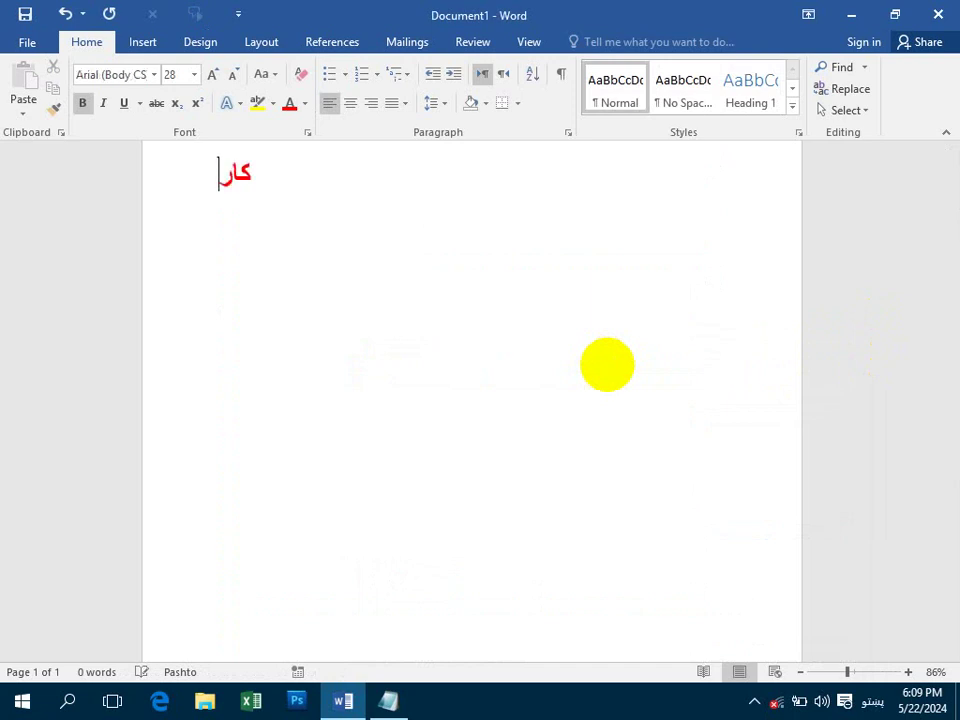
text(کر)
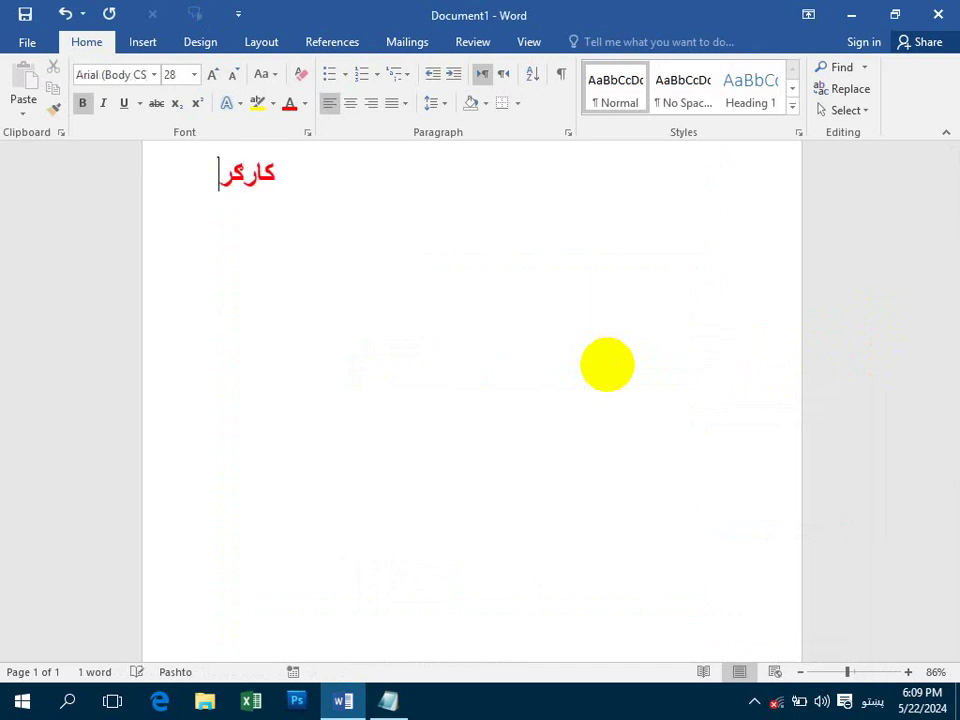
text(ان)
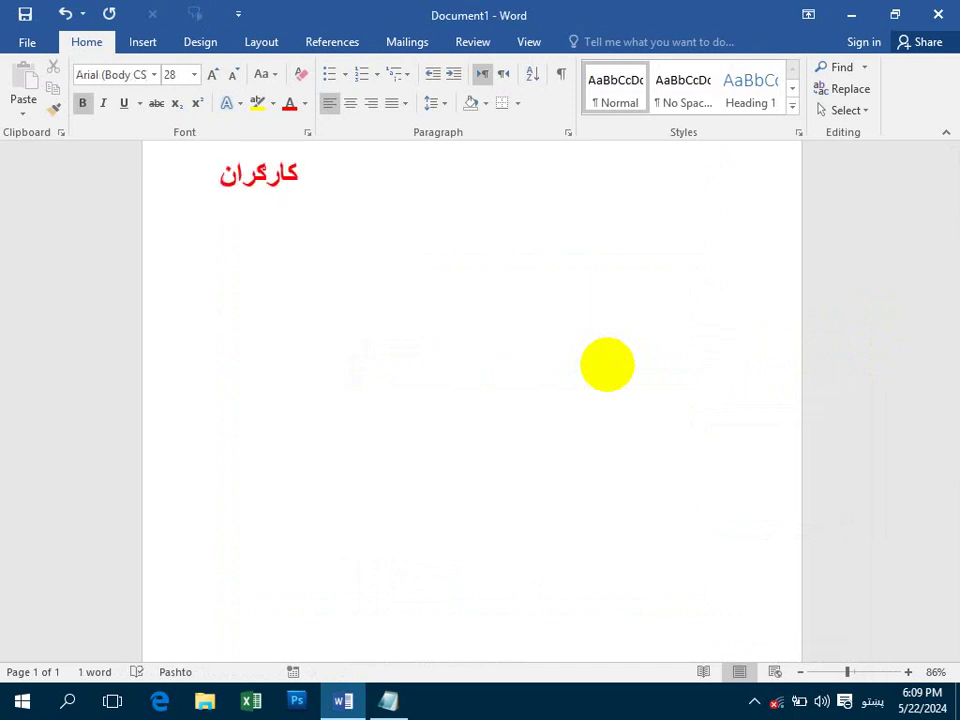
text(ران)
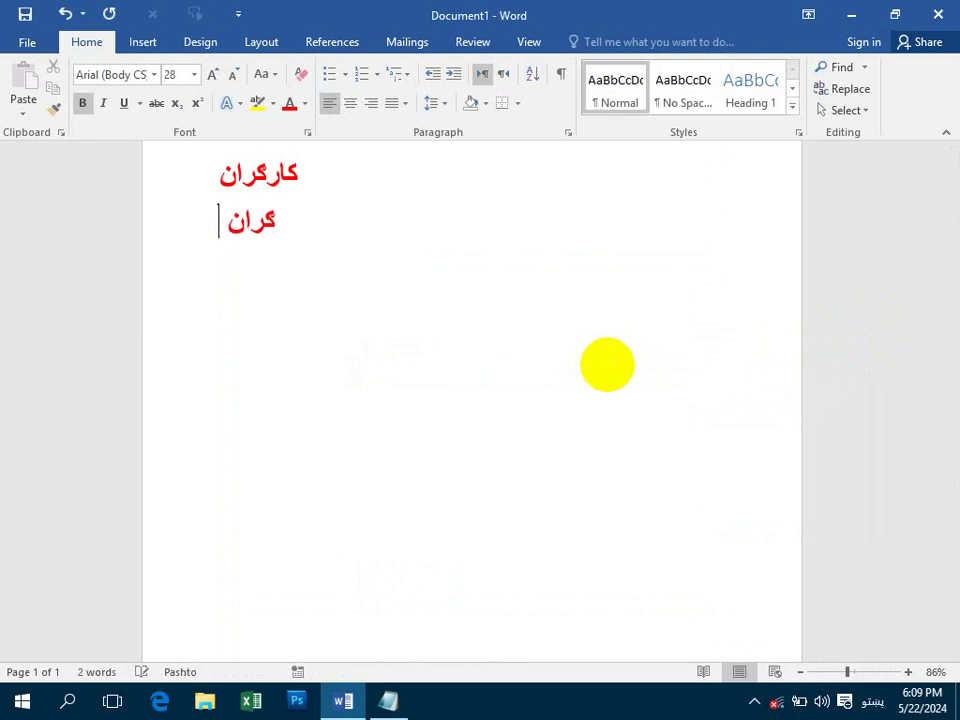
text( تش)
key(BackSpace)
key(BackSpace)
text(استاد)
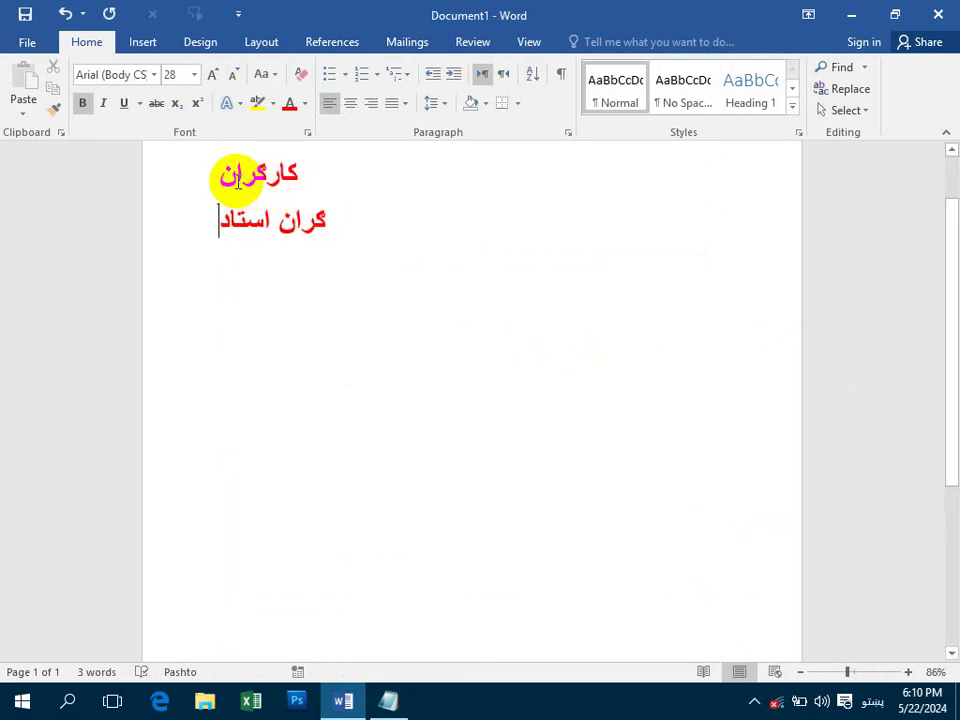
drag(225, 176, 268, 176)
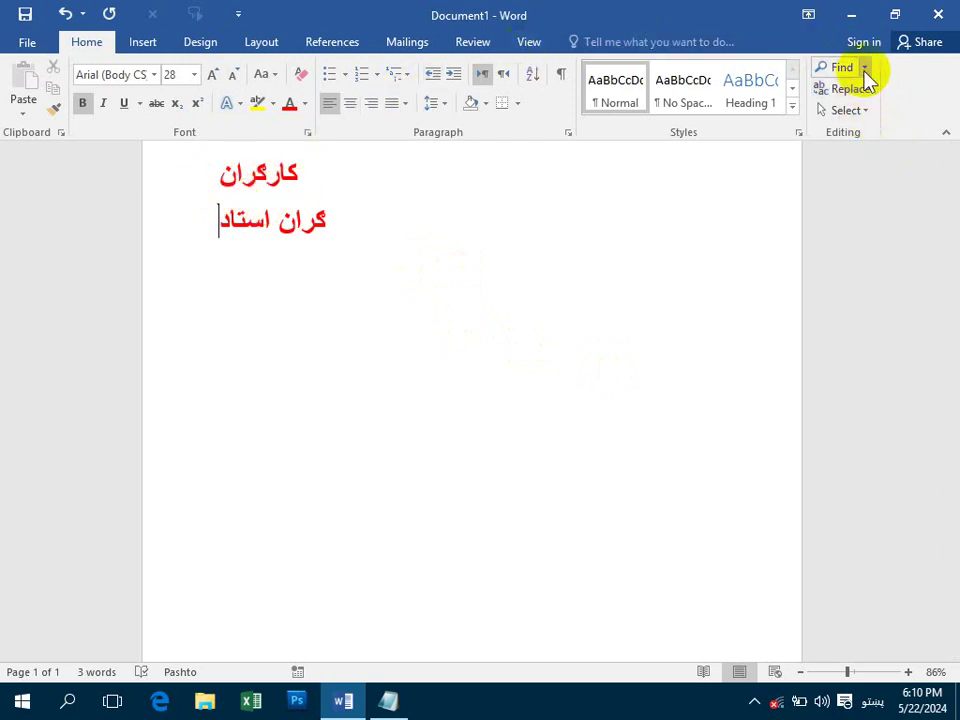
Step: Run an Advanced Find for گران with Match prefix, matching only گران استاد
click(866, 68)
click(851, 111)
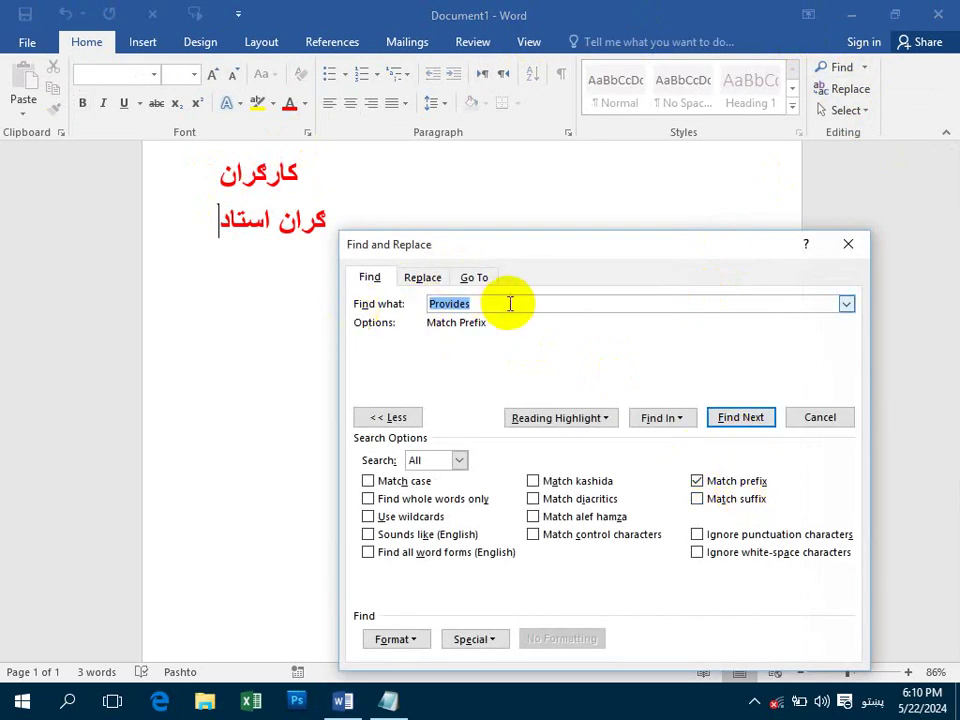
text(کا)
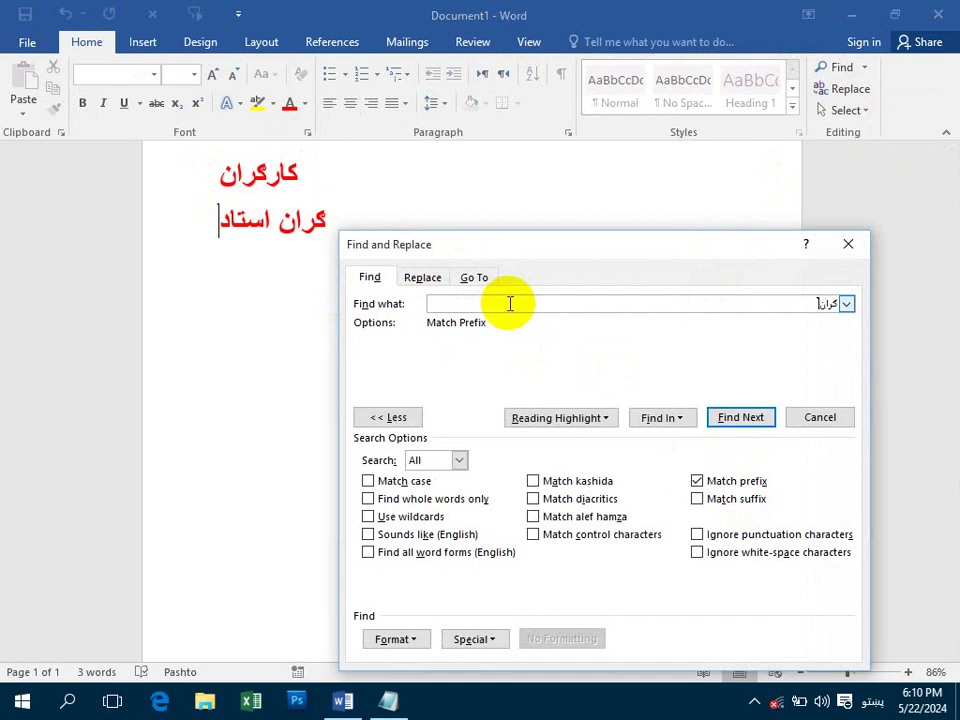
click(760, 420)
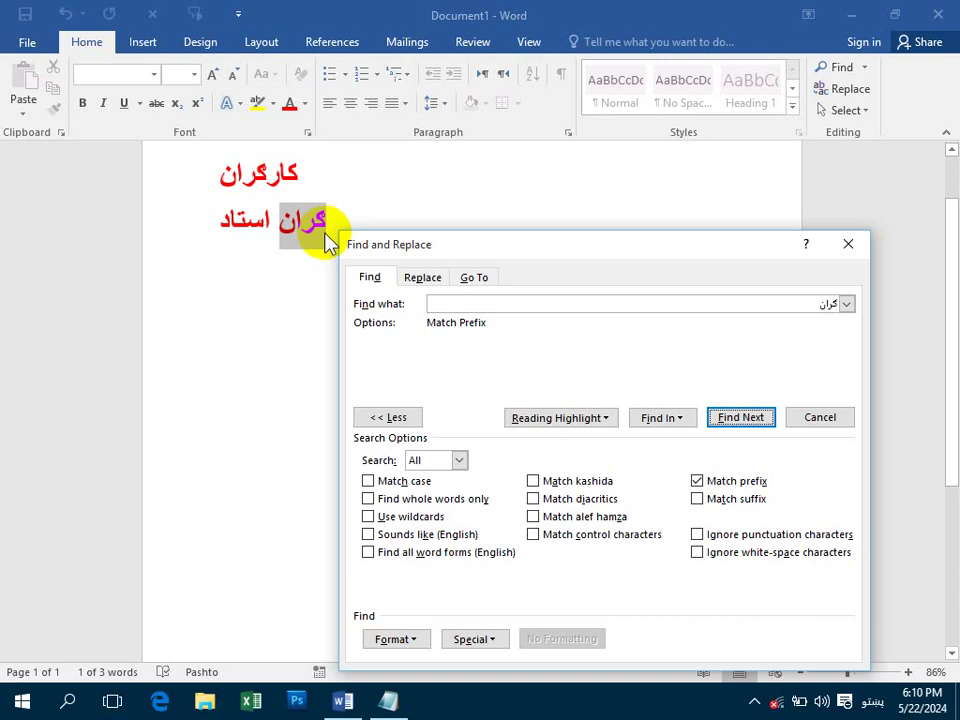
click(718, 425)
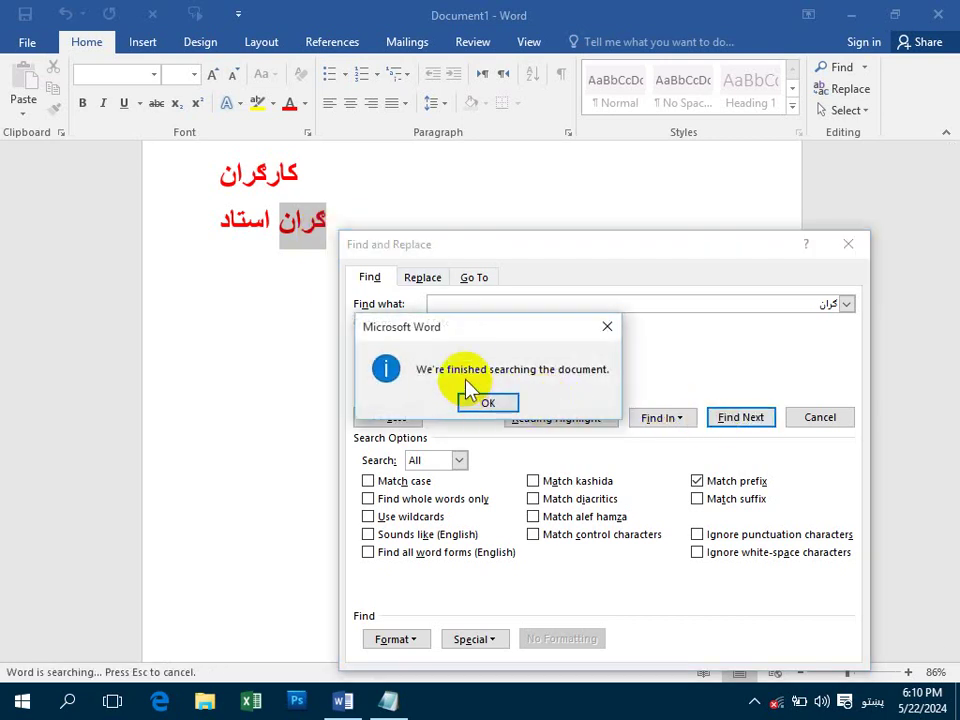
click(500, 399)
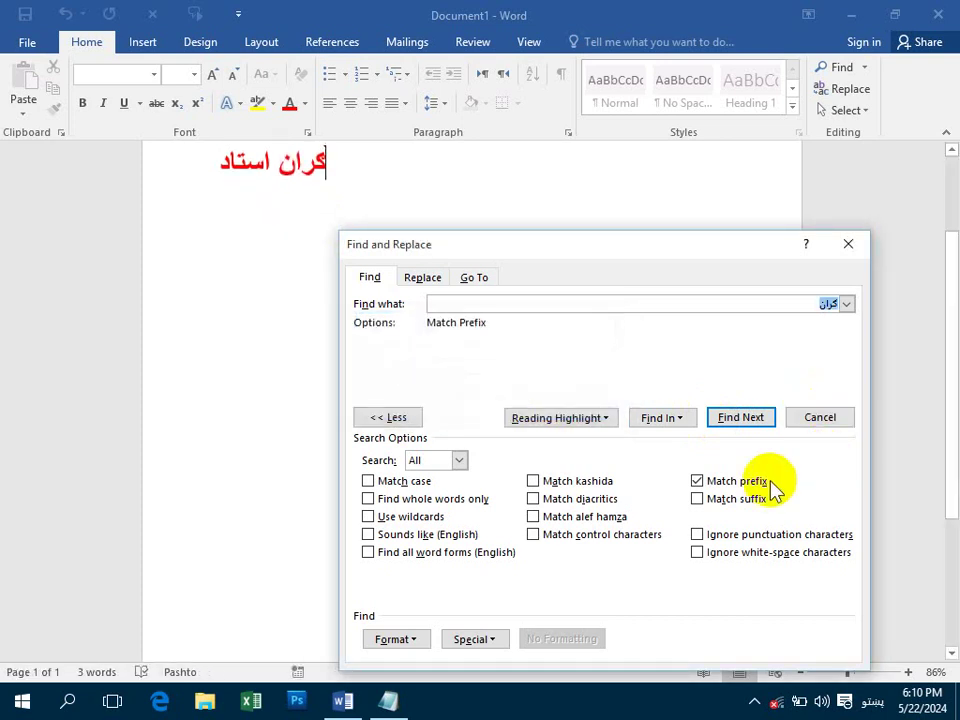
Step: Swap Match prefix for Match suffix and find گران at the end of کارگران
click(736, 498)
click(729, 481)
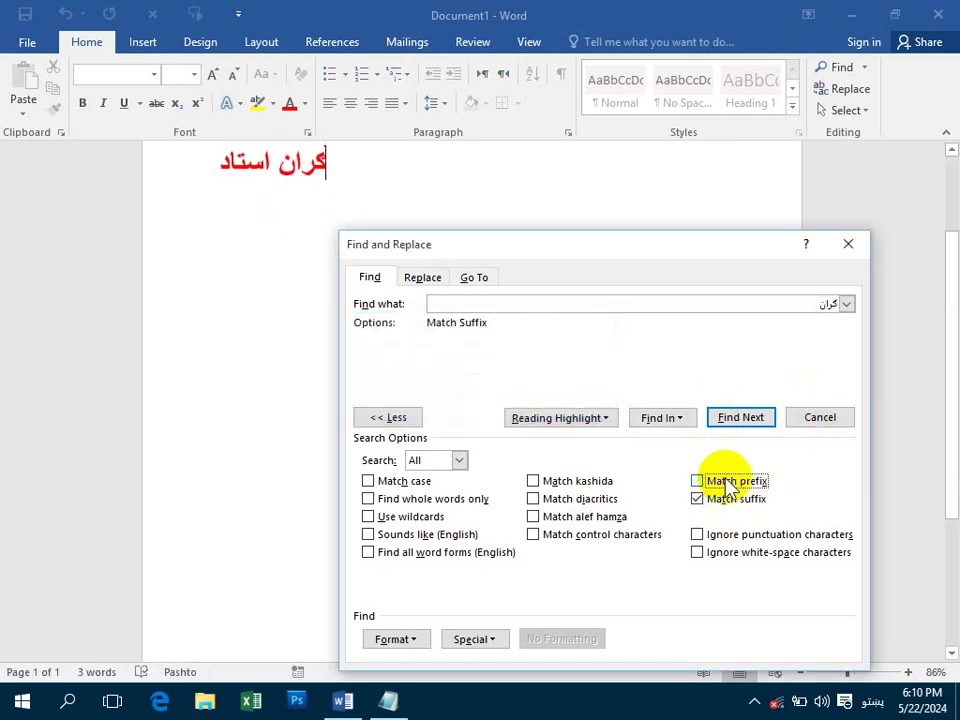
click(724, 424)
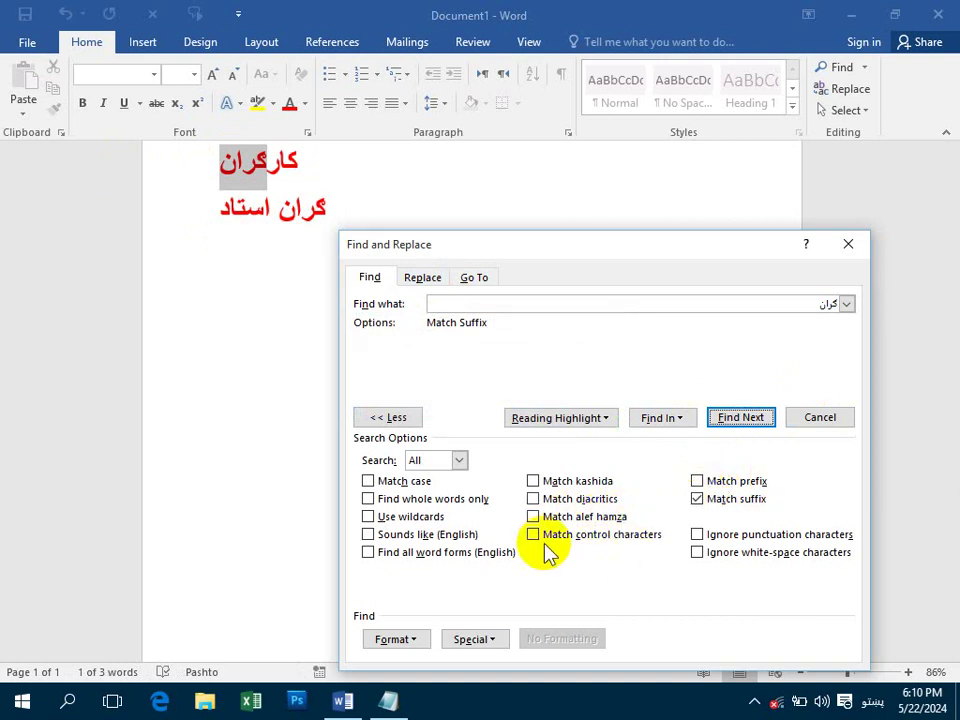
click(655, 420)
Step: Close the search, delete the Pashto lines, and switch input back to English
click(822, 420)
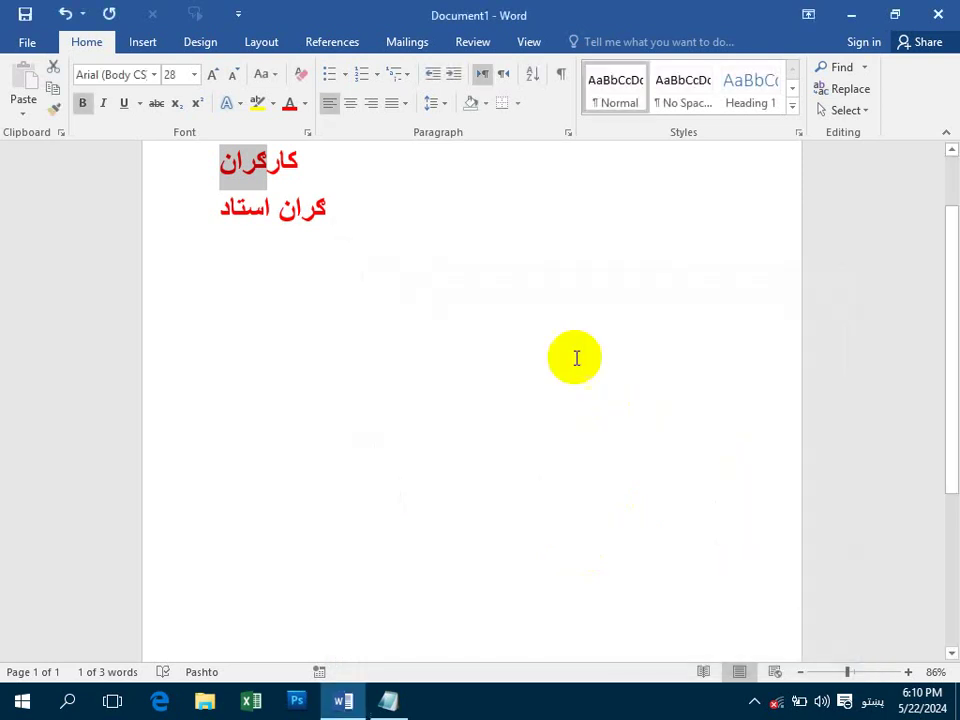
key(ctrl+a)
key(Delete)
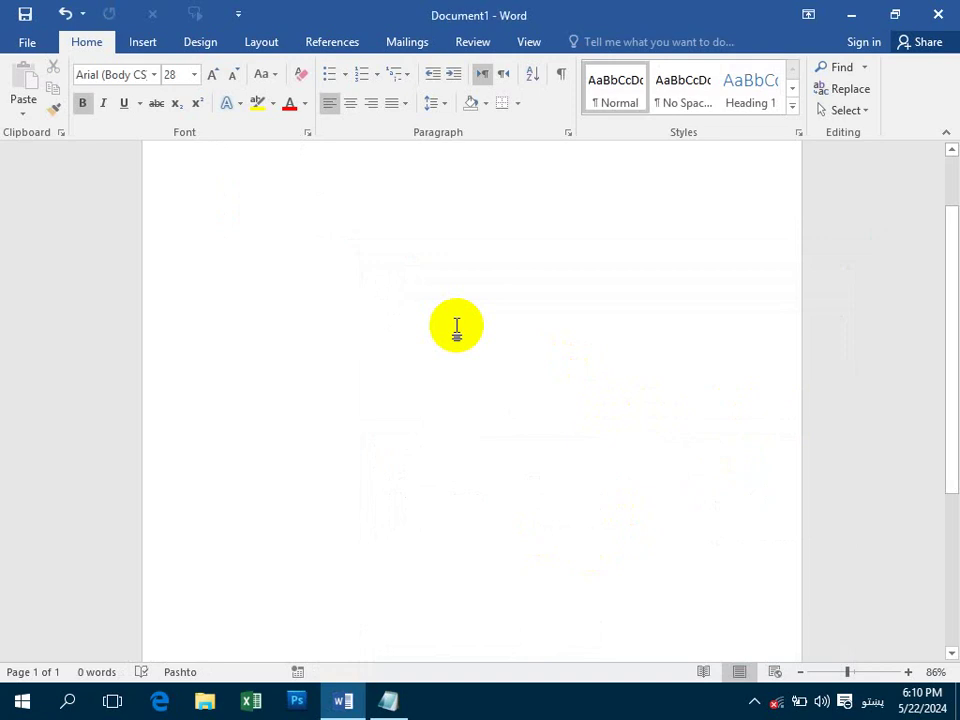
key(alt+shift)
Step: Generate red sample paragraphs with =rand(), correcting typos in the command
text(=rand)
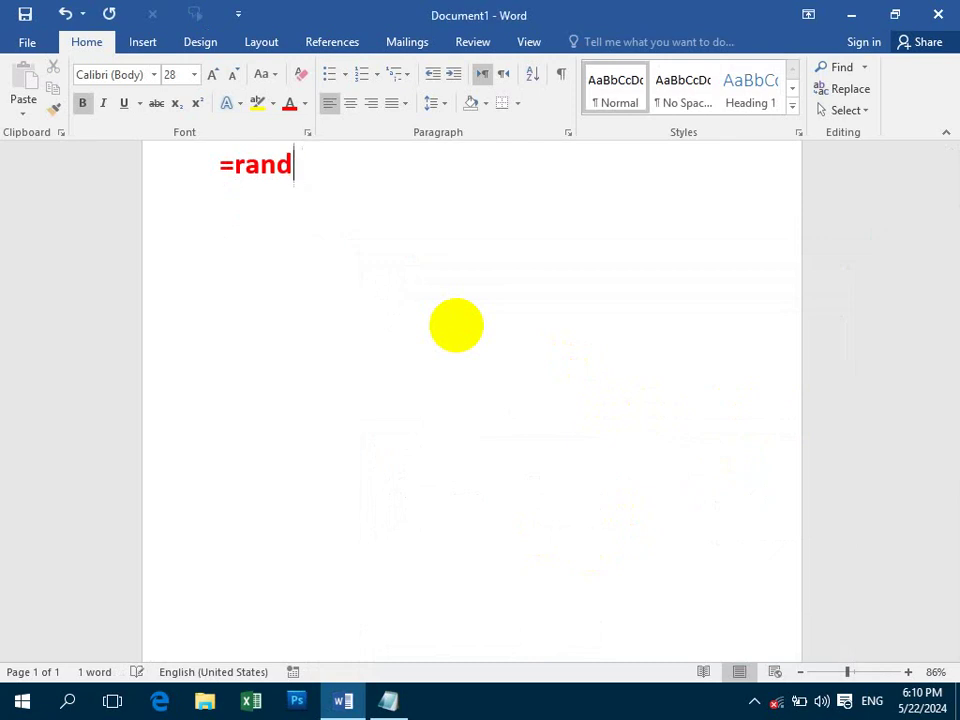
key(BackSpace)
key(BackSpace)
key(BackSpace)
text(nad)
key(BackSpace)
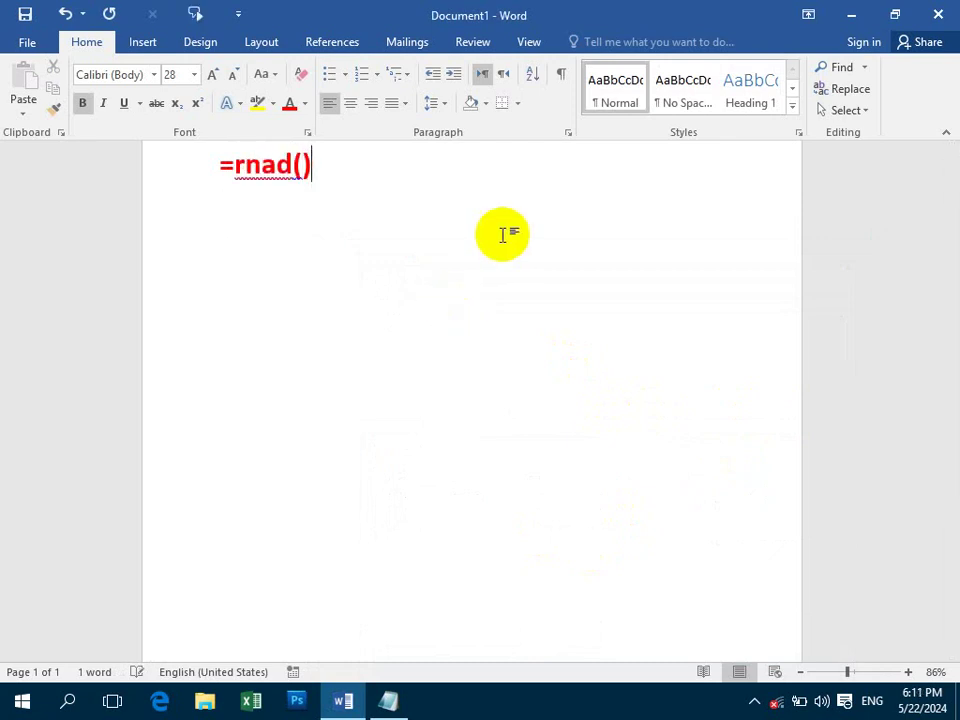
key(BackSpace)
key(BackSpace)
key(BackSpace)
text(=r)
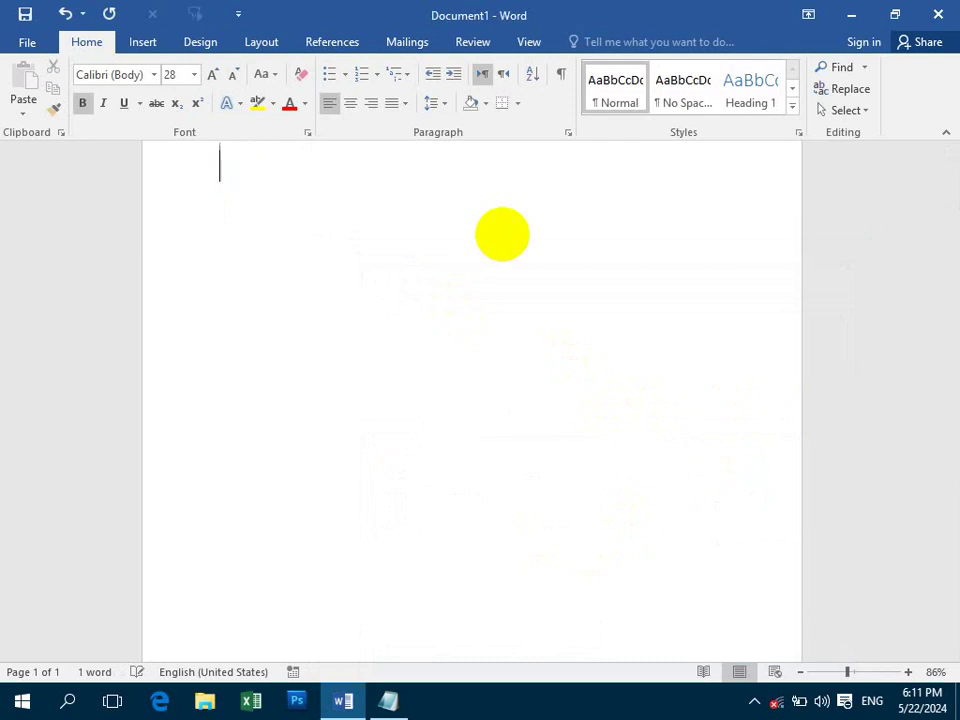
key(BackSpace)
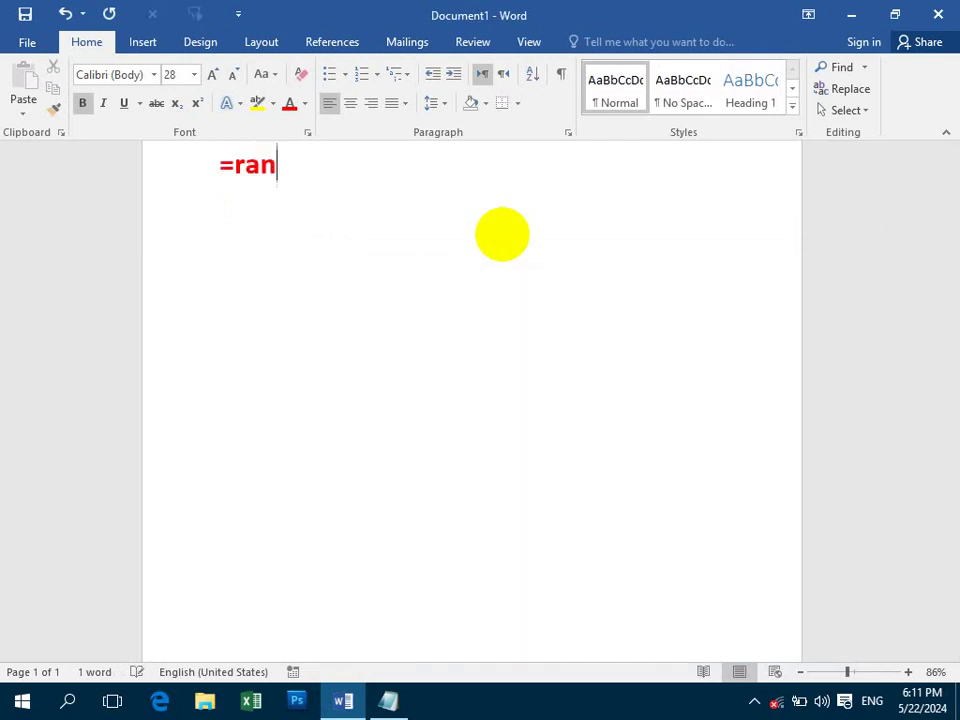
text(d()
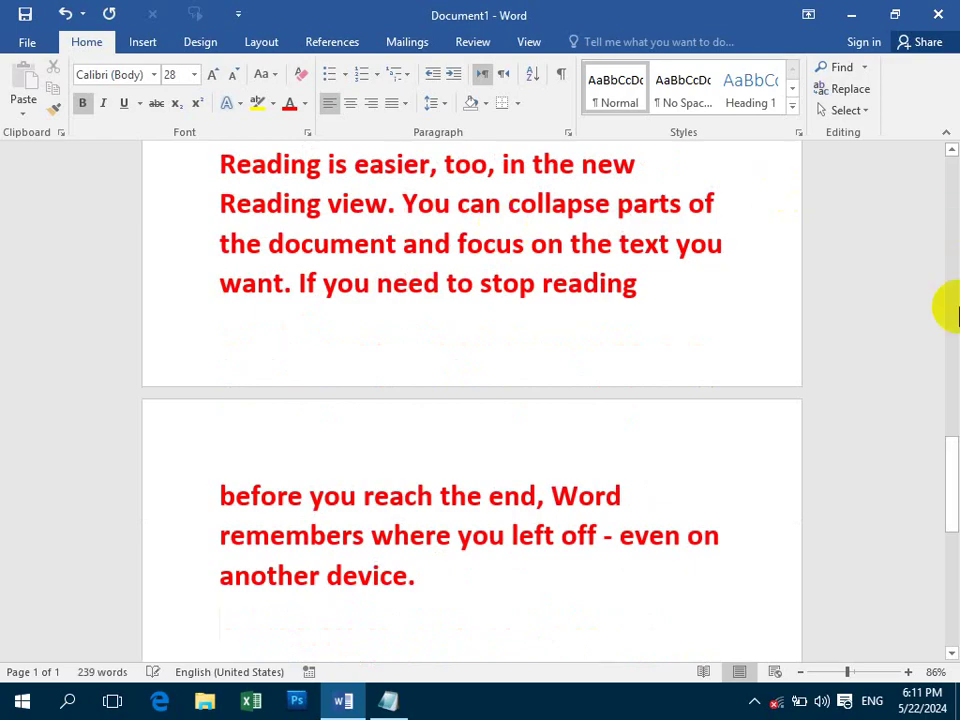
drag(945, 375, 950, 200)
Step: Resize all the sample paragraphs to 14 pt text
key(ctrl+a)
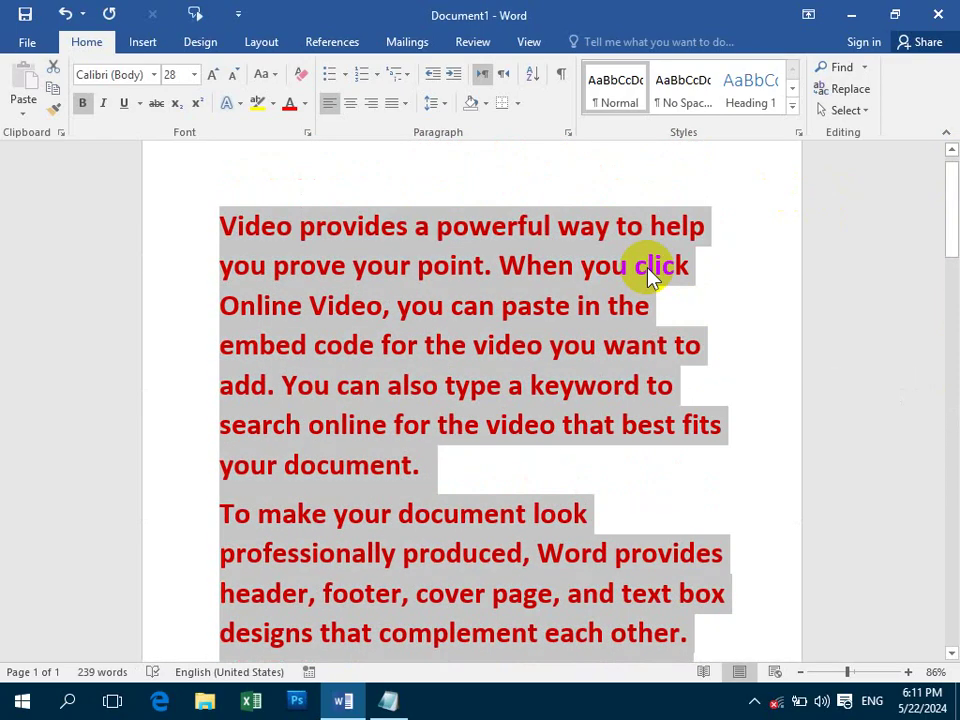
key(ctrl+shift+period)
key(ctrl+shift+comma)
key(ctrl+shift+comma)
key(ctrl+shift+comma)
key(ctrl+shift+comma)
key(ctrl+shift+comma)
key(ctrl+shift+comma)
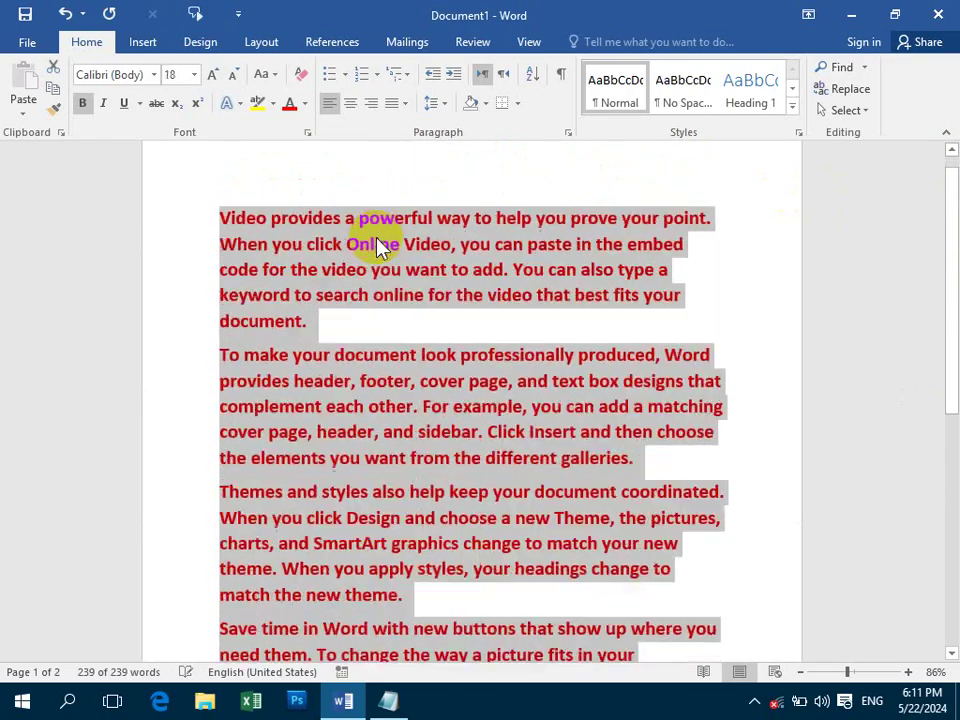
key(ctrl+shift+comma)
key(ctrl+shift+comma)
Step: Open the Navigation pane, look at Advanced Find's Find In options, then select the second paragraph
click(838, 67)
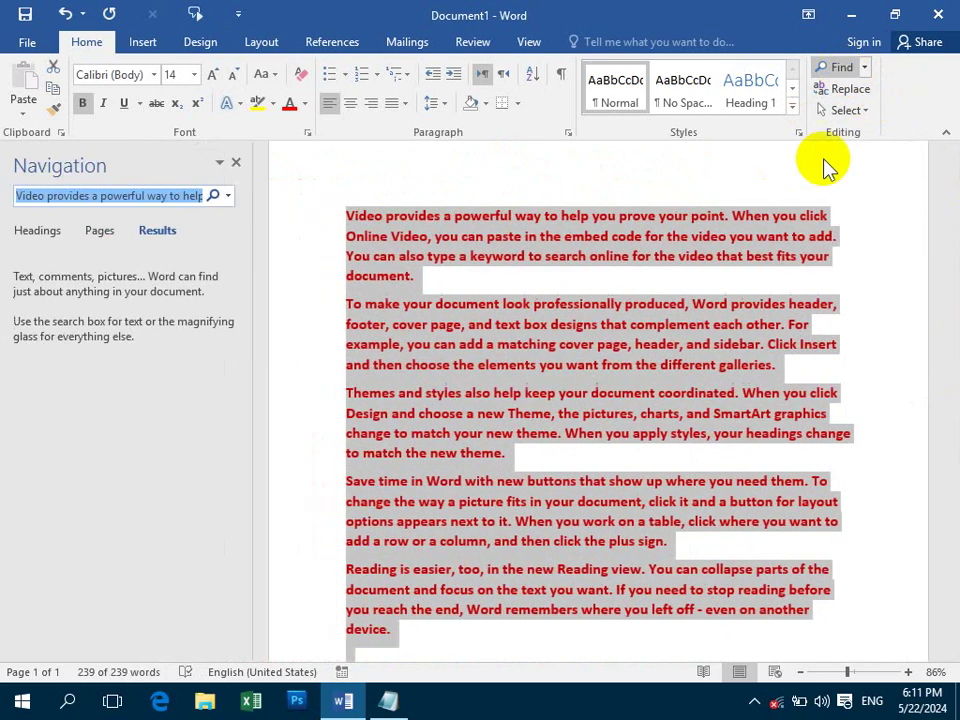
click(863, 67)
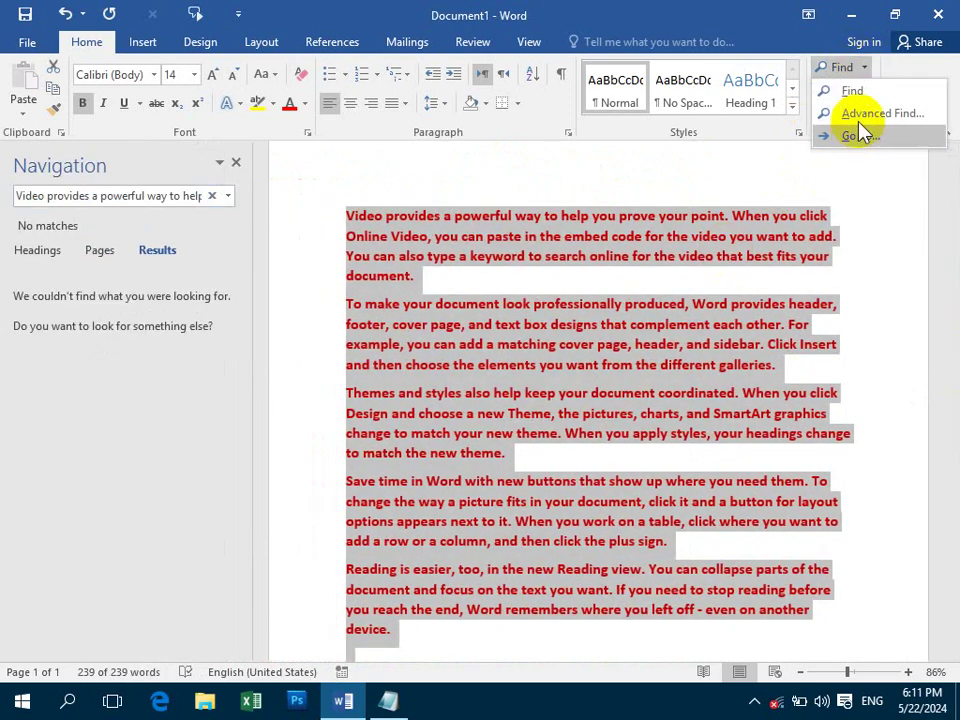
click(866, 113)
click(662, 412)
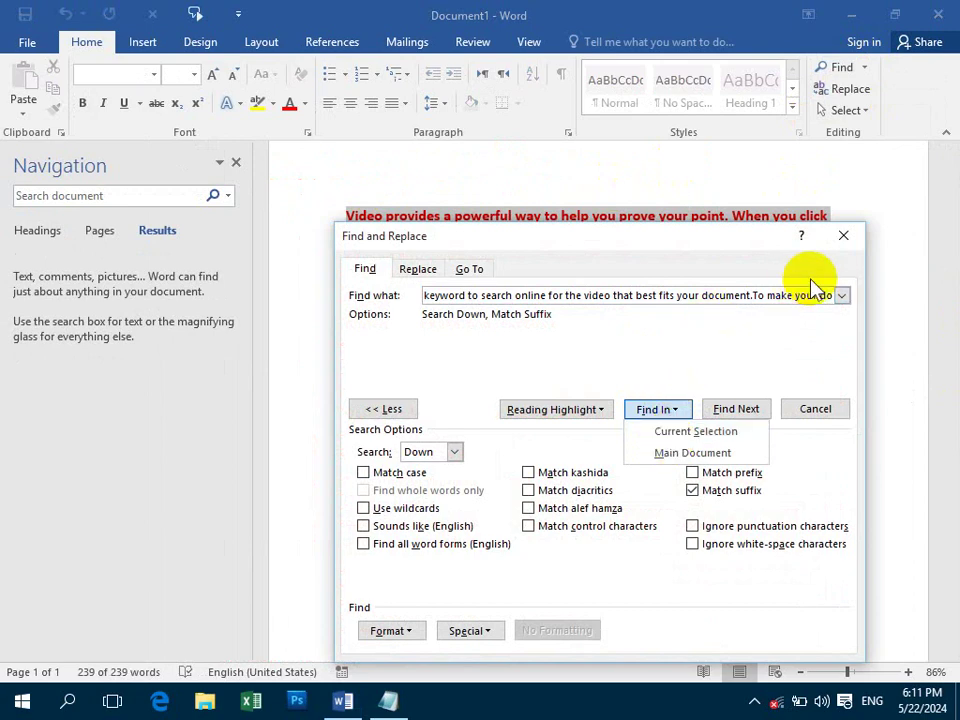
click(840, 237)
click(597, 324)
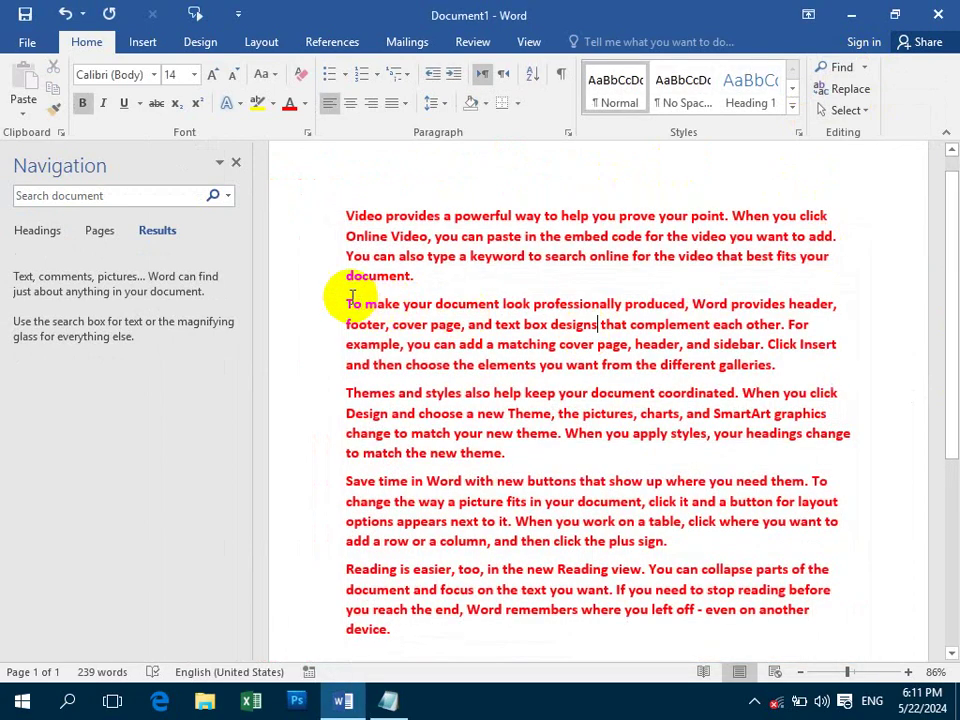
mouse_move(348, 302)
mouse_down()
mouse_move(781, 366)
mouse_move(722, 360)
mouse_up()
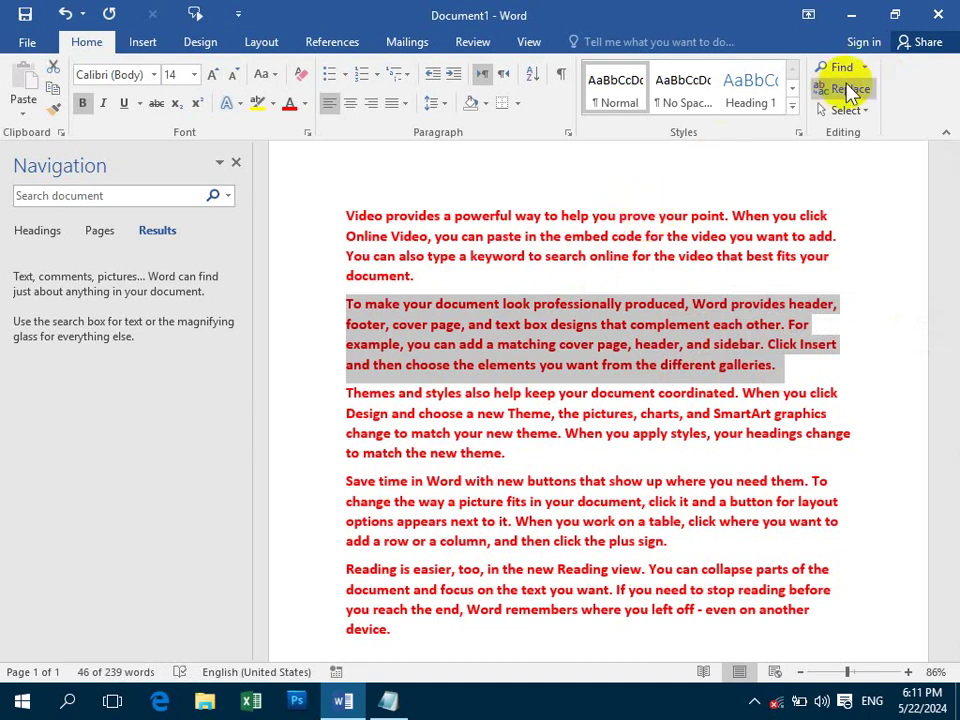
click(850, 89)
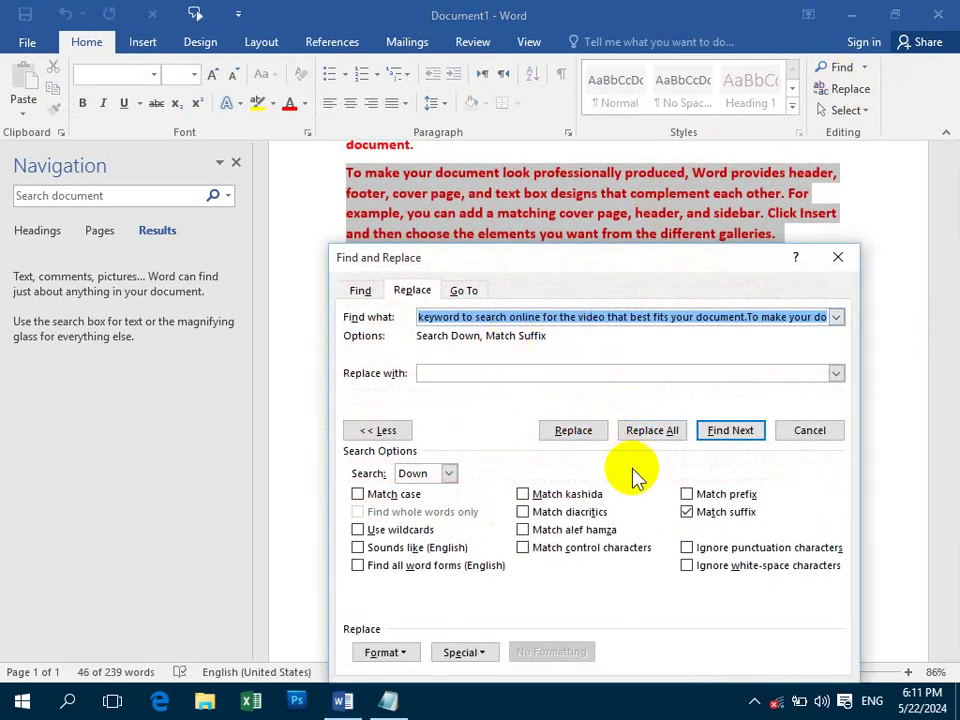
click(710, 513)
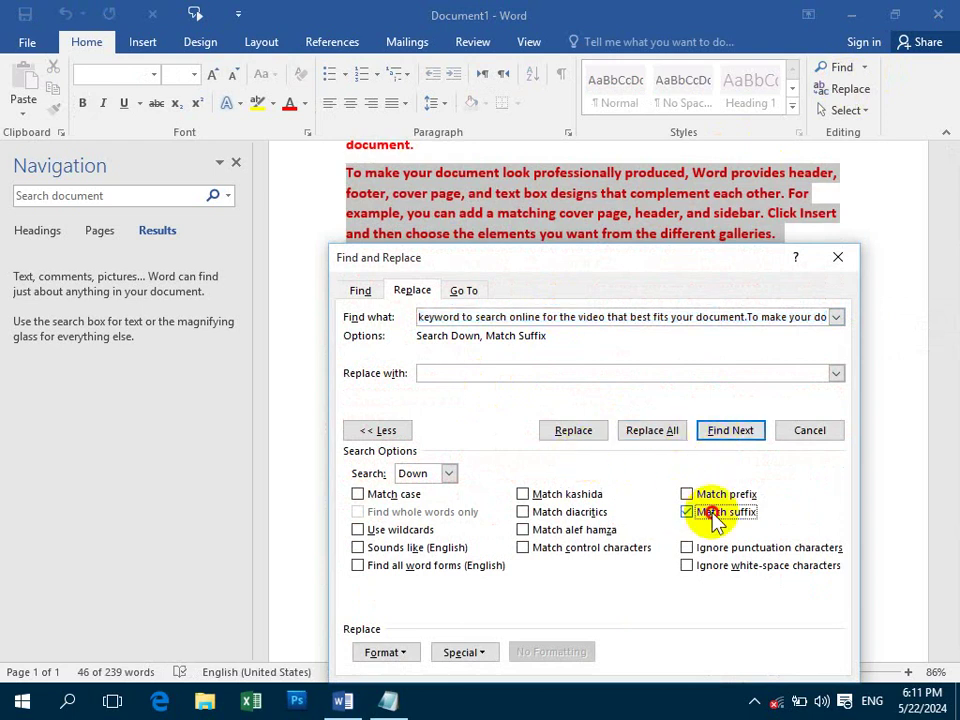
click(402, 431)
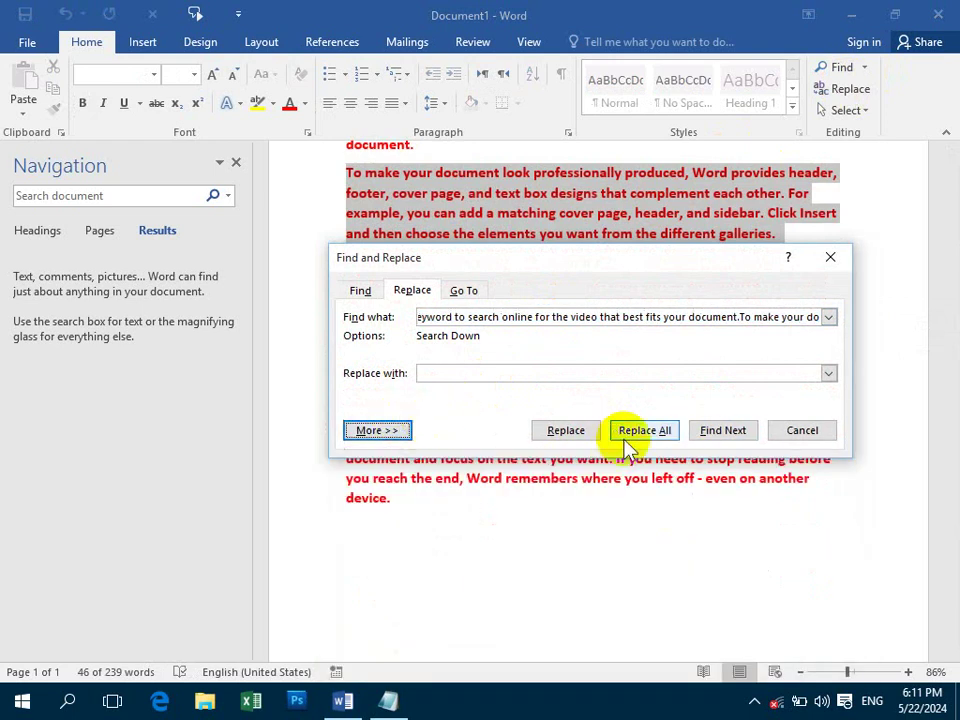
click(360, 290)
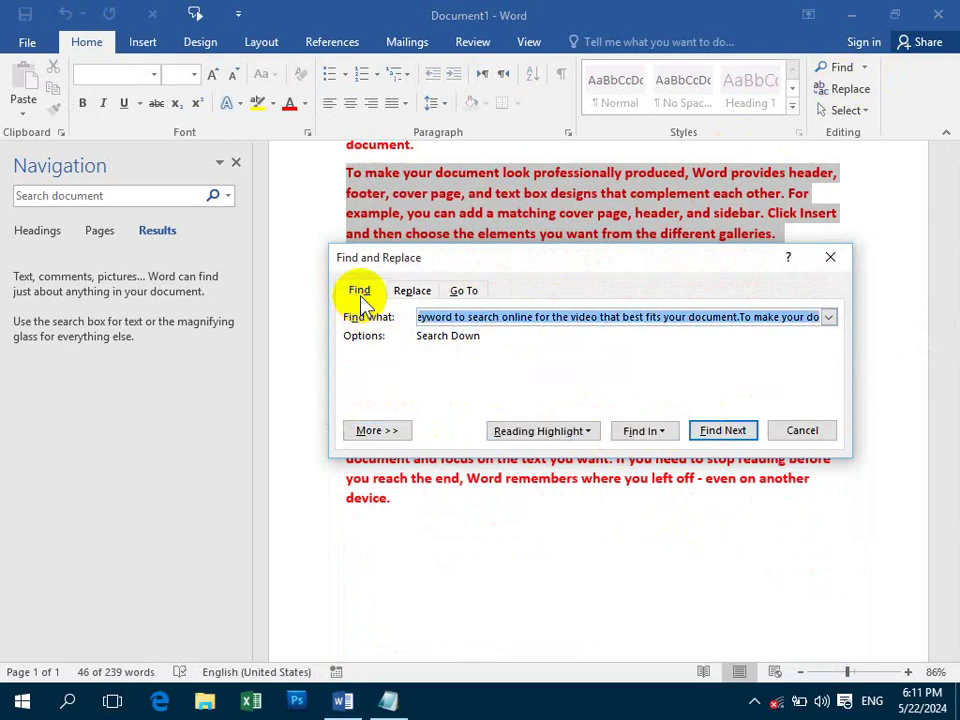
click(664, 435)
click(664, 453)
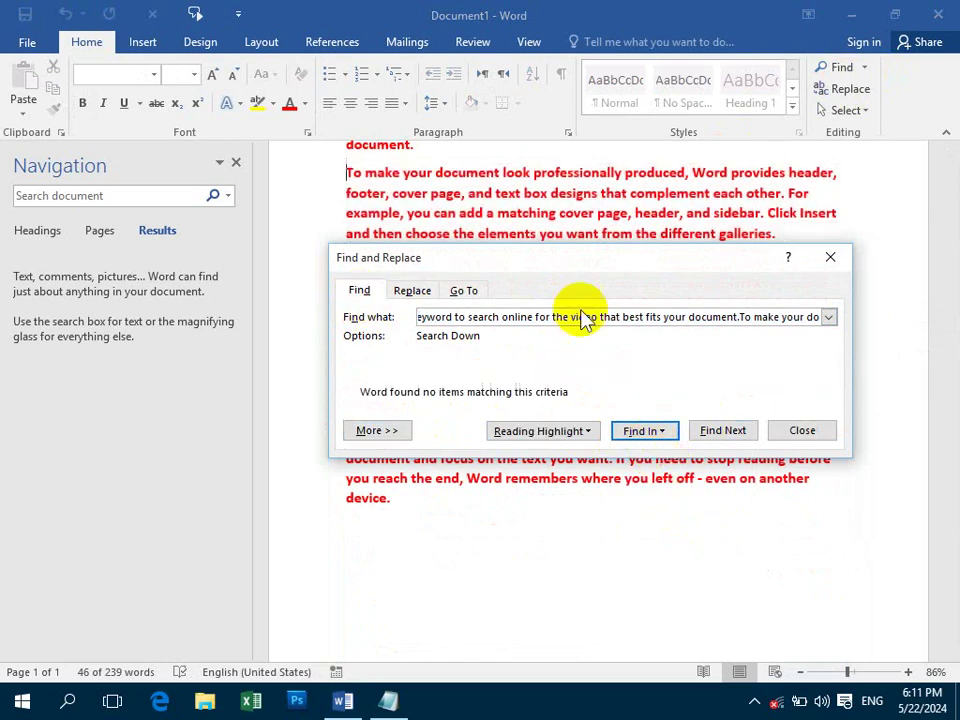
drag(553, 269, 622, 372)
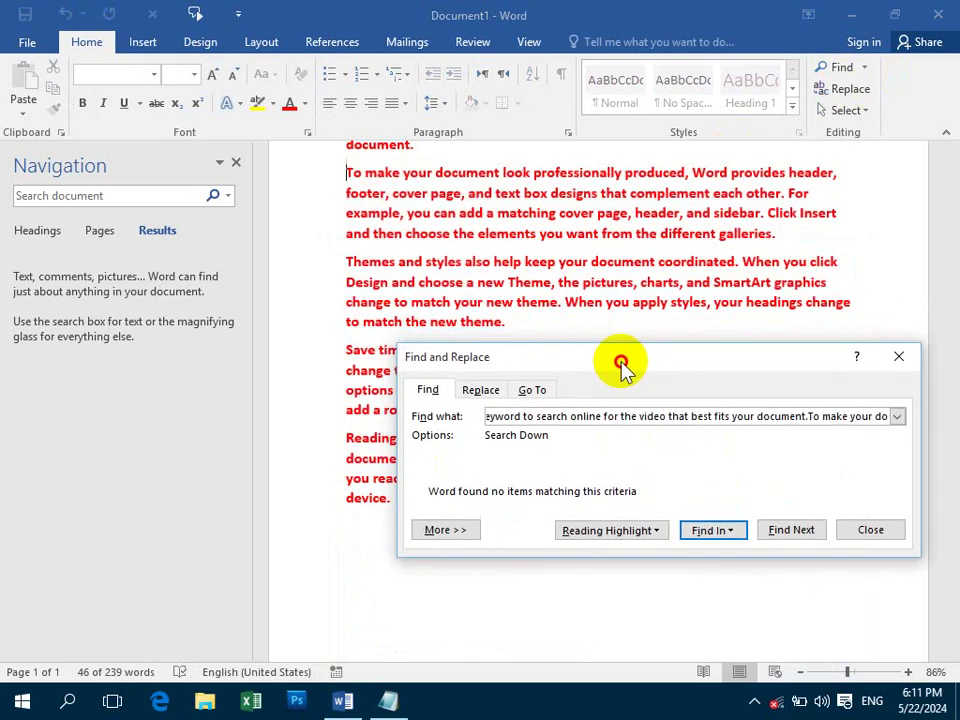
click(630, 421)
key(ctrl+a)
key(BackSpace)
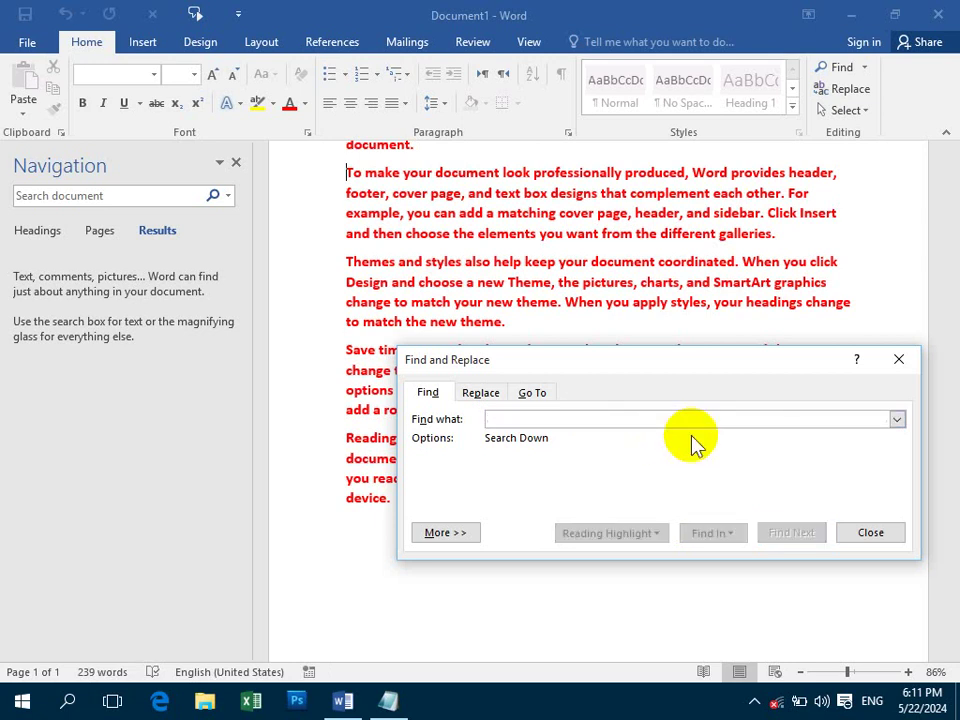
text(video)
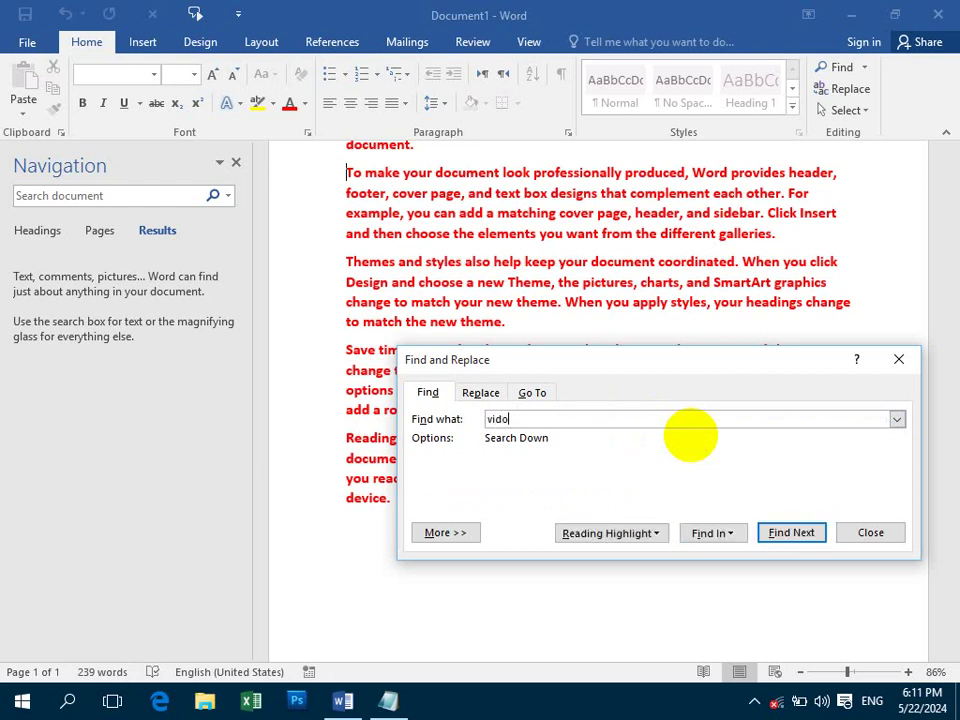
click(791, 532)
click(791, 532)
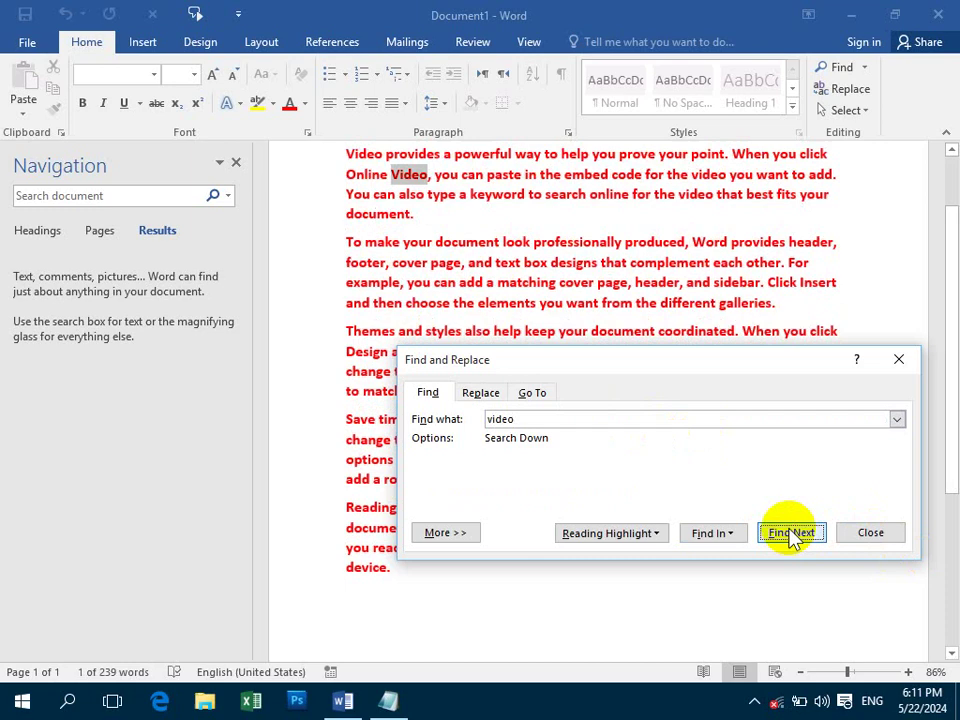
click(864, 534)
drag(344, 242, 763, 306)
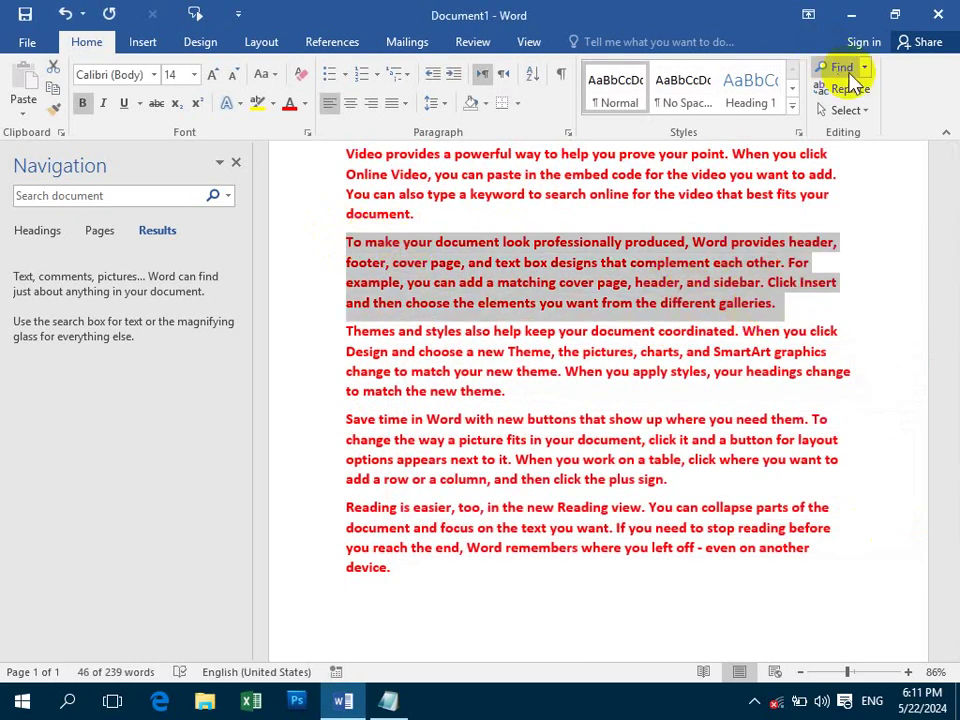
Step: Set Advanced Find to search the Current Selection, then reselect the second paragraph
click(865, 70)
click(860, 112)
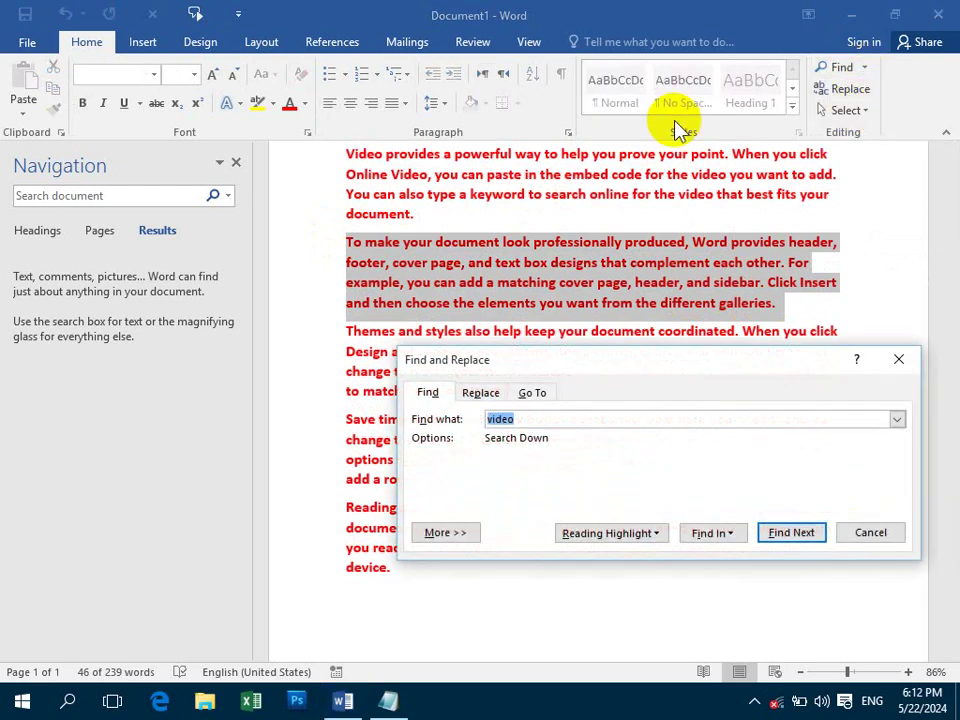
click(708, 538)
click(724, 555)
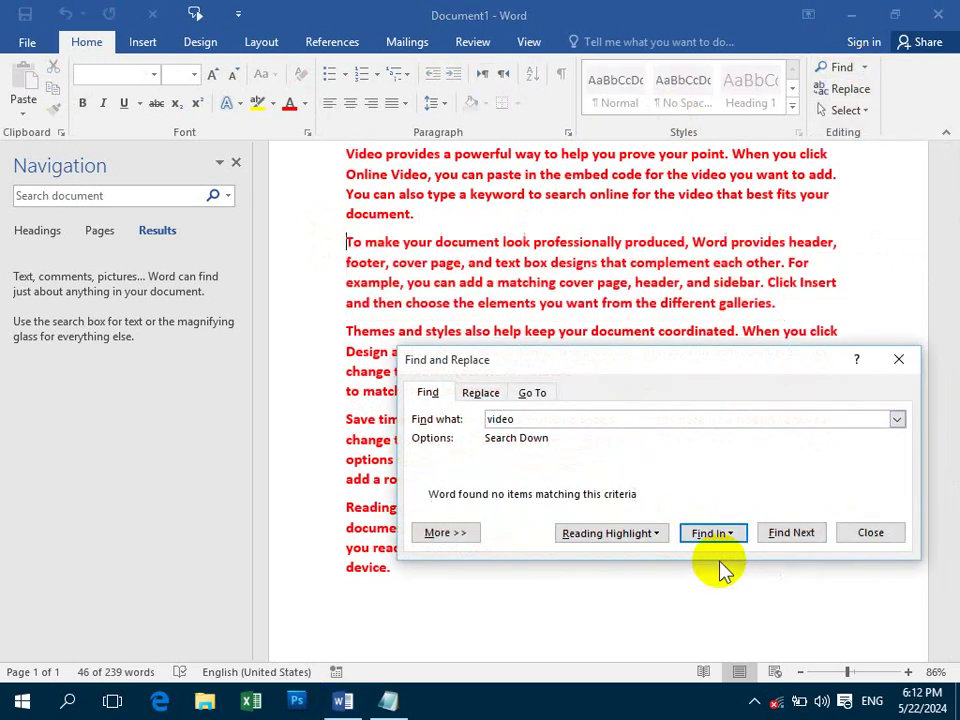
click(526, 420)
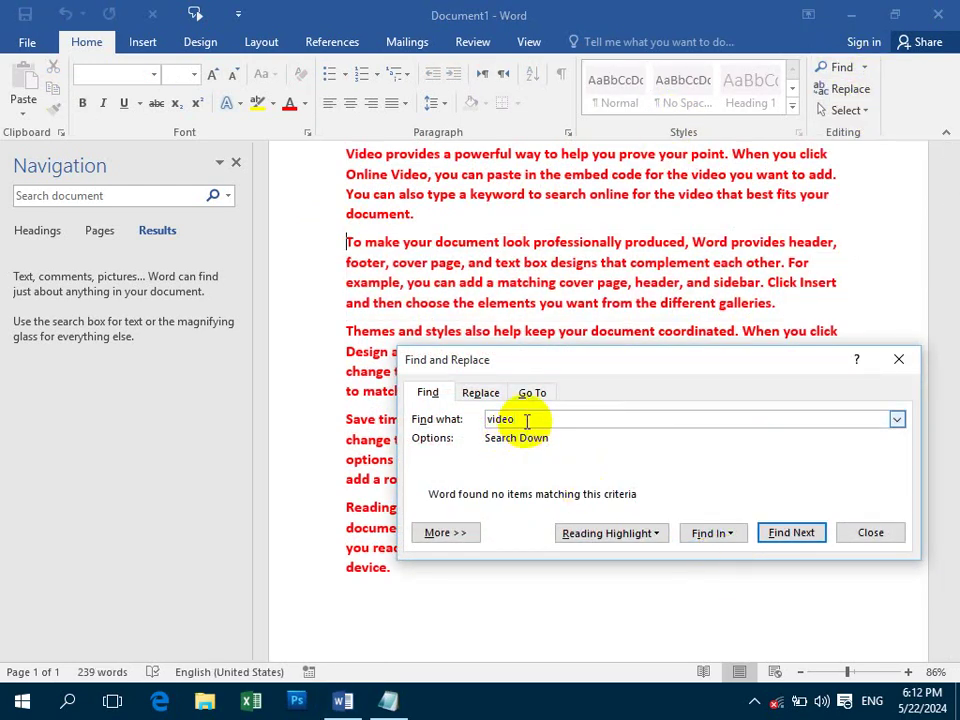
key(BackSpace)
key(BackSpace)
key(BackSpace)
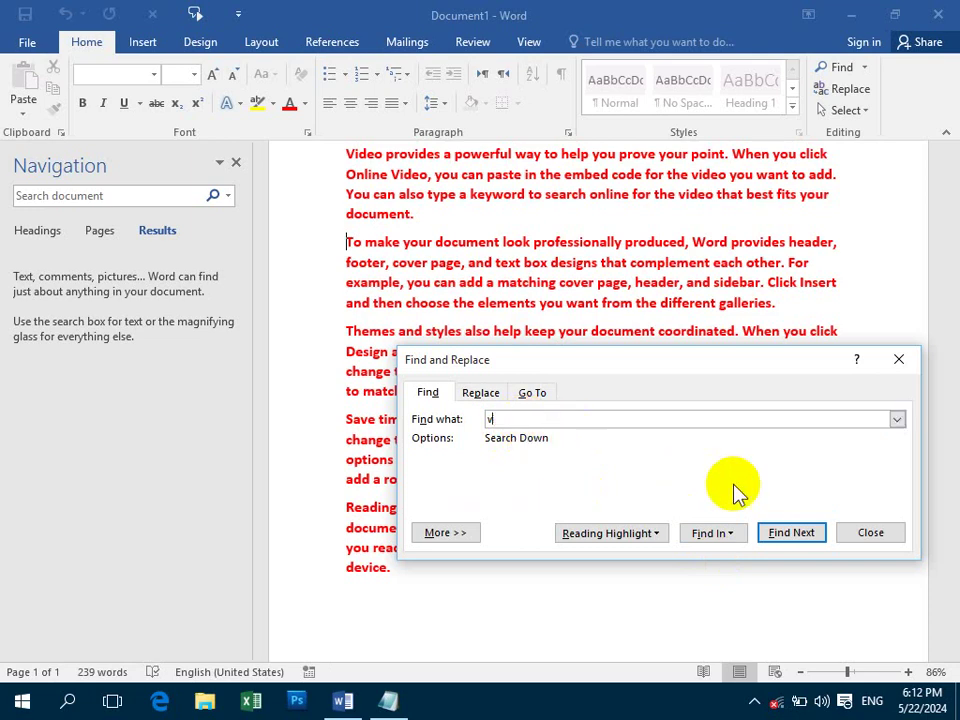
click(876, 536)
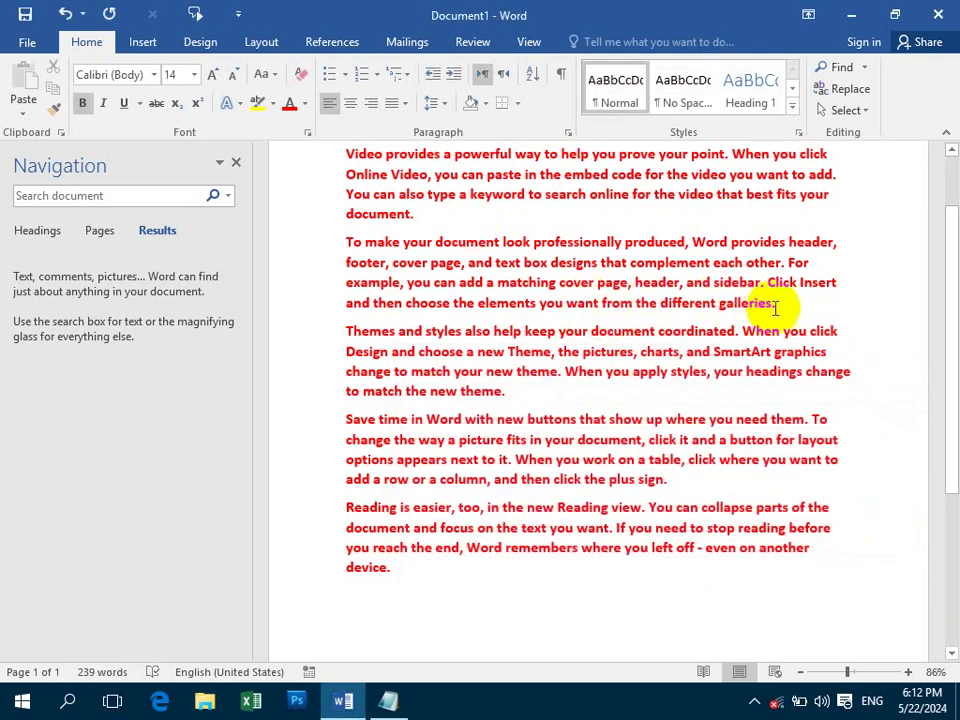
drag(776, 305, 307, 244)
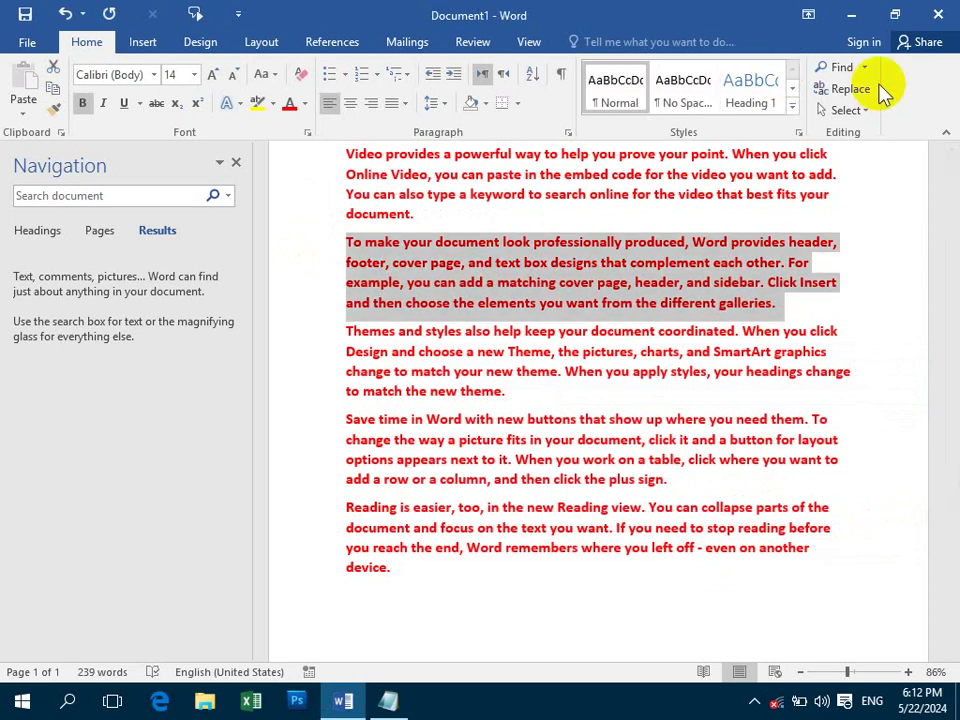
Step: Search only the second paragraph for video, find nothing, and enter word as the term
click(865, 67)
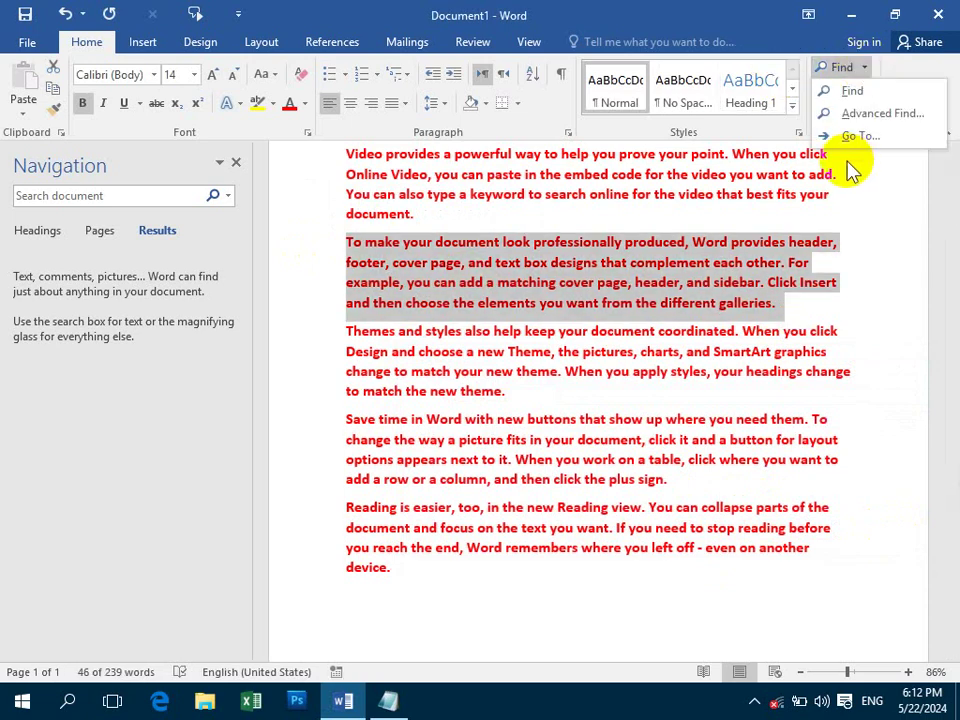
click(855, 111)
click(710, 532)
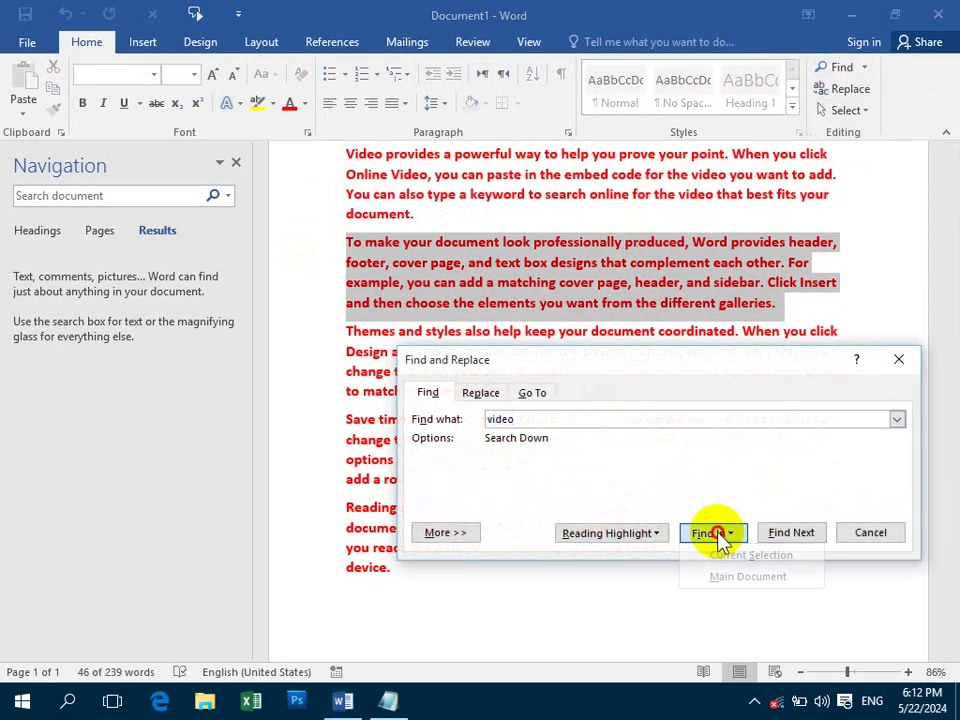
click(578, 421)
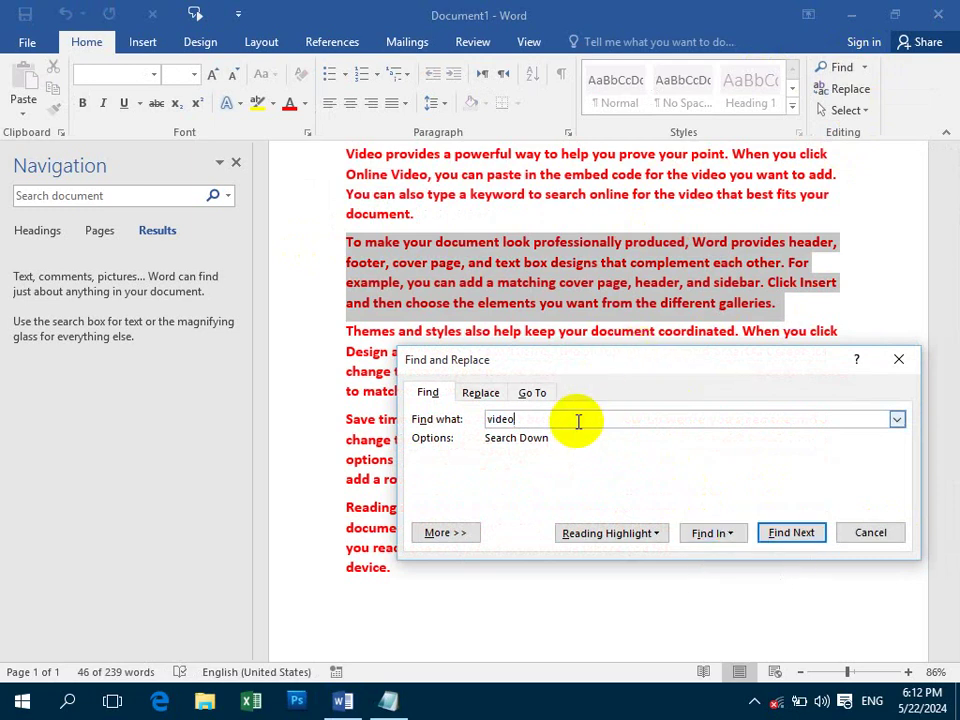
click(797, 538)
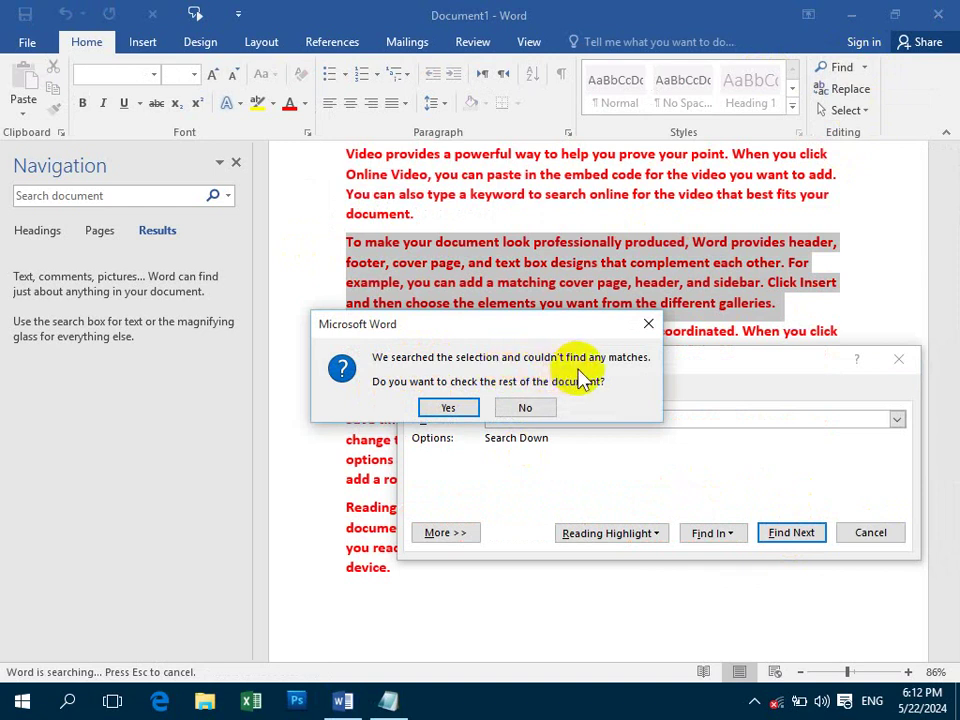
click(528, 418)
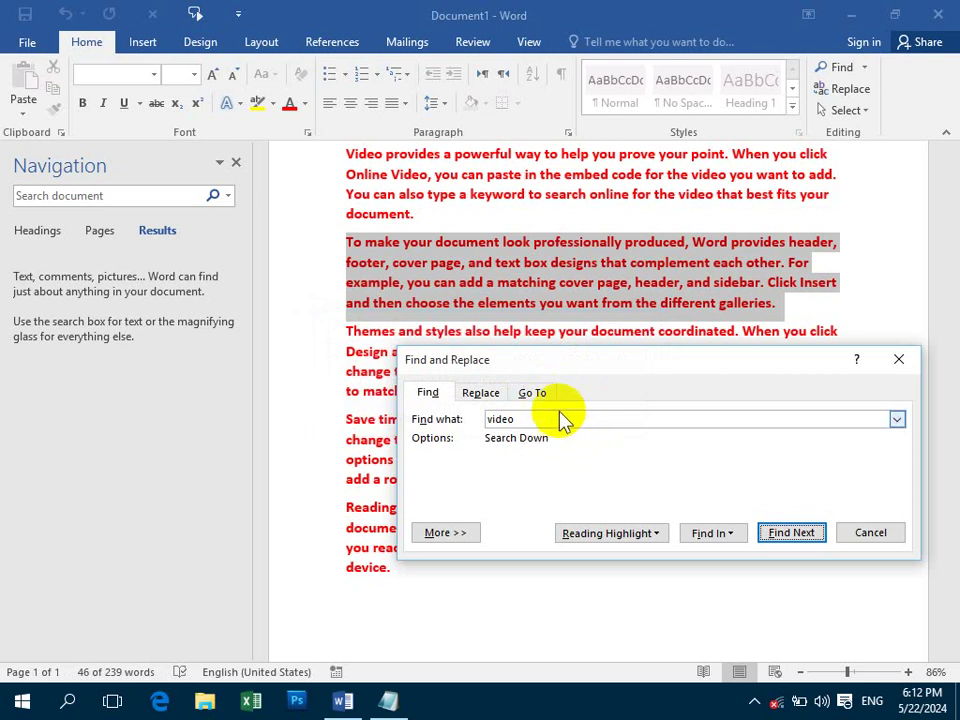
key(BackSpace)
key(BackSpace)
key(BackSpace)
text(wr)
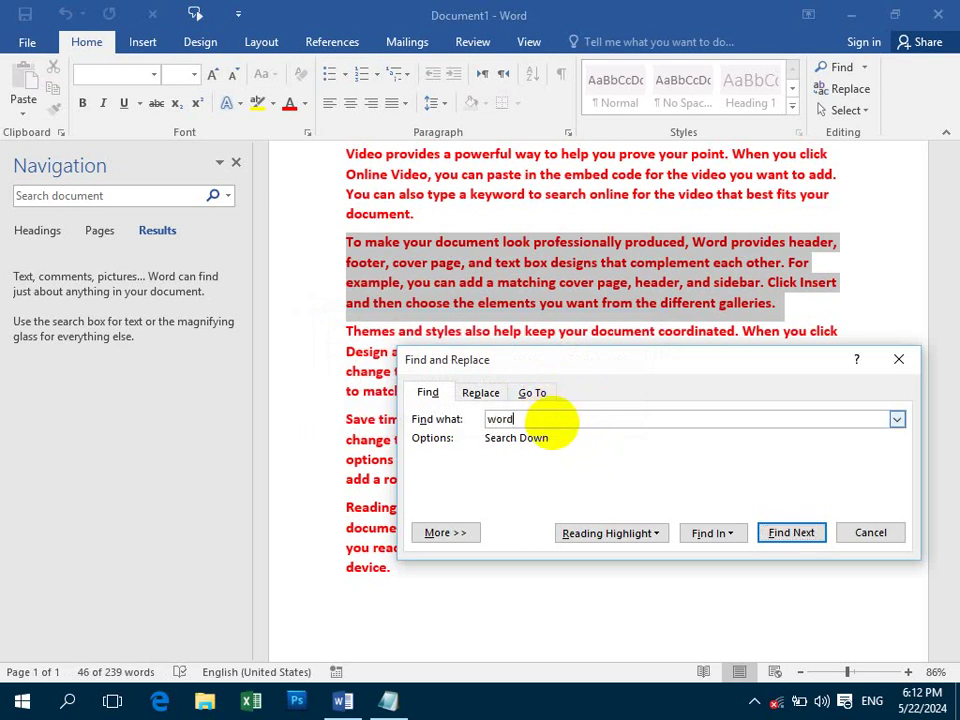
Step: Find word in the second paragraph, then widen the search to the main document
click(766, 528)
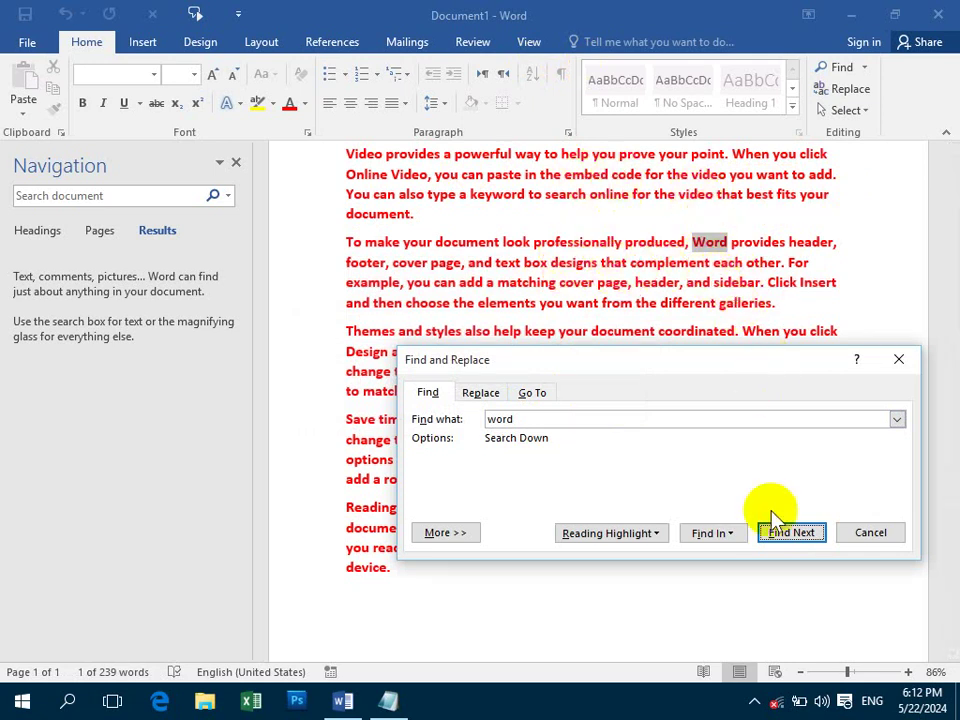
click(725, 532)
click(733, 578)
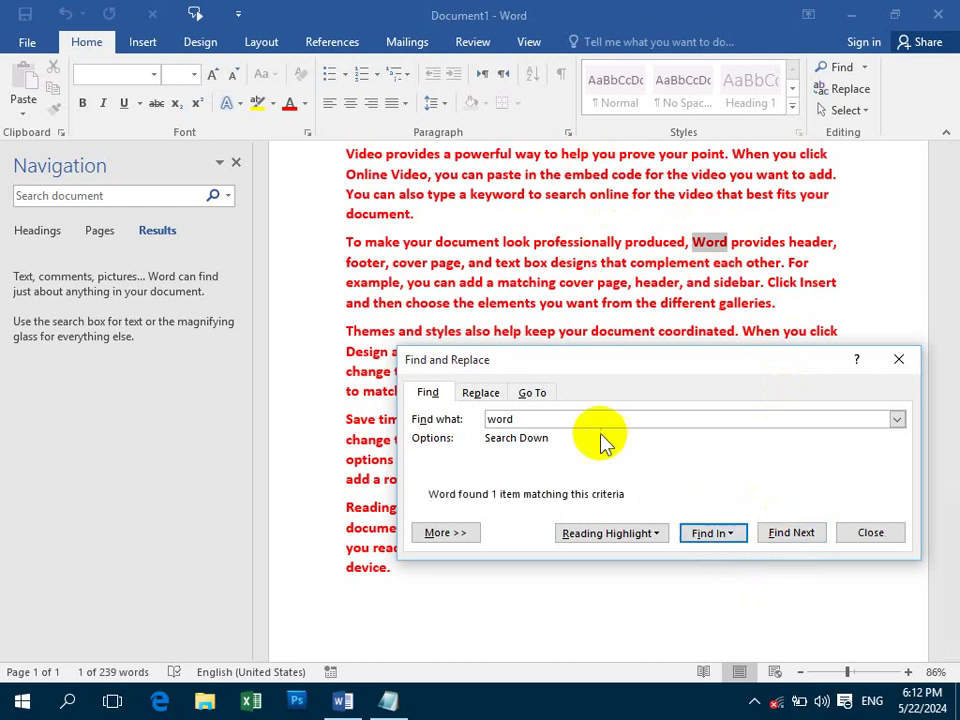
Step: Search the main document for video and reading-highlight all 4 matches in yellow
click(559, 421)
key(BackSpace)
key(BackSpace)
key(BackSpace)
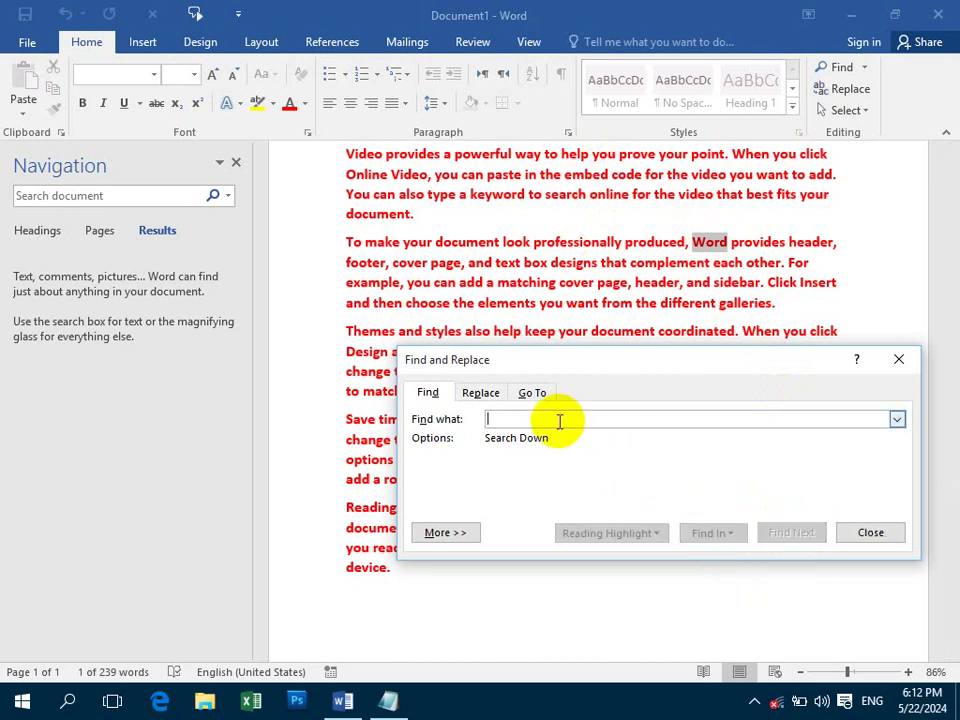
text(video)
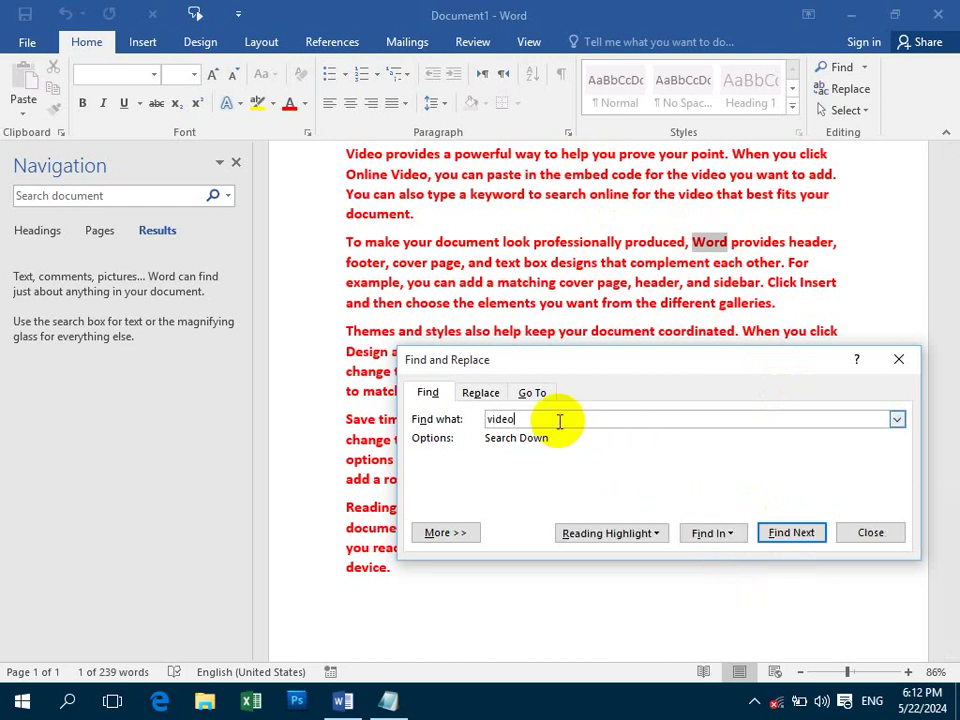
click(733, 535)
click(728, 575)
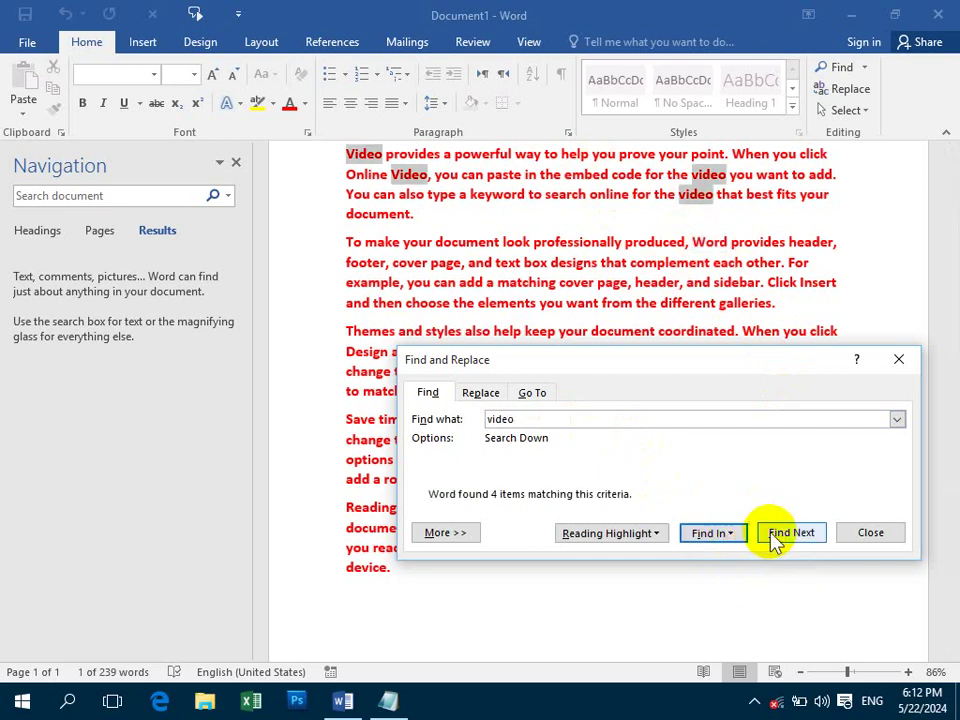
drag(607, 362, 582, 492)
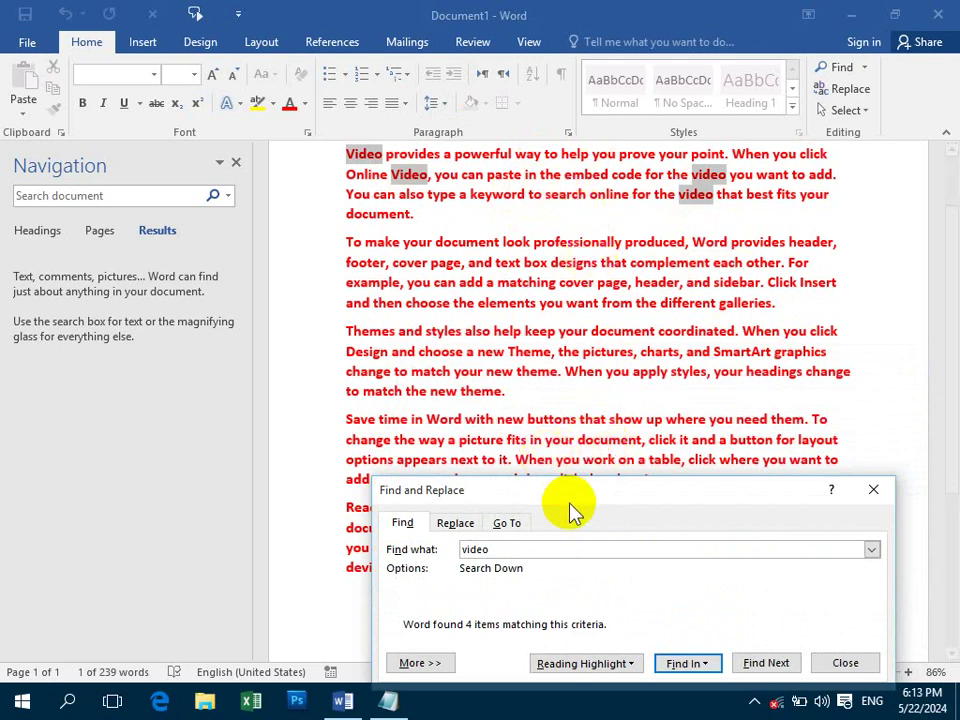
drag(570, 492, 613, 331)
click(645, 500)
click(666, 521)
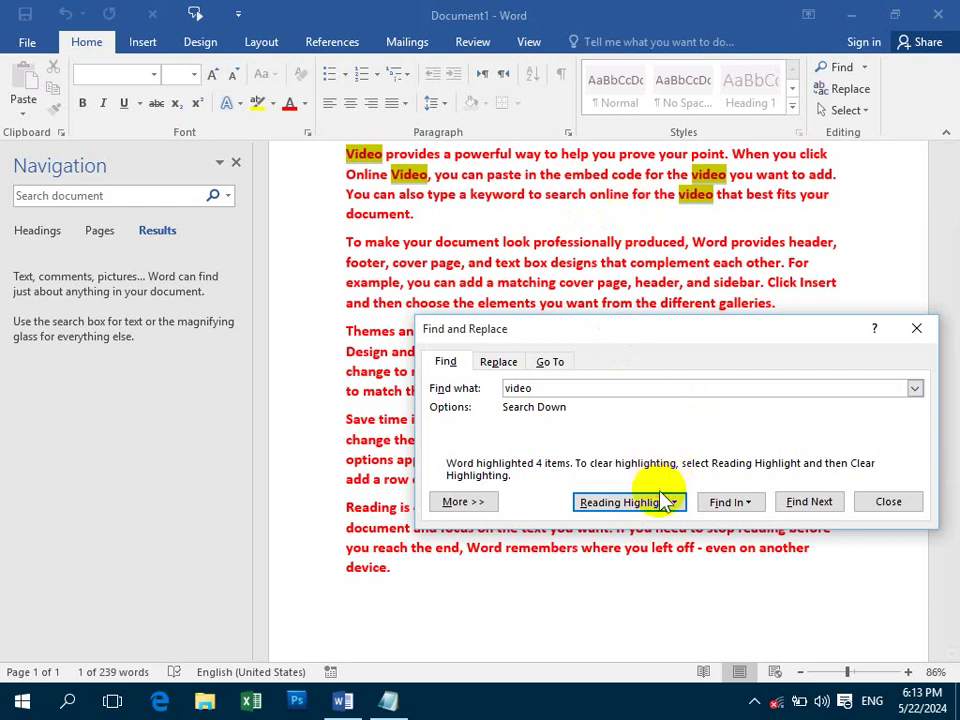
Step: Clear the yellow reading highlights and view the Replace and Go To tabs
click(668, 504)
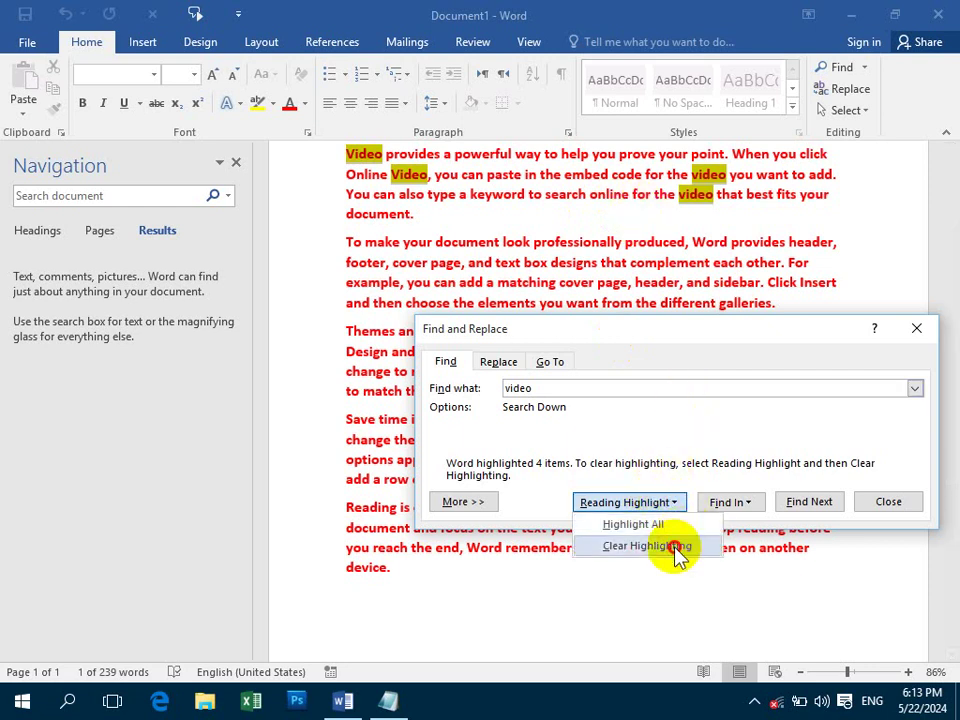
click(676, 548)
click(500, 365)
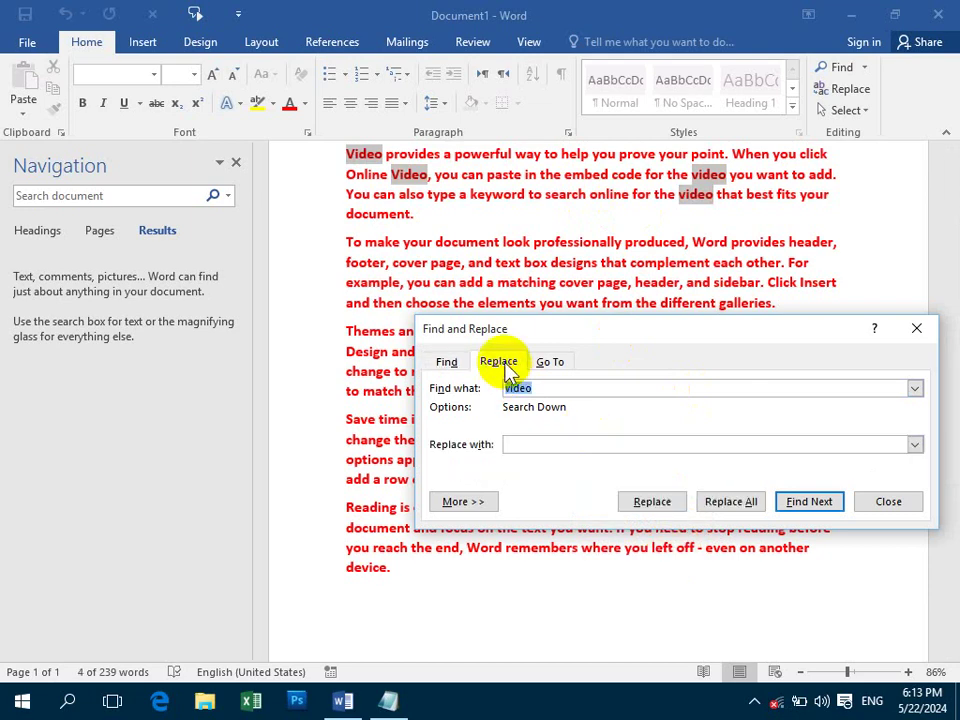
click(548, 363)
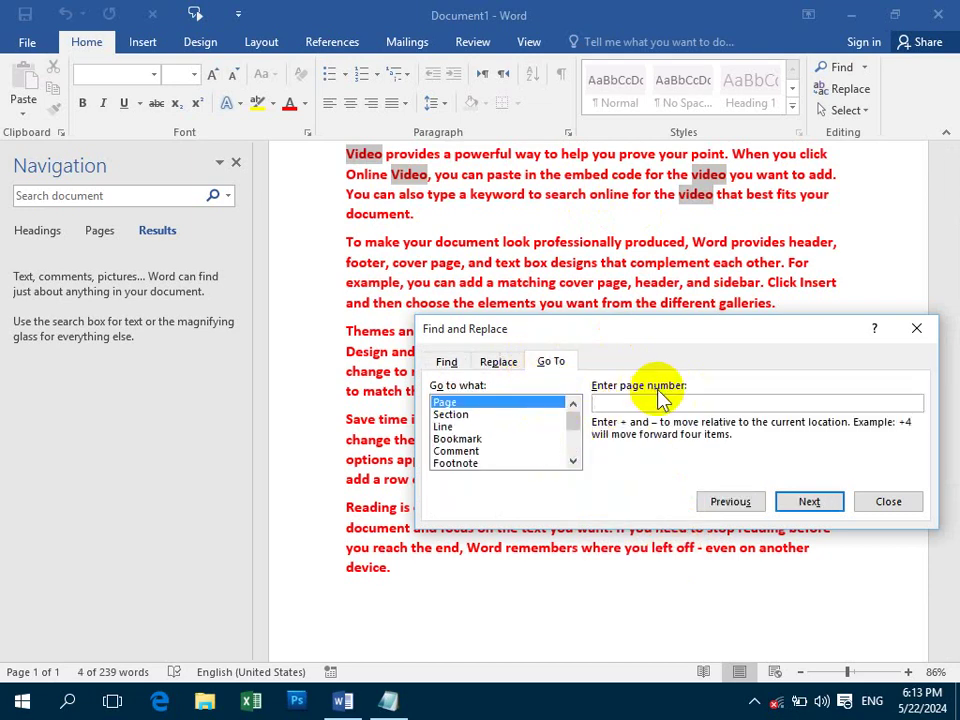
Step: Close Find and Replace and delete all the document text
click(889, 502)
key(ctrl+a)
key(Delete)
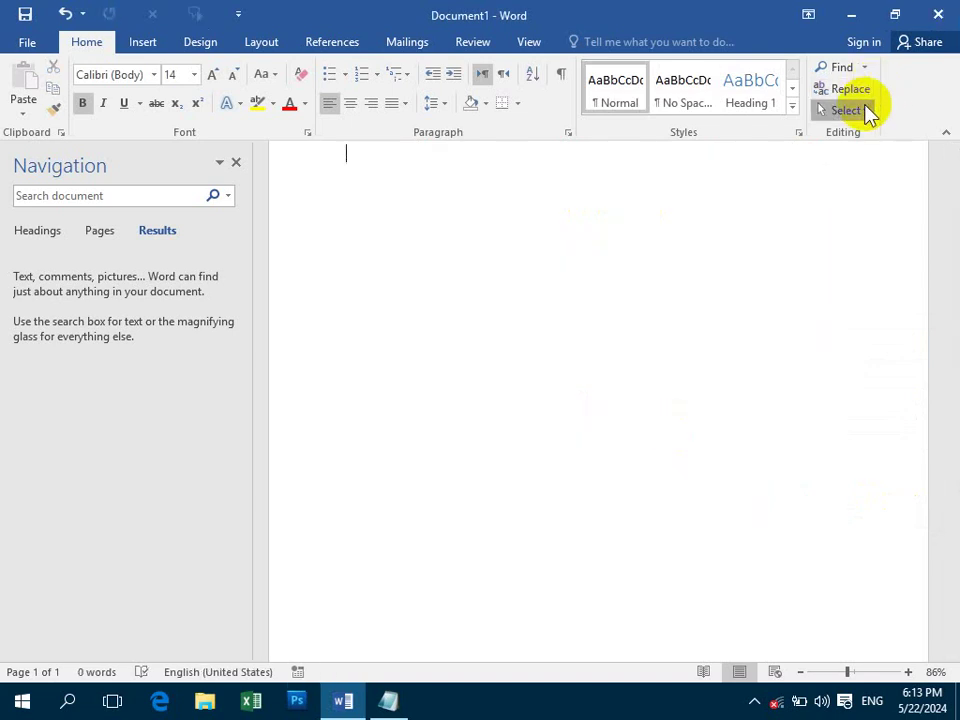
Step: Generate five red sample paragraphs on the empty page with =rand()
click(866, 111)
click(571, 198)
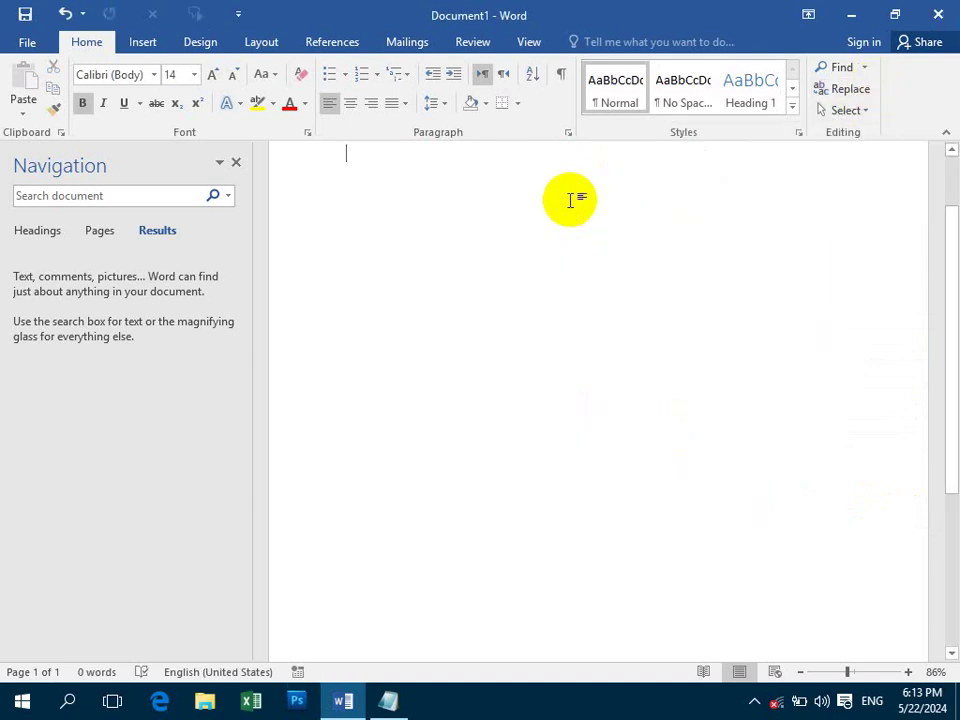
text(=ran)
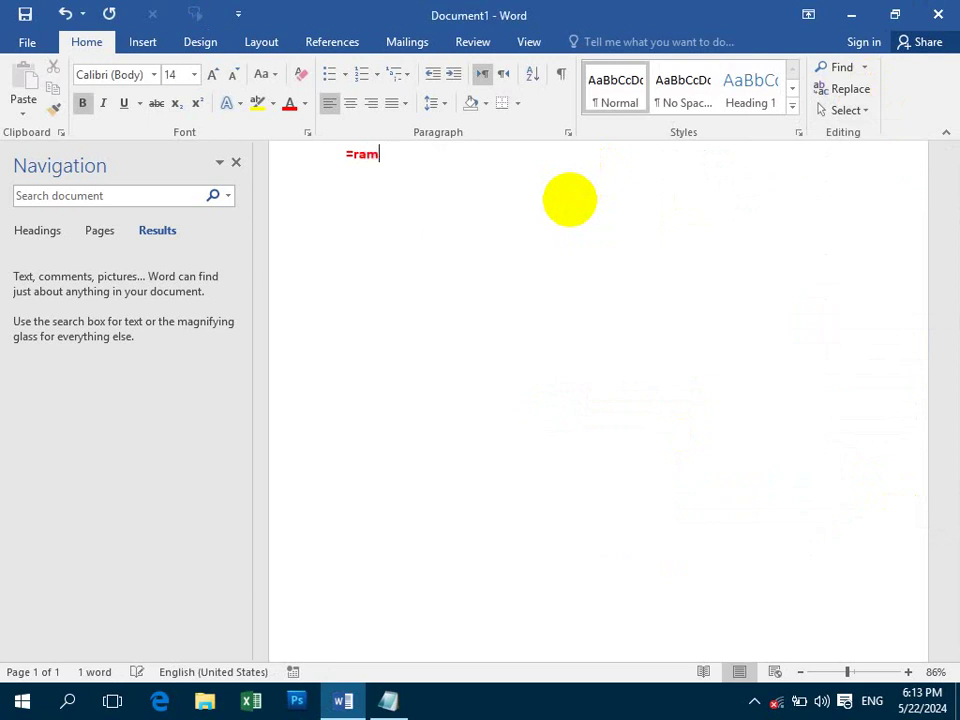
text())
key(Return)
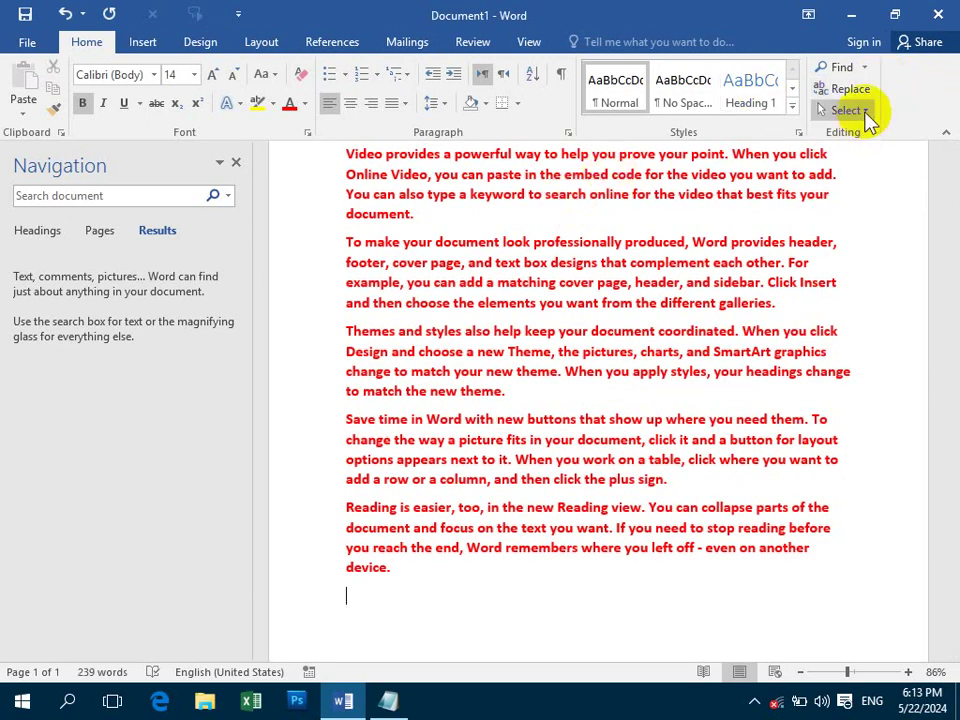
Step: Select all 239 words via Home > Select > Select All, then briefly view the Notepad notes
click(866, 111)
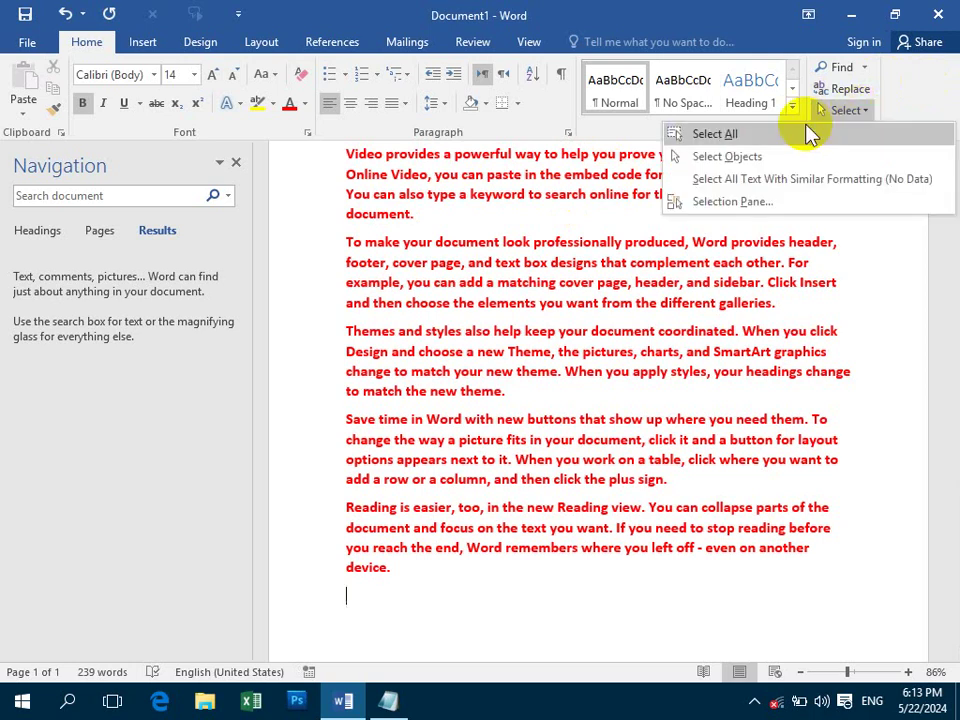
click(758, 135)
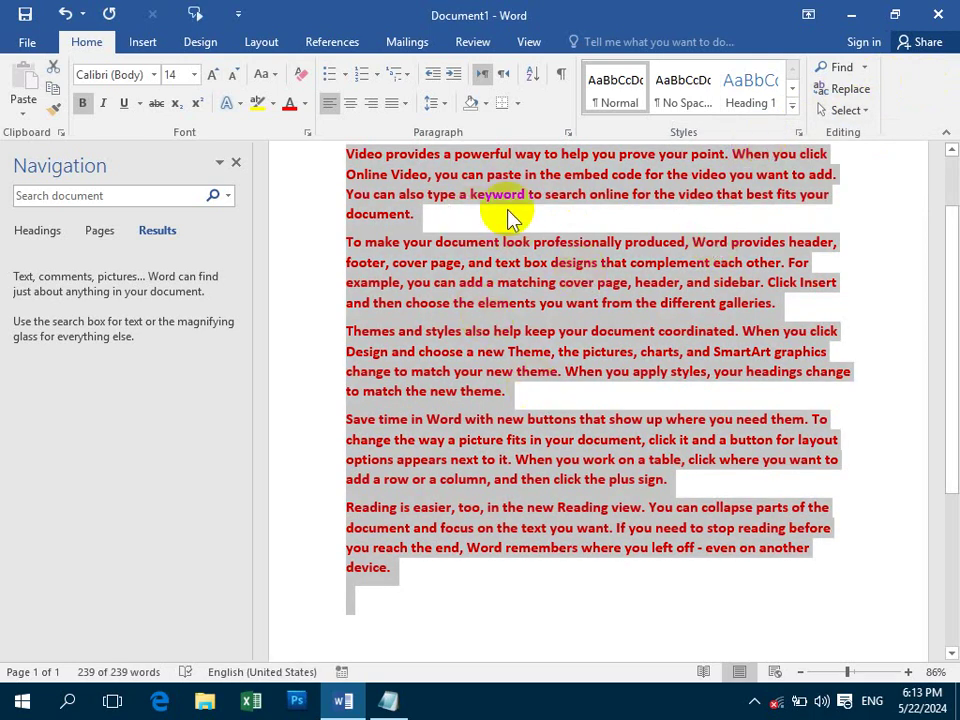
click(850, 110)
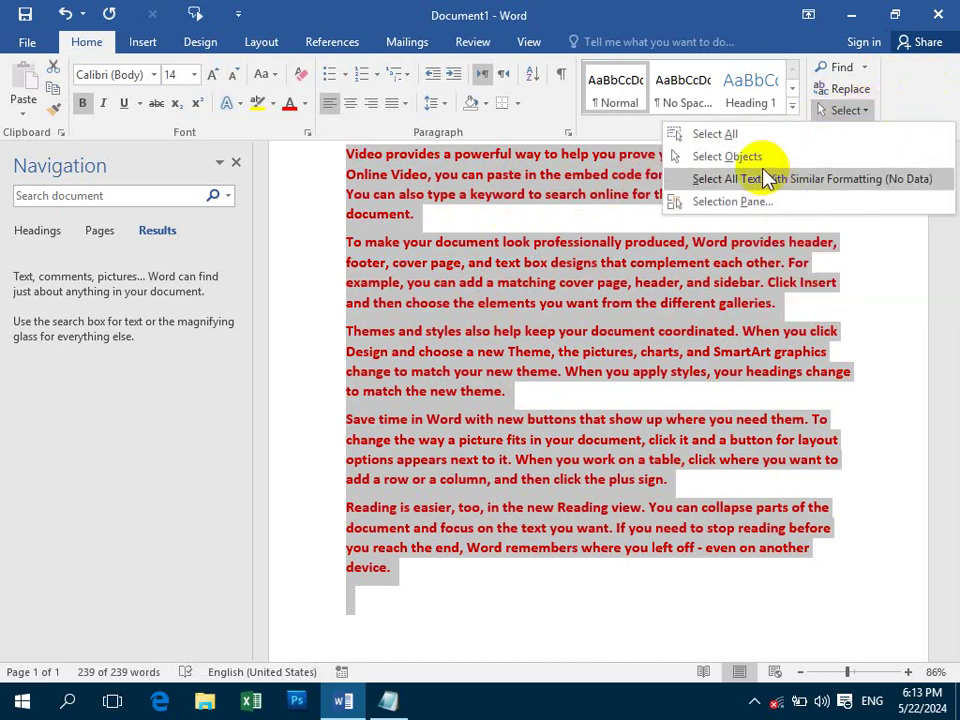
click(388, 700)
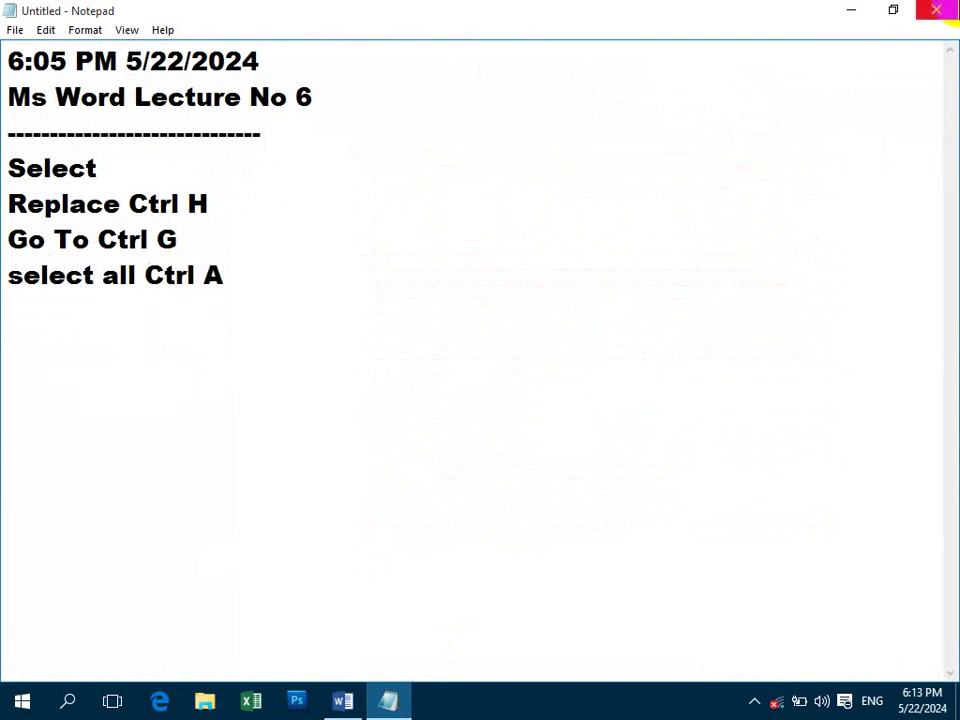
click(851, 10)
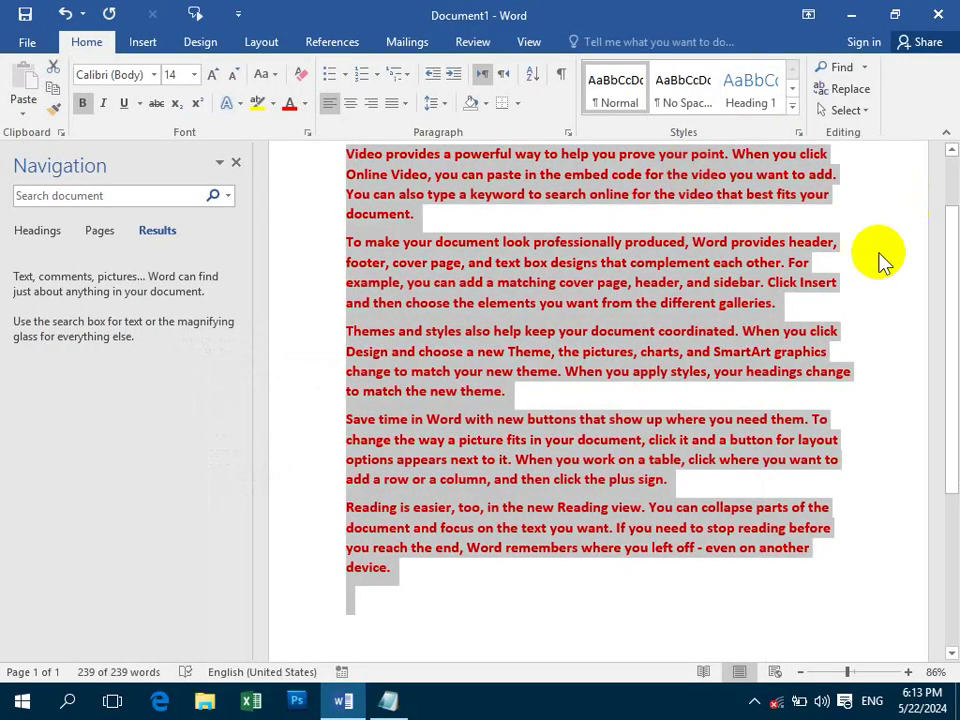
Step: Try Select Objects, which finds no drawings, then click after the first paragraph
click(845, 111)
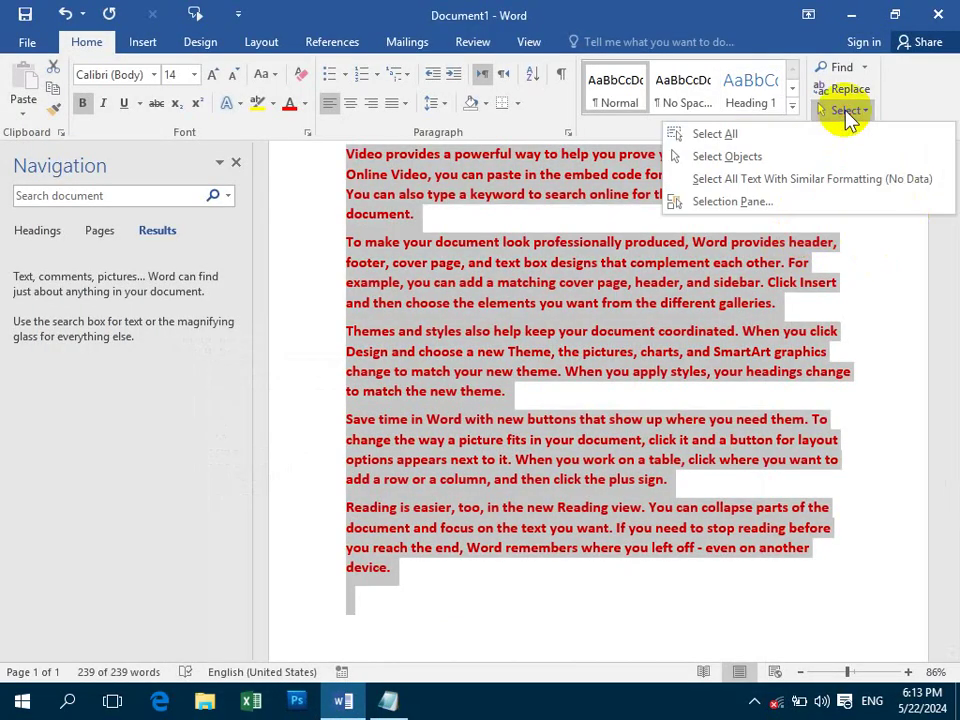
click(727, 157)
click(583, 214)
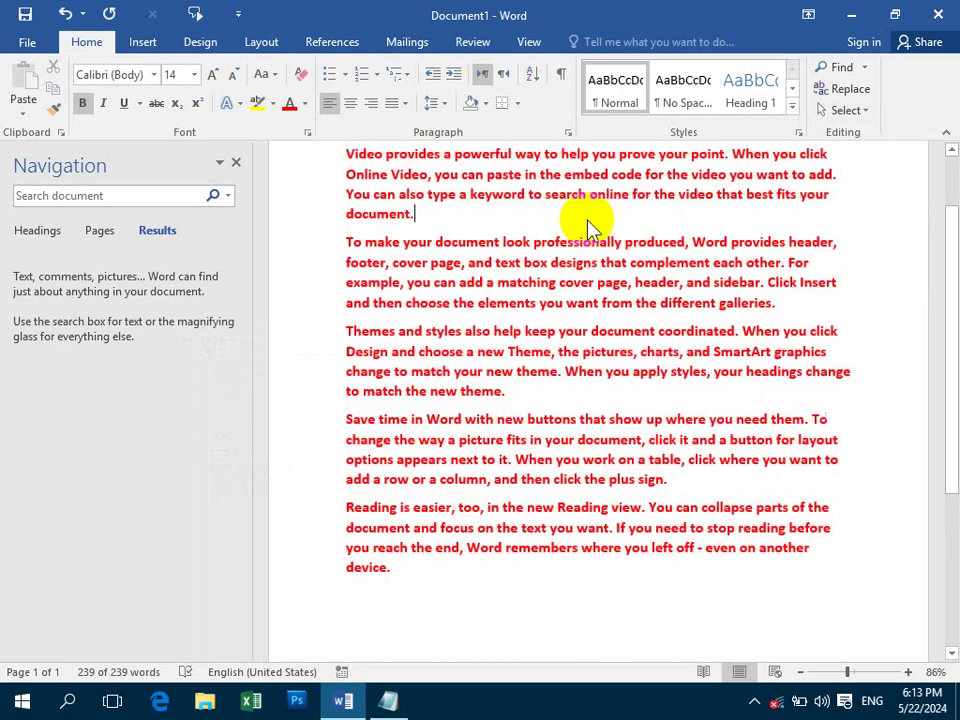
drag(944, 193, 947, 155)
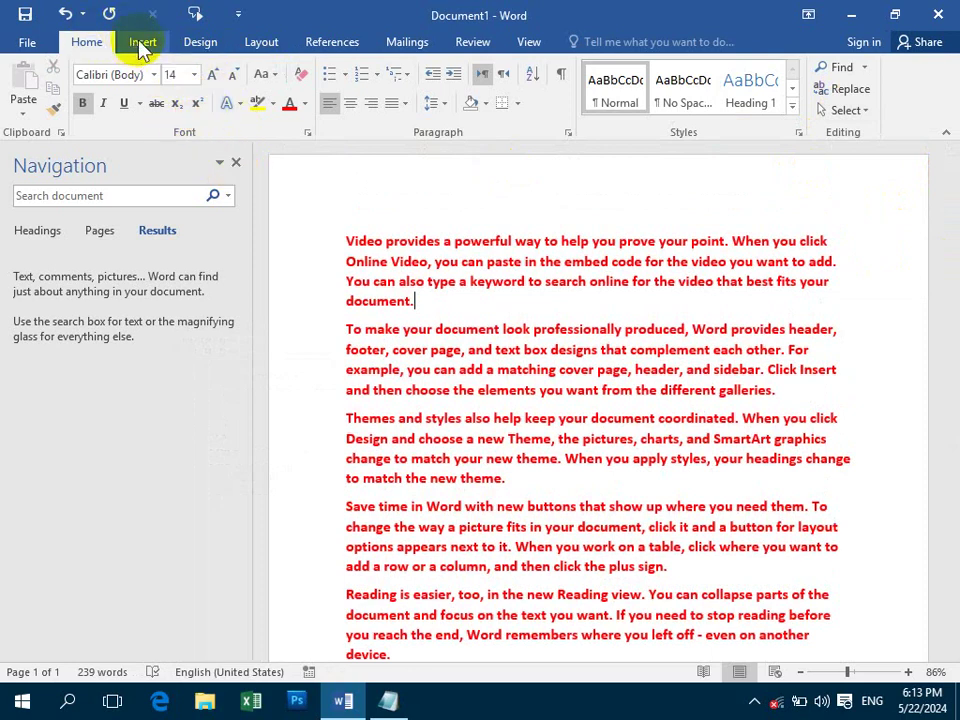
Step: Draw a blue oval over the upper sample paragraphs
click(340, 10)
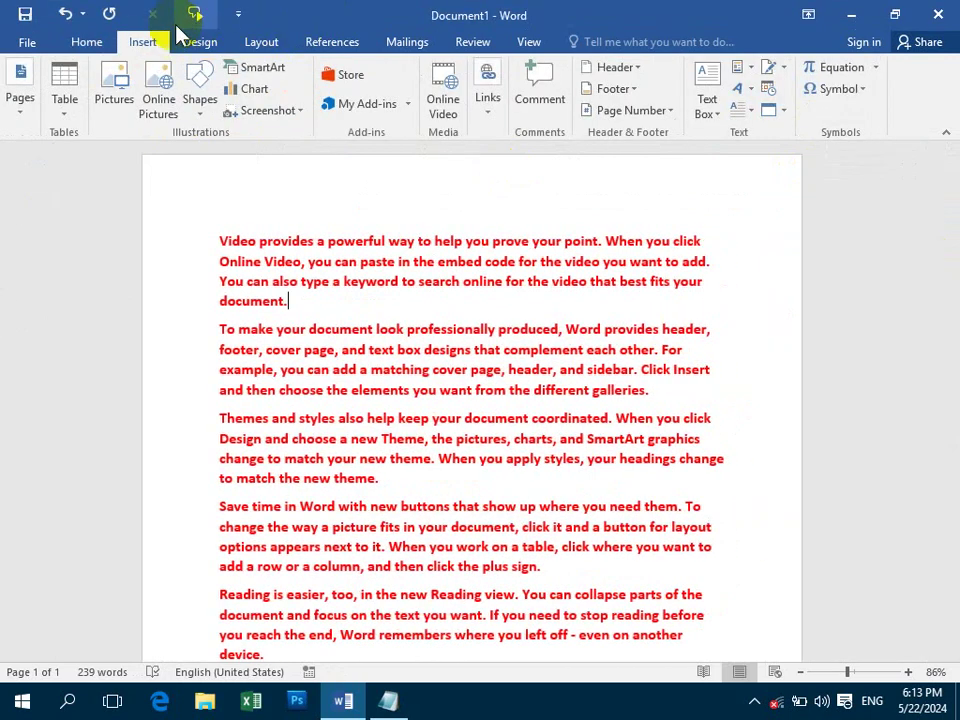
click(200, 110)
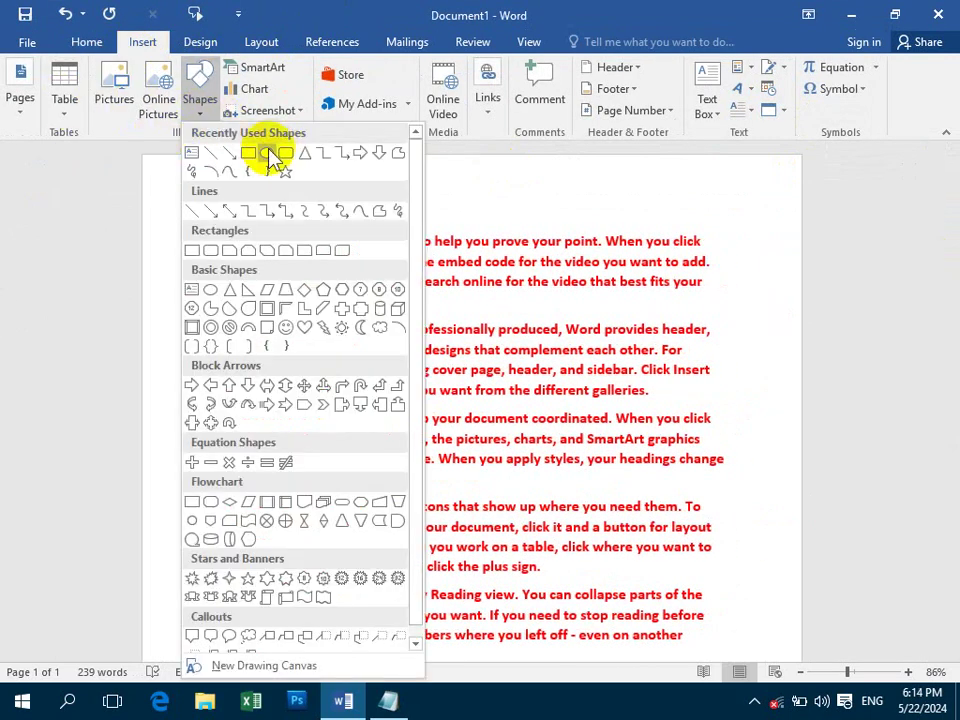
click(268, 155)
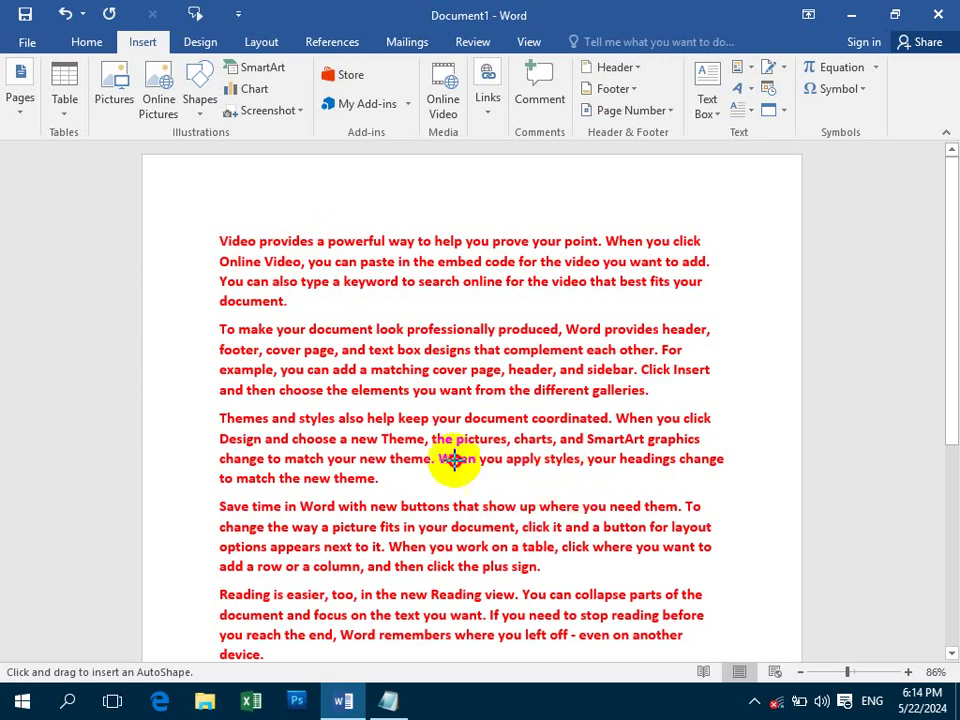
drag(450, 459, 257, 247)
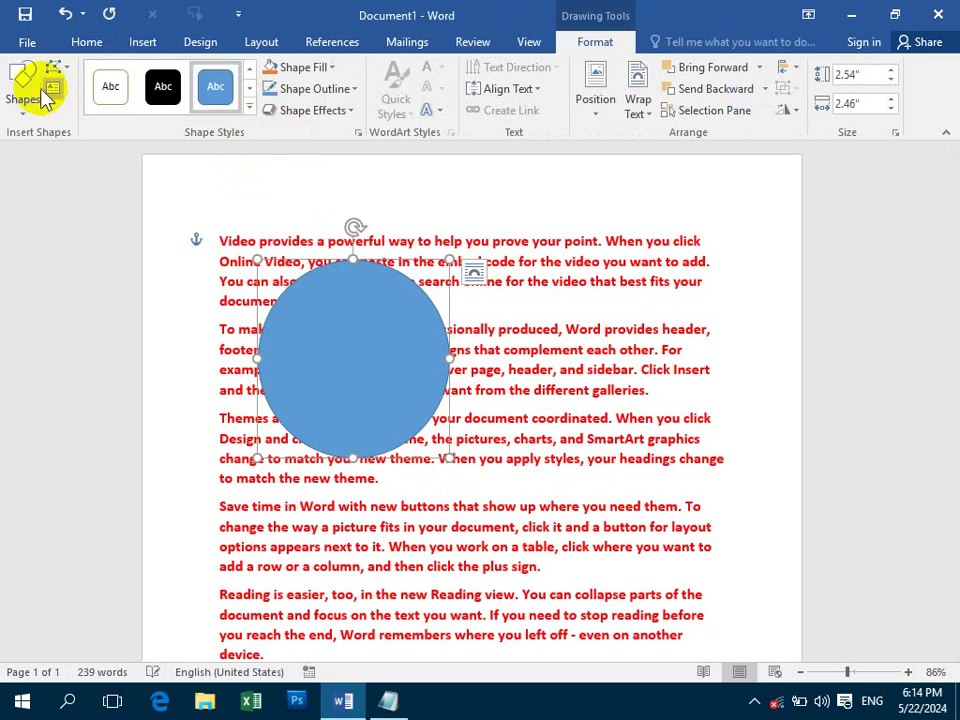
Step: Draw a rounded rectangle right of the circle and nudge it slightly up-left
click(28, 100)
click(107, 148)
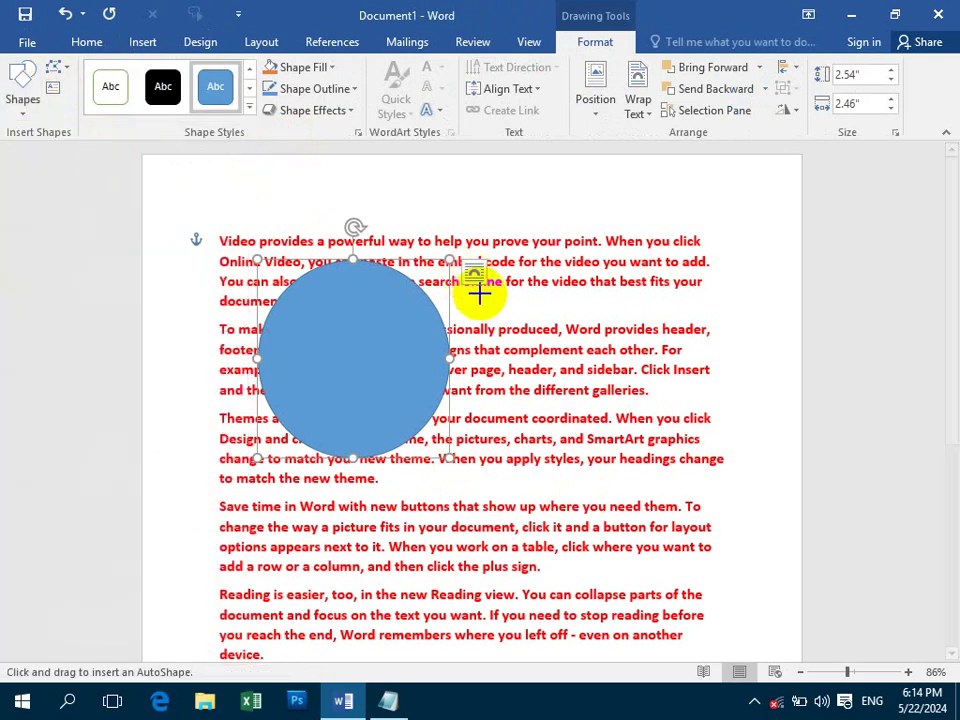
drag(516, 289, 740, 462)
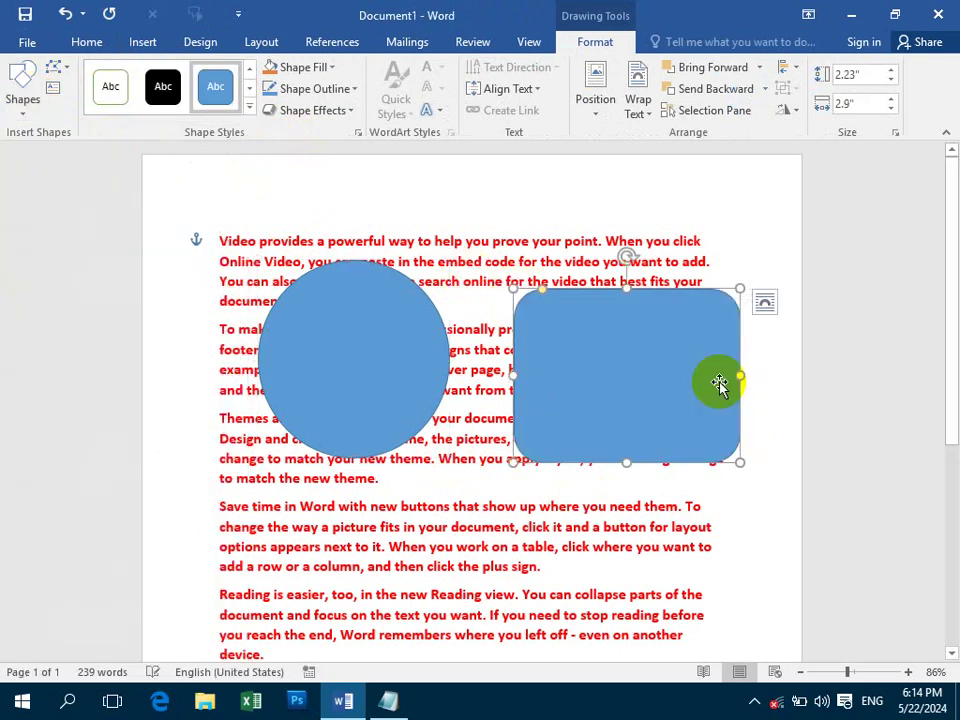
drag(697, 372, 682, 347)
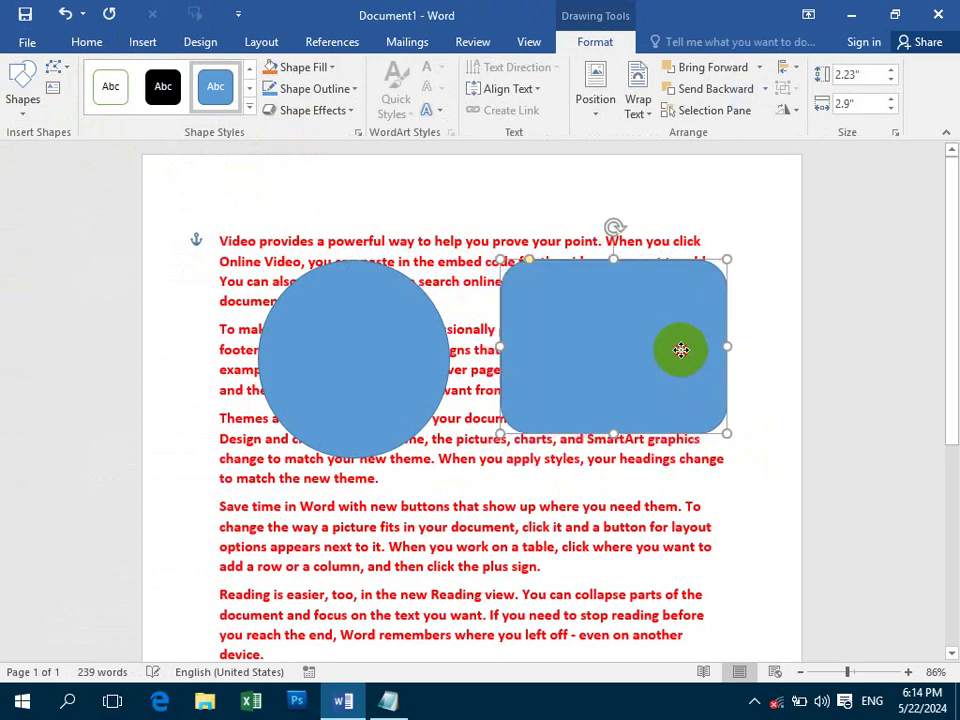
click(870, 255)
Step: Marquee-select the circle and rounded rectangle with Select Objects and drag them up-left
click(848, 110)
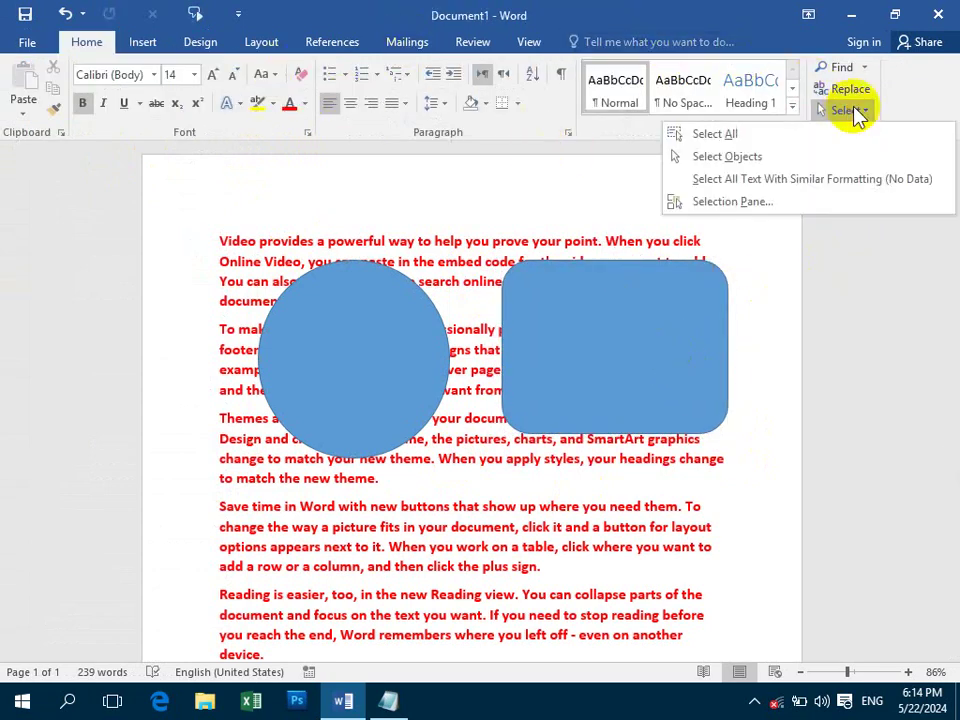
click(834, 158)
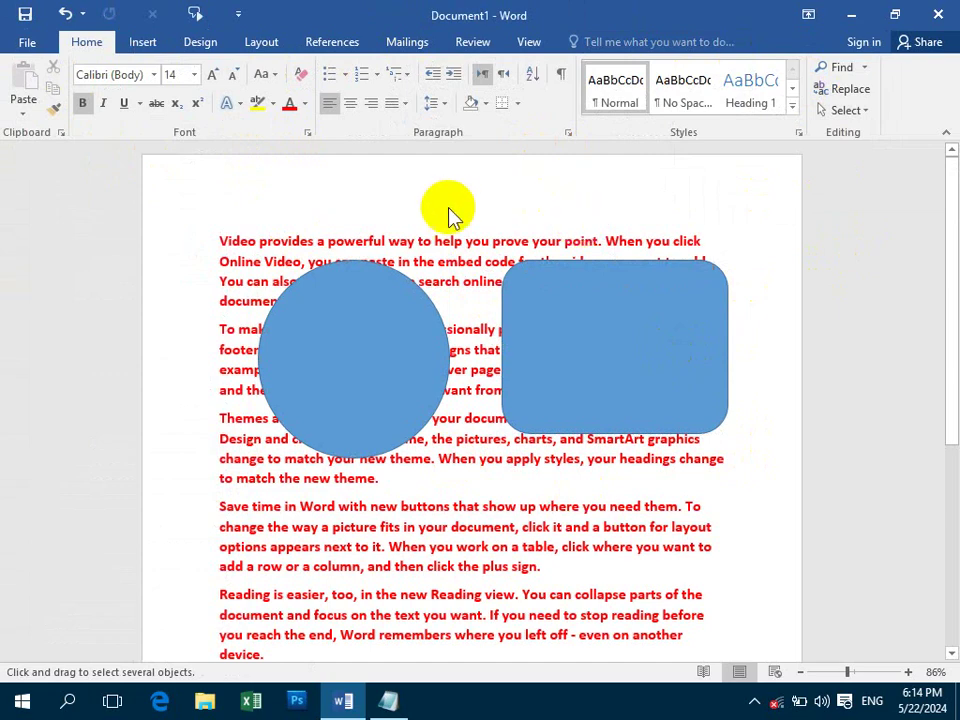
drag(200, 198, 776, 671)
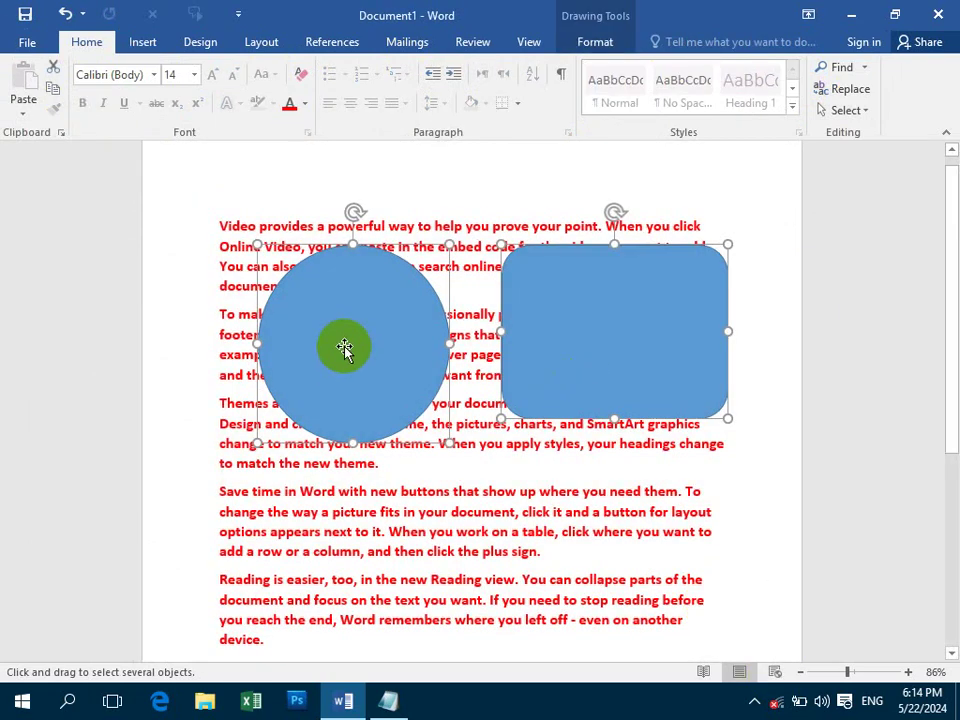
drag(343, 347, 319, 316)
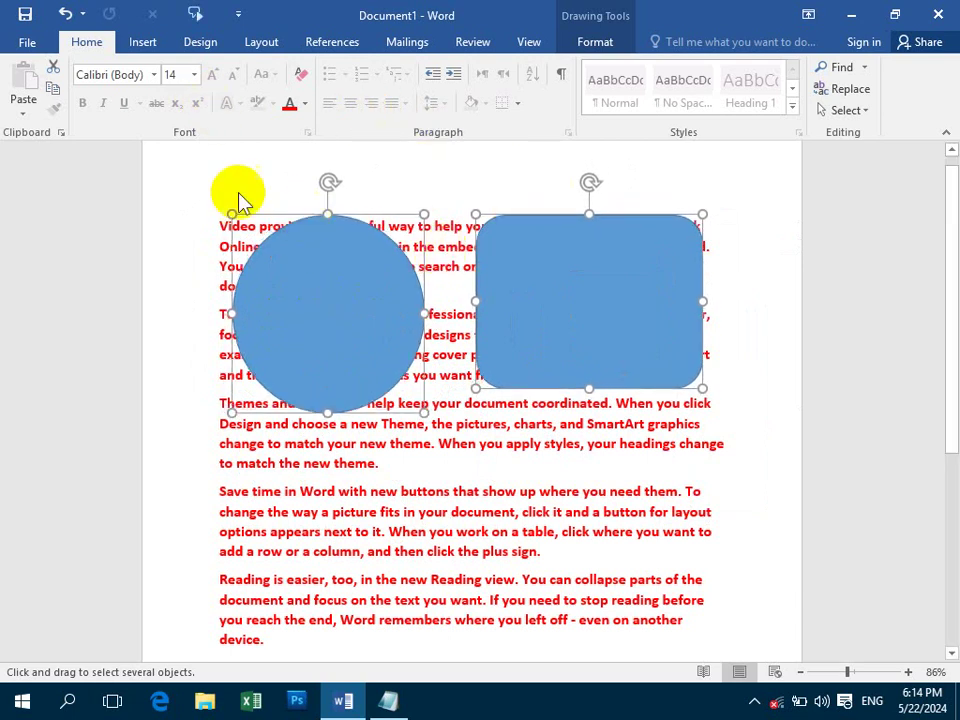
click(591, 324)
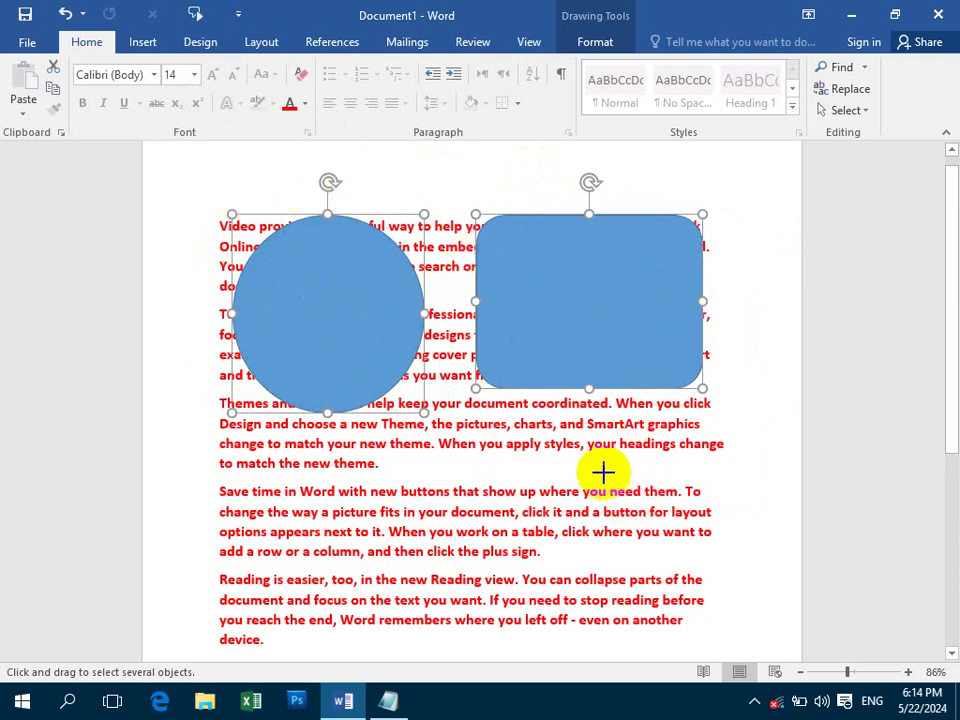
Step: Ctrl-select both the rounded rectangle and circle and drag them down-left together
click(848, 112)
click(828, 133)
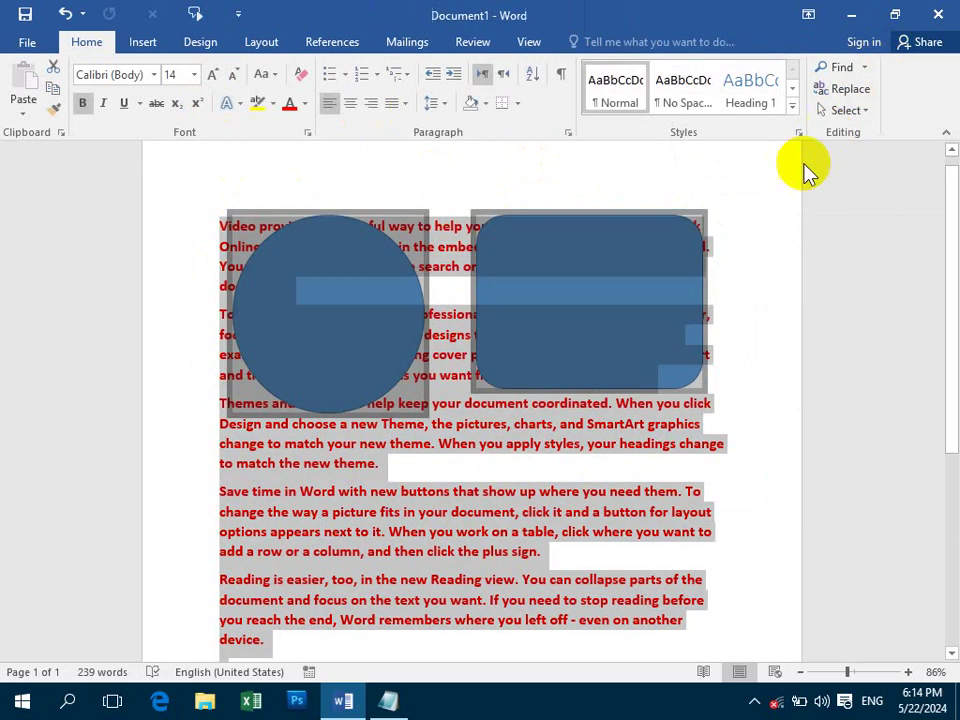
click(816, 245)
click(686, 246)
click(729, 245)
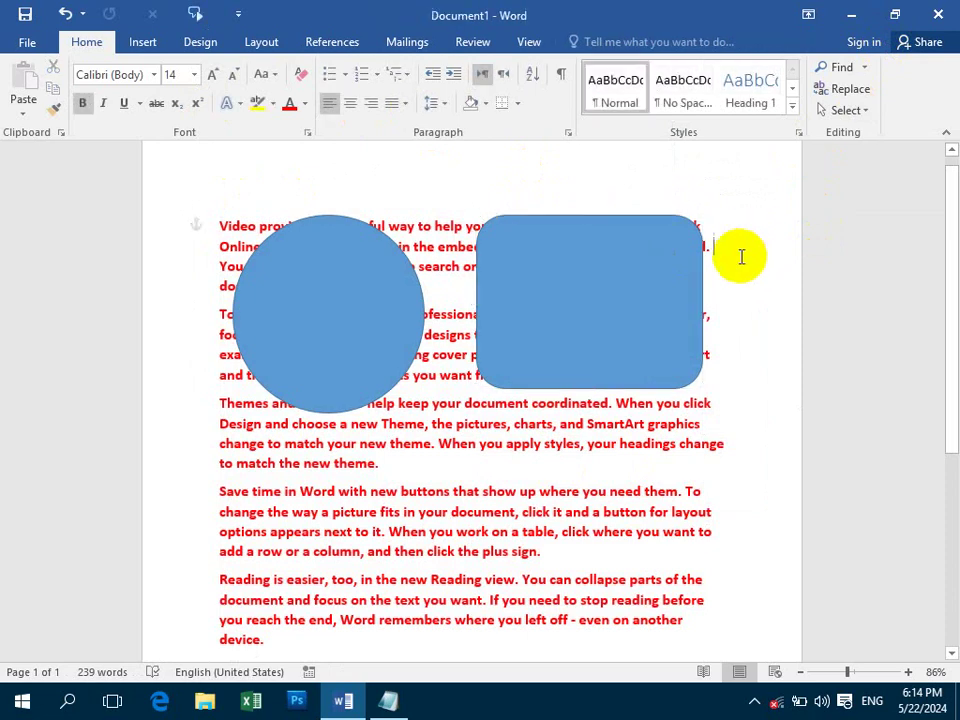
click(535, 276)
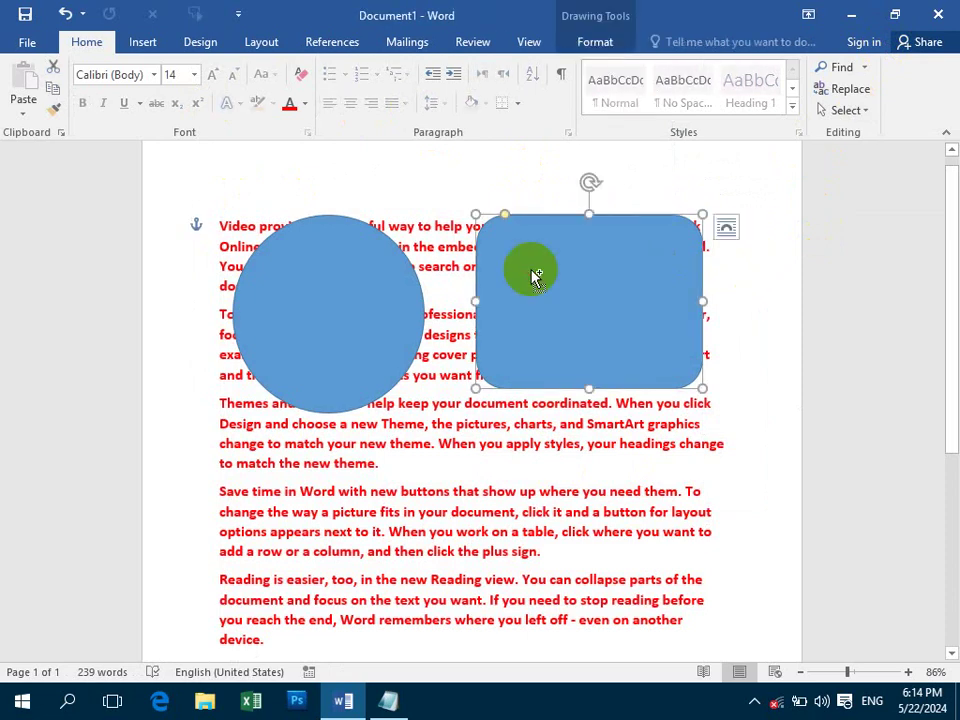
shift+click(360, 300)
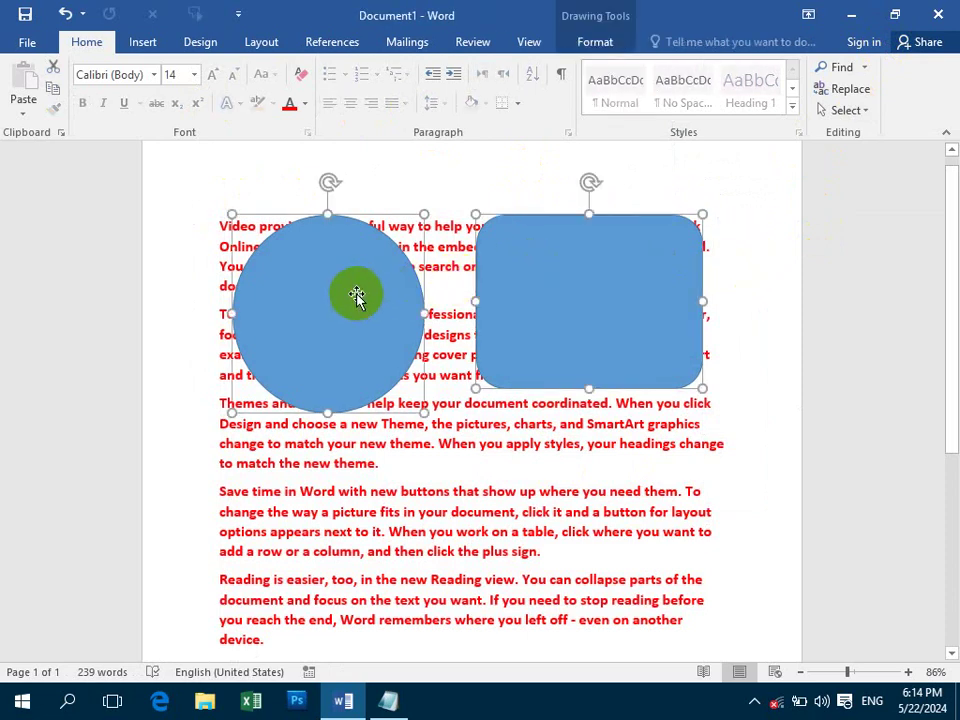
drag(357, 296, 329, 321)
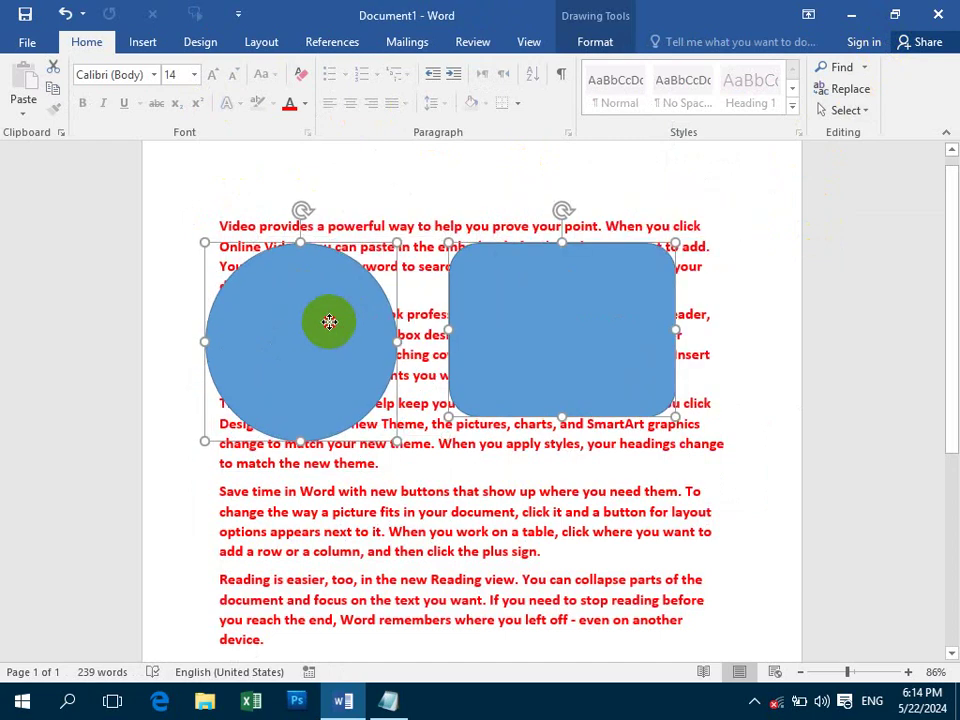
Step: Delete the rounded rectangle and circle, then select the 'To make your document' paragraph
click(697, 212)
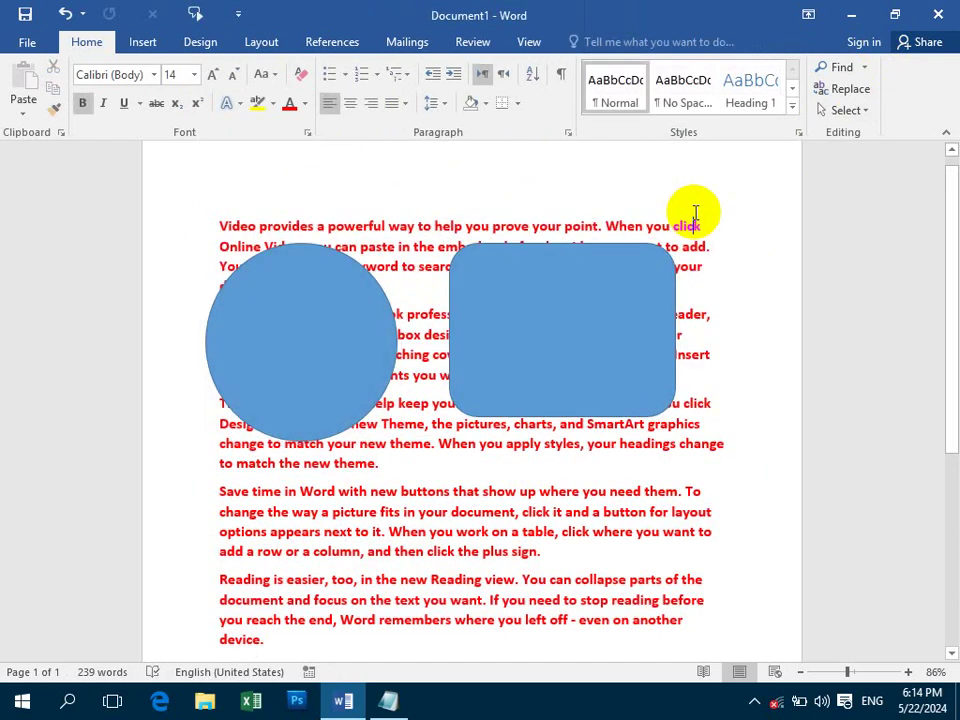
click(862, 110)
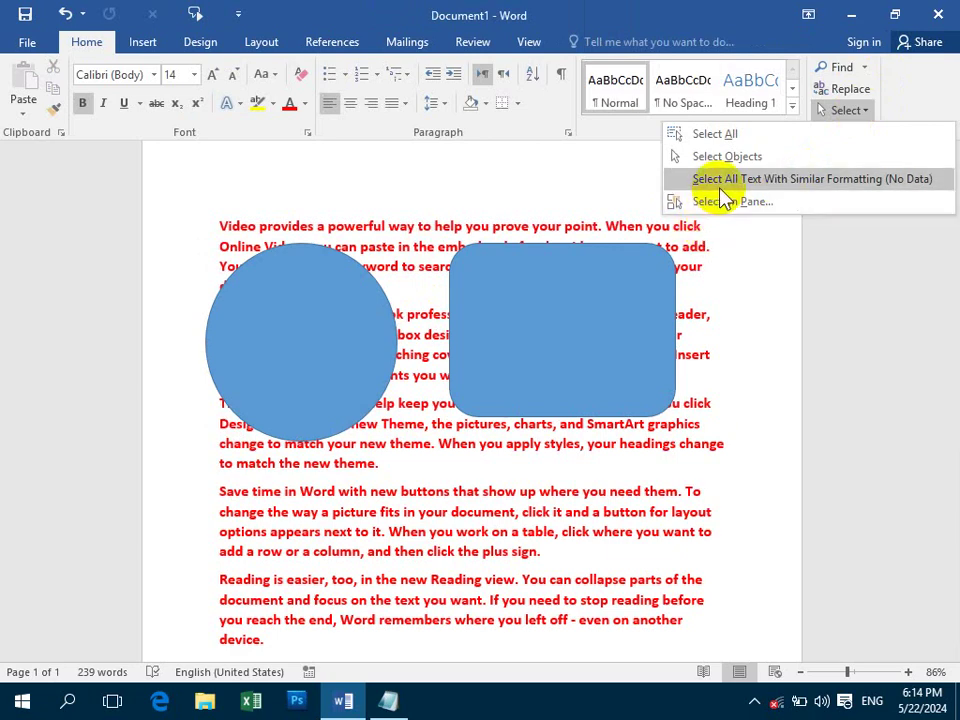
click(568, 268)
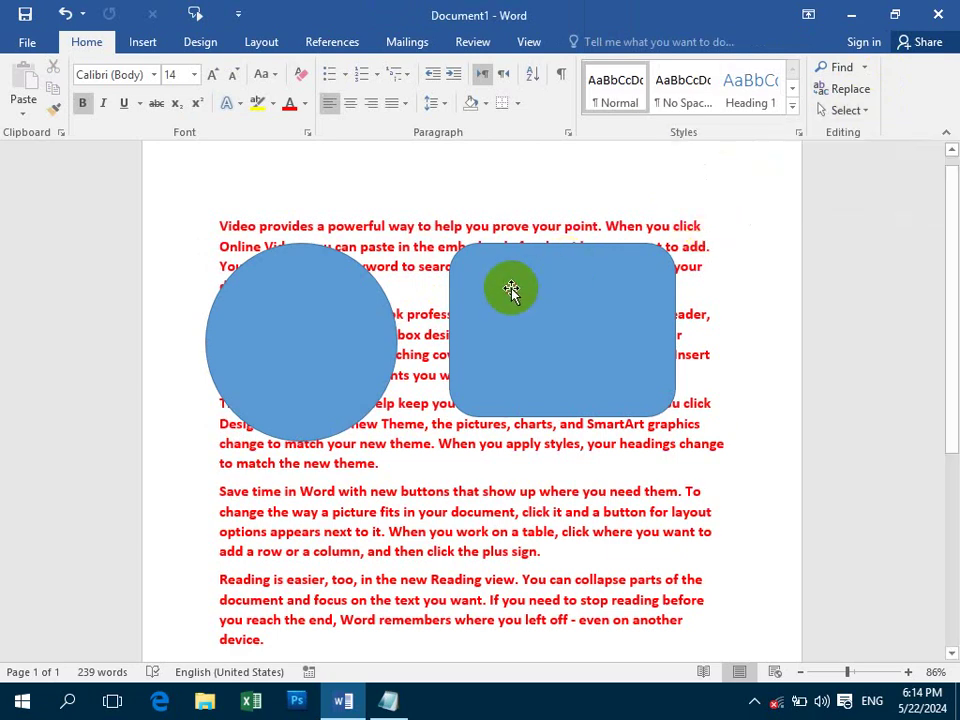
shift+click(362, 343)
key(Delete)
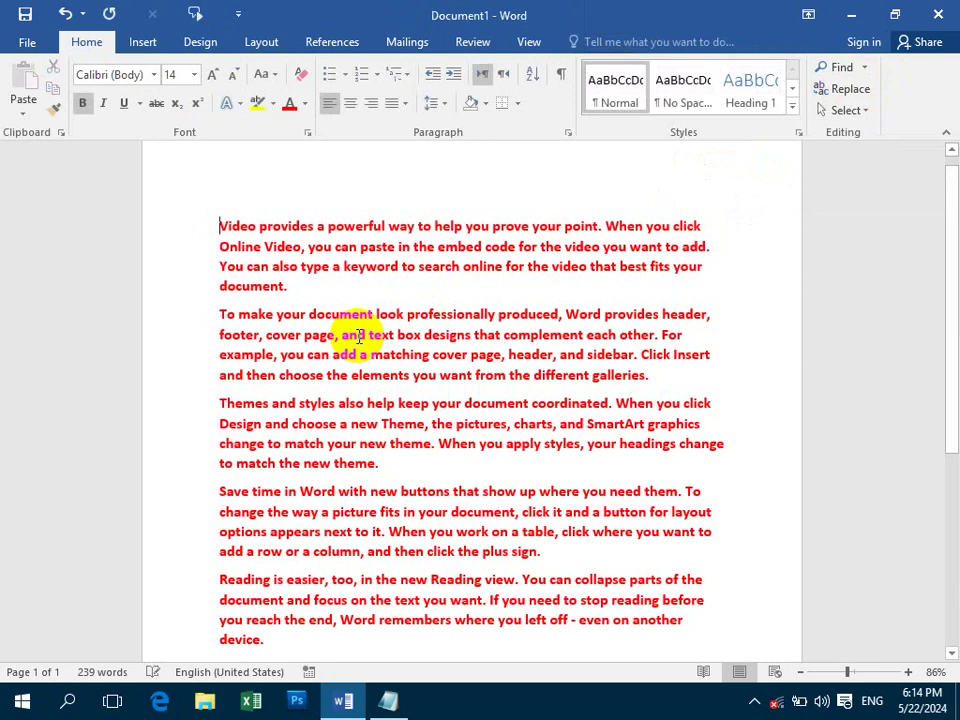
drag(204, 321, 679, 379)
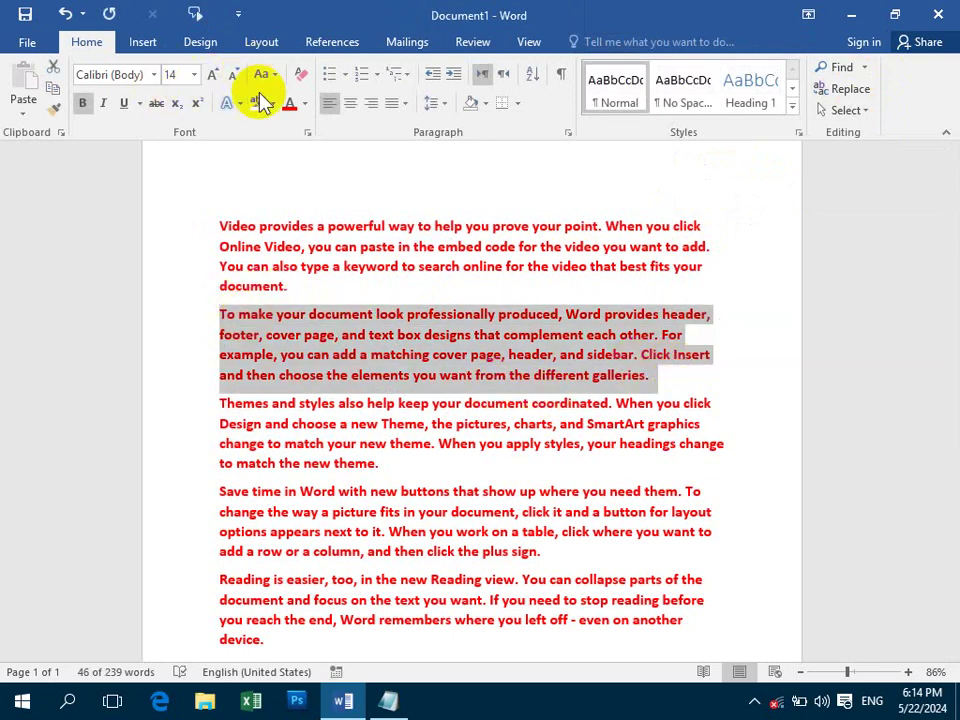
Step: Make the 'To make your document' and 'Save time in Word' paragraphs black
click(305, 108)
click(306, 163)
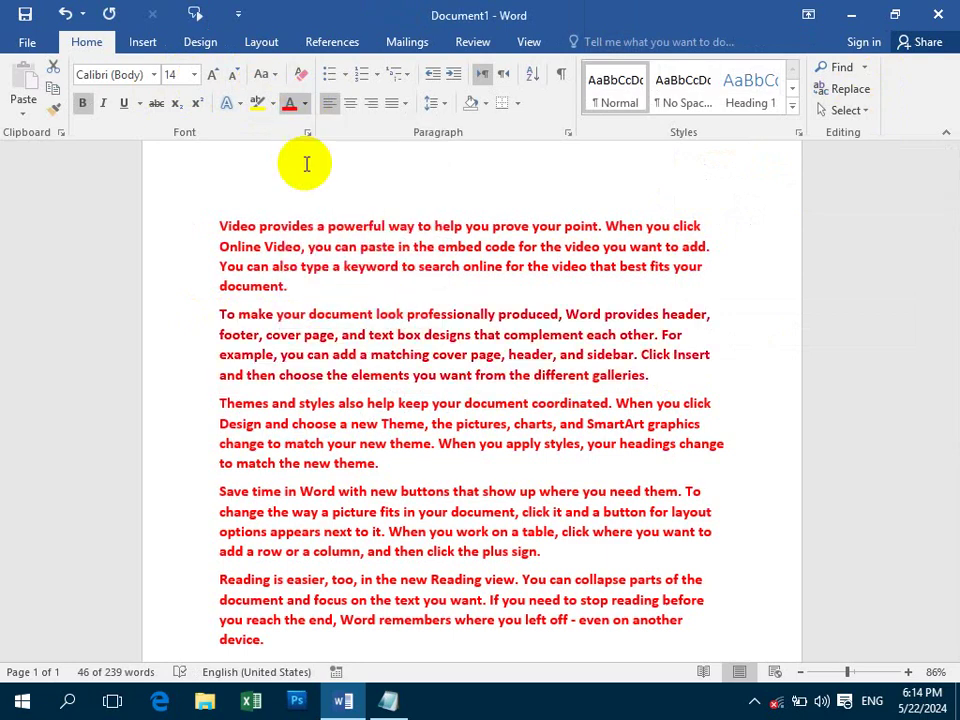
drag(555, 561, 171, 484)
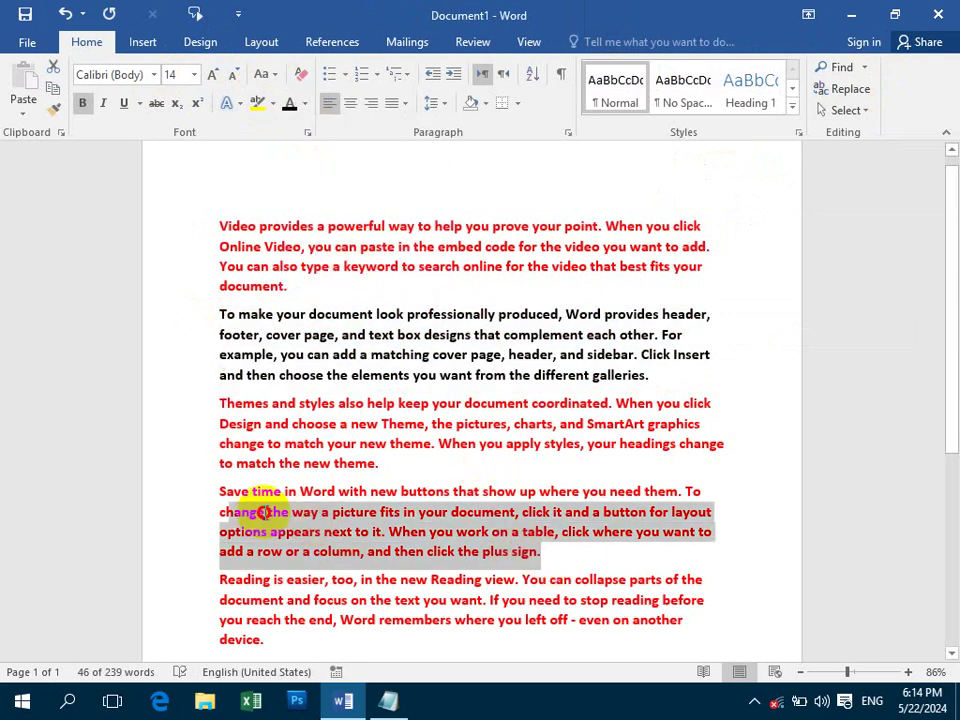
click(287, 102)
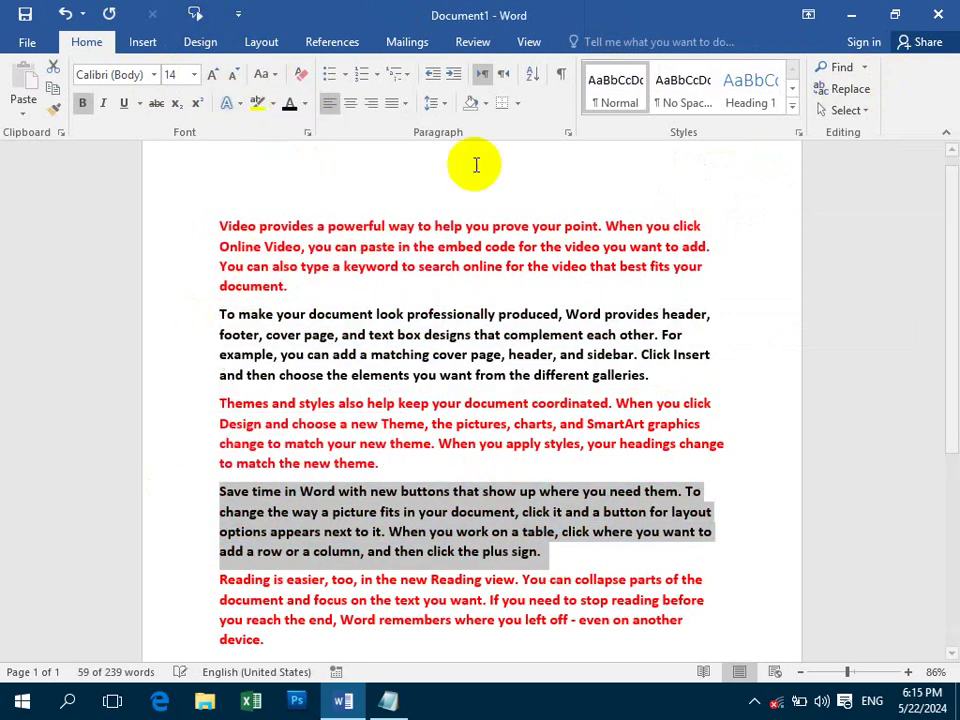
Step: Remove bold from the first, 'Themes and styles' and 'Reading is easier' red paragraphs
mouse_move(594, 285)
mouse_down()
mouse_move(280, 261)
mouse_move(160, 220)
mouse_up()
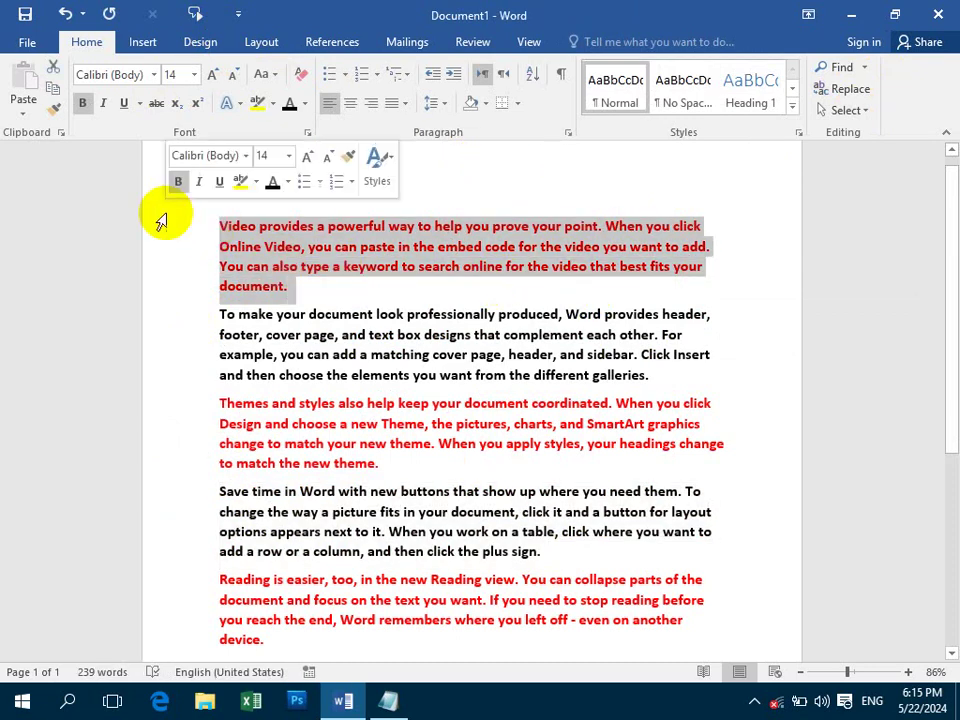
click(82, 103)
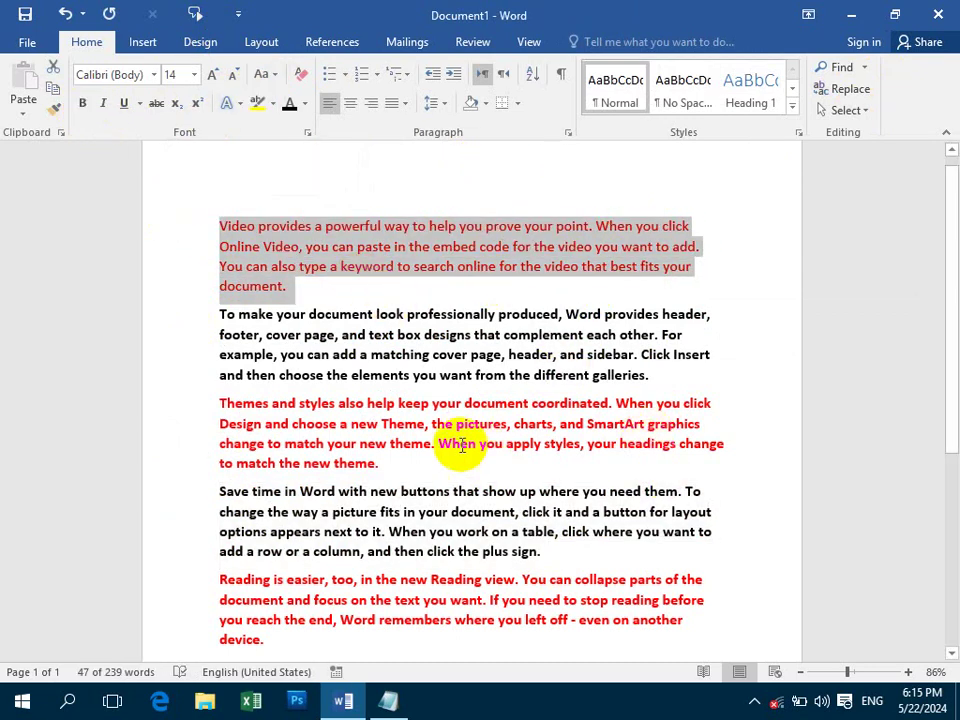
drag(379, 473, 165, 410)
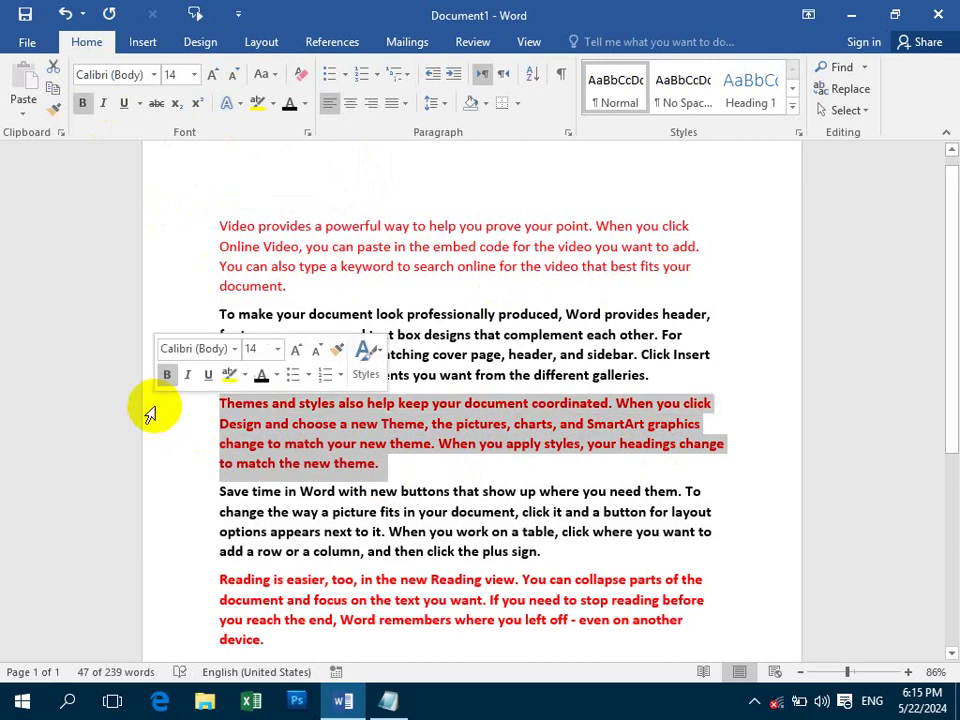
click(83, 104)
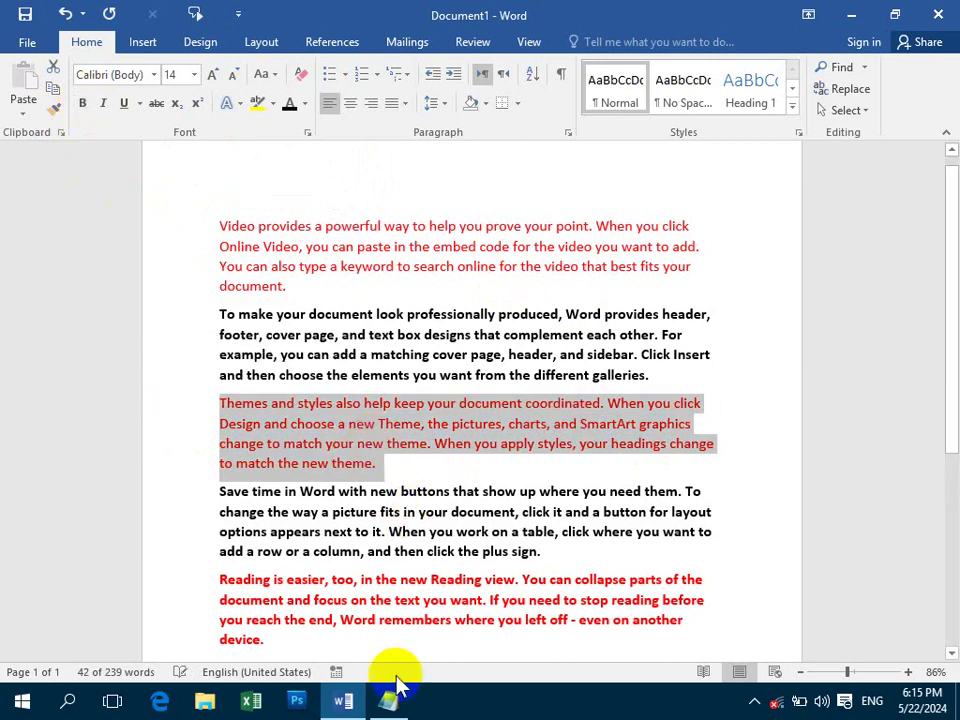
drag(320, 638, 118, 557)
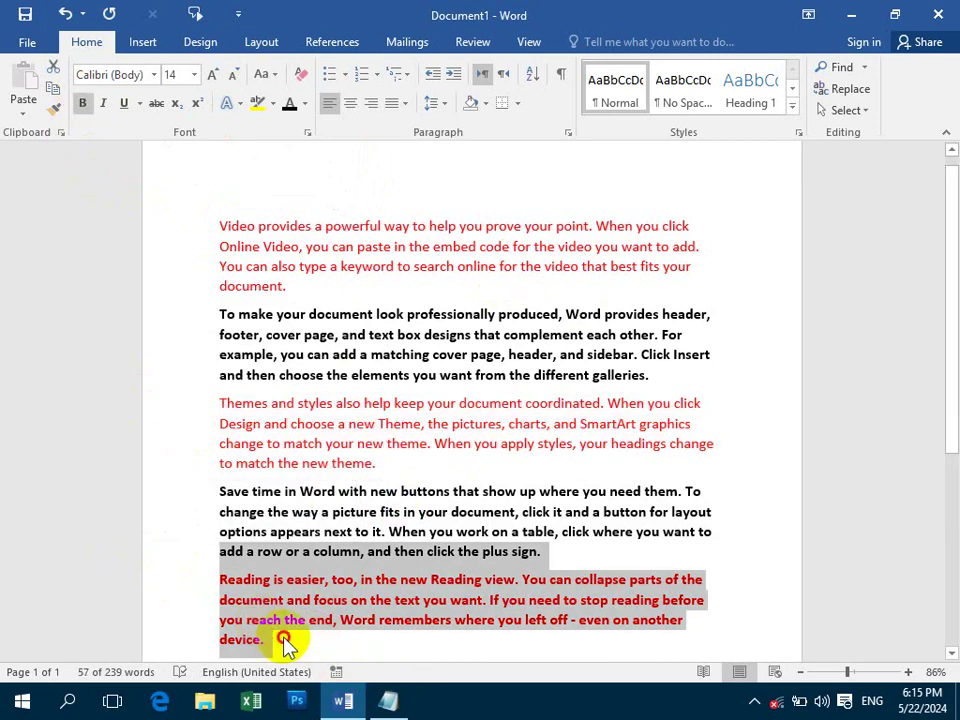
drag(278, 638, 215, 579)
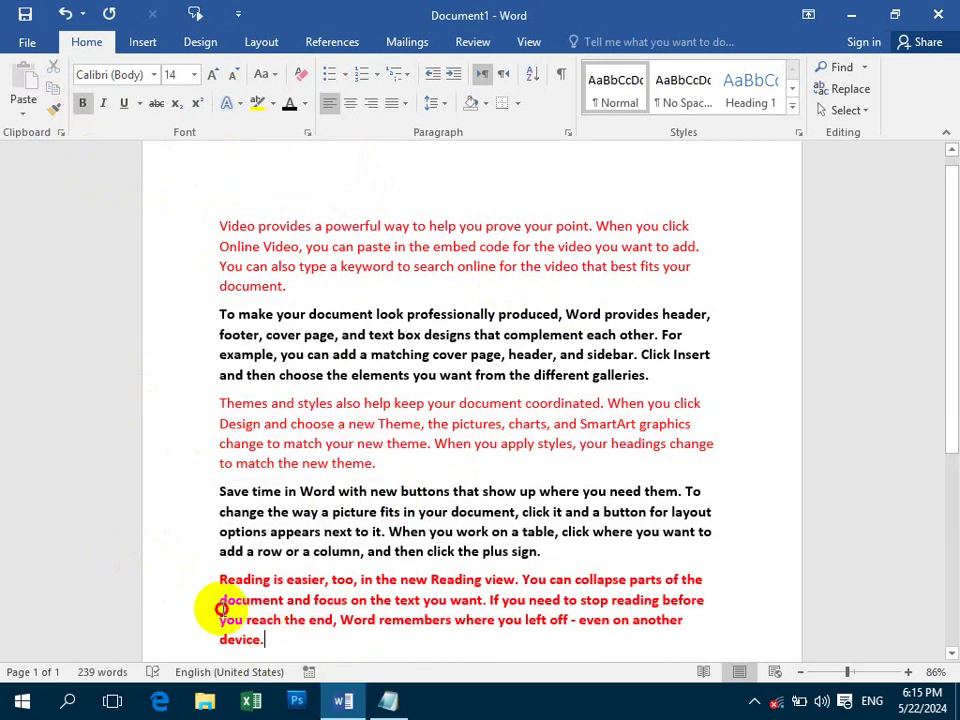
click(81, 105)
click(409, 423)
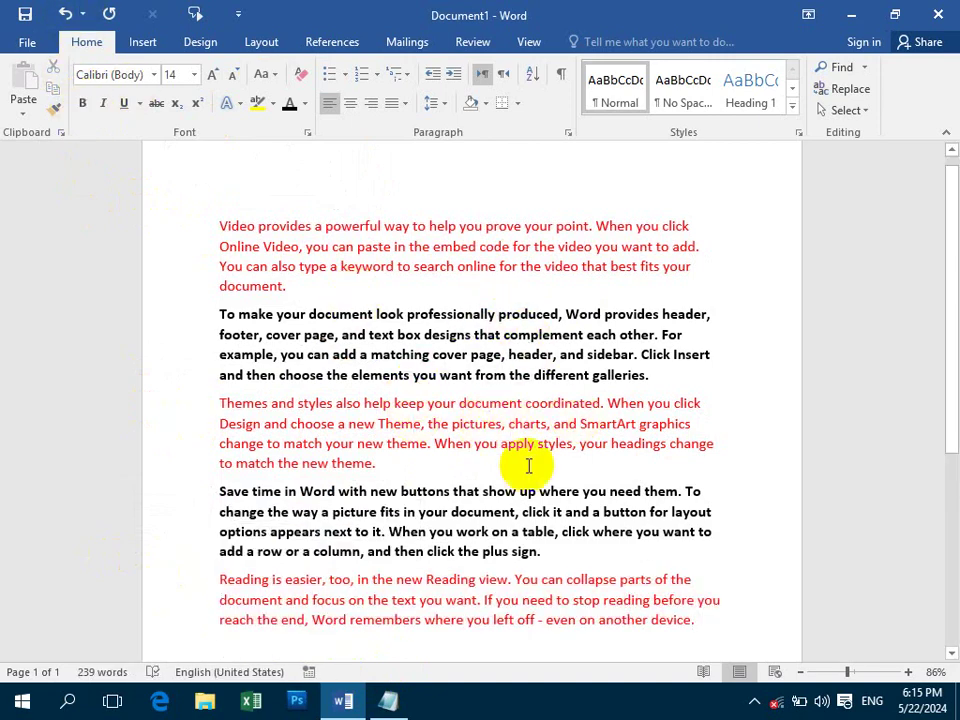
click(471, 354)
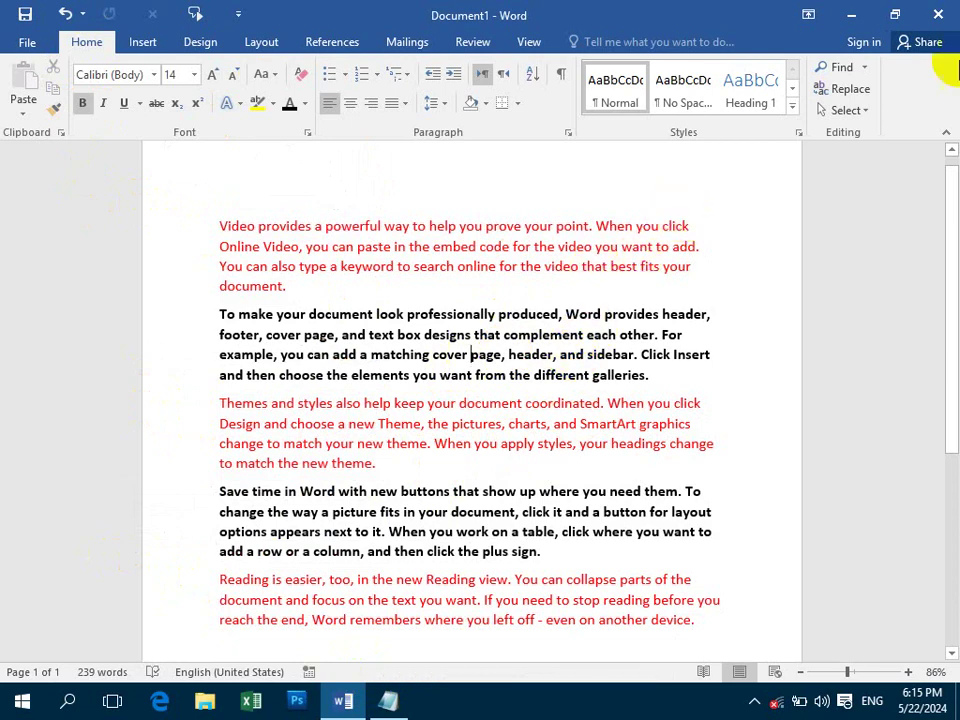
click(852, 112)
Step: Delete the black 'Save time in Word' and 'To make your document' paragraphs
click(793, 178)
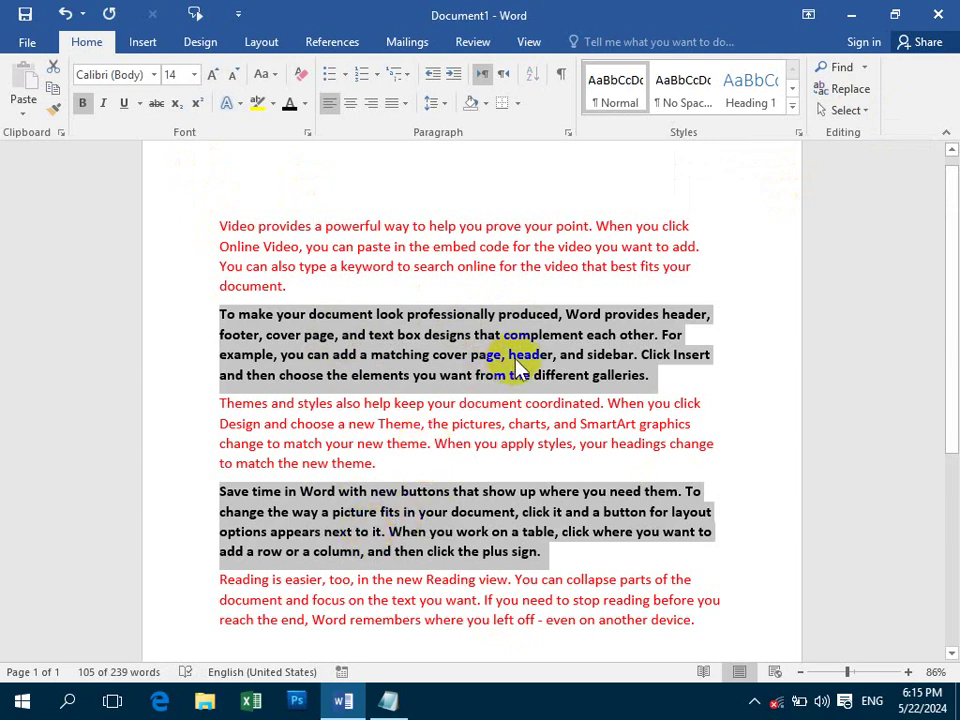
key(Delete)
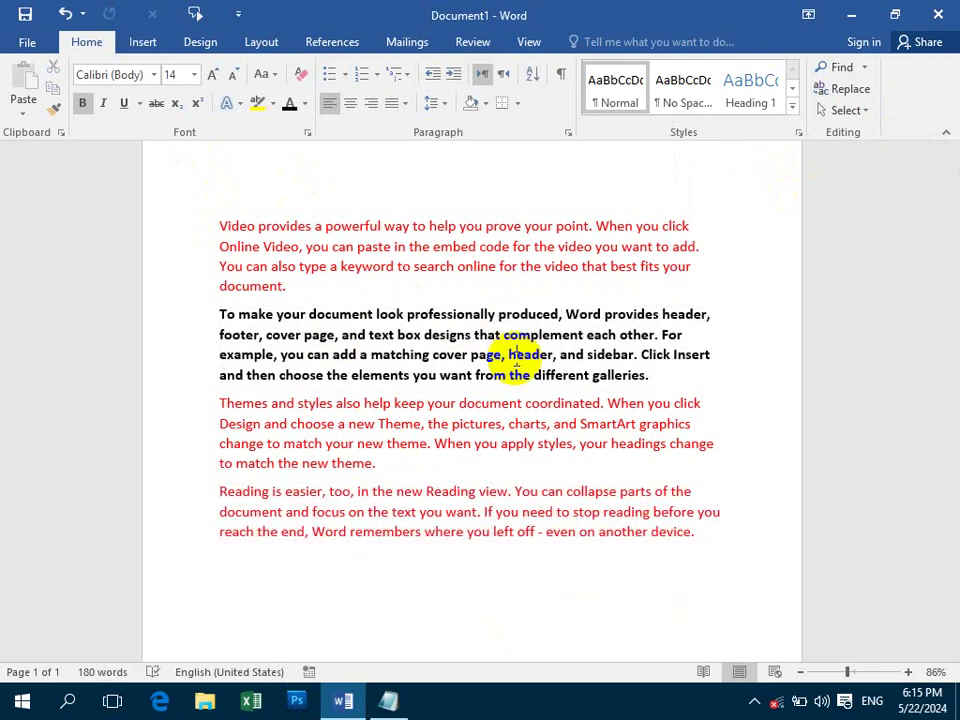
drag(666, 375, 213, 307)
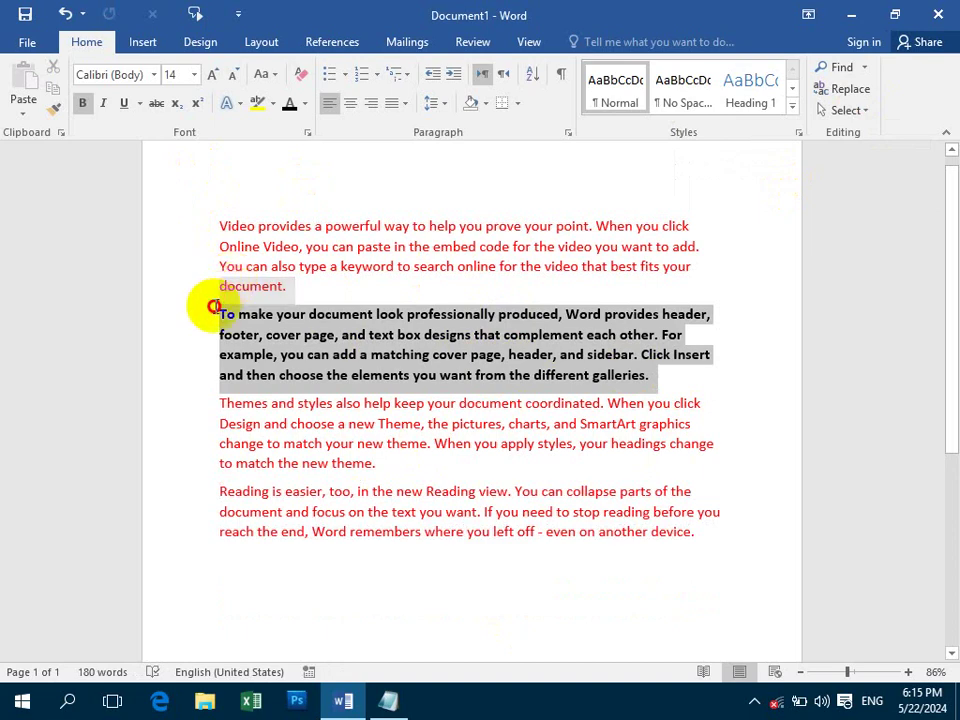
key(Delete)
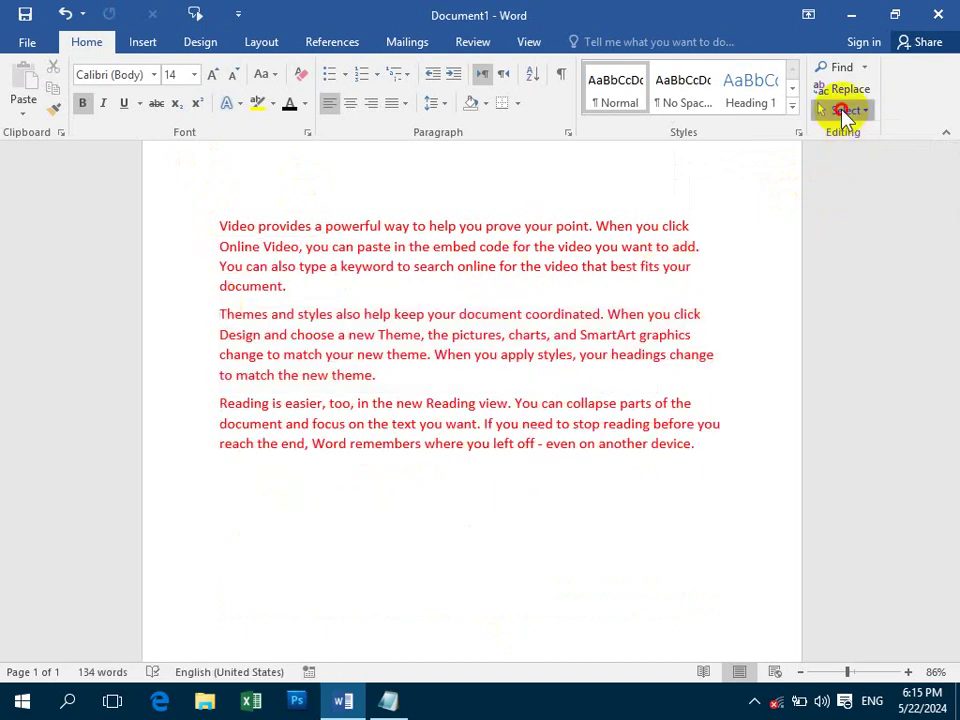
click(845, 112)
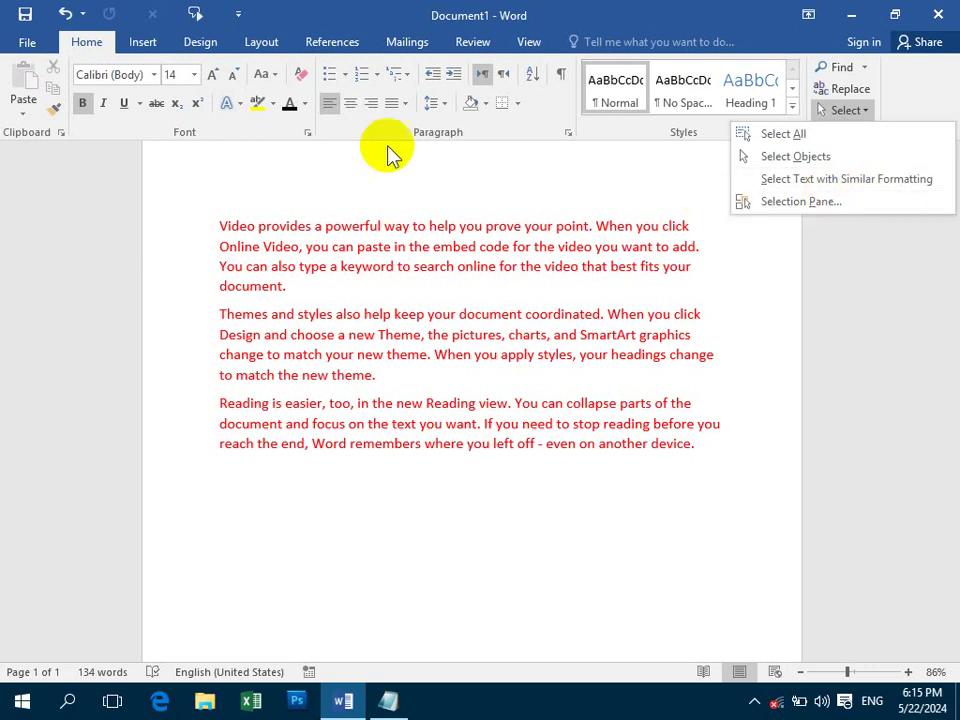
Step: Draw a blue rectangle, an oval below it and an isosceles triangle at lower right
key(Escape)
click(145, 42)
click(199, 98)
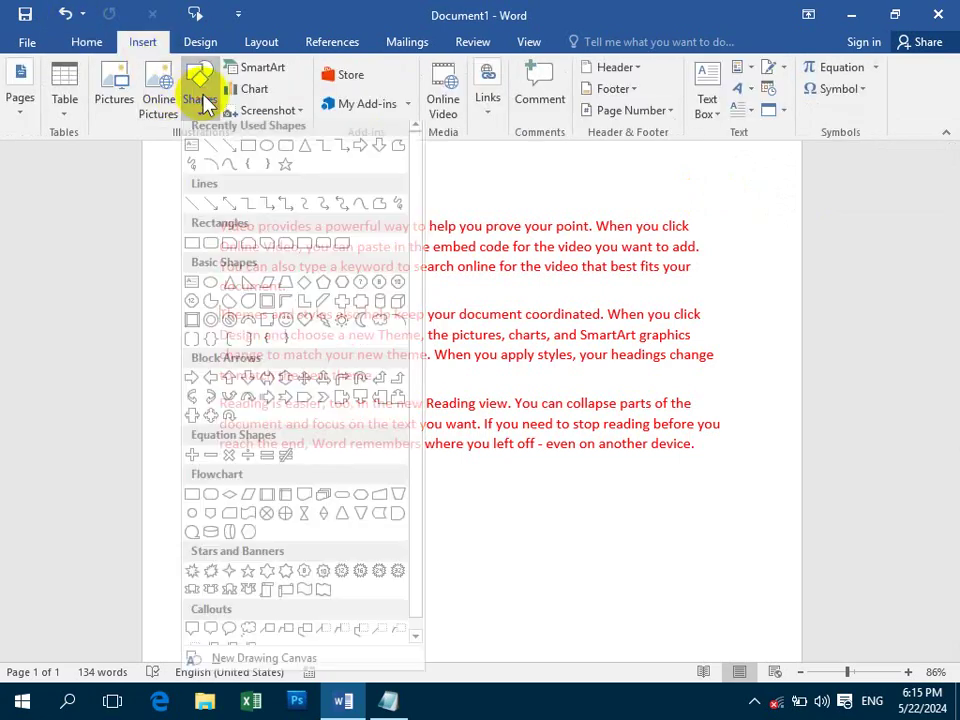
click(253, 150)
drag(281, 237, 605, 495)
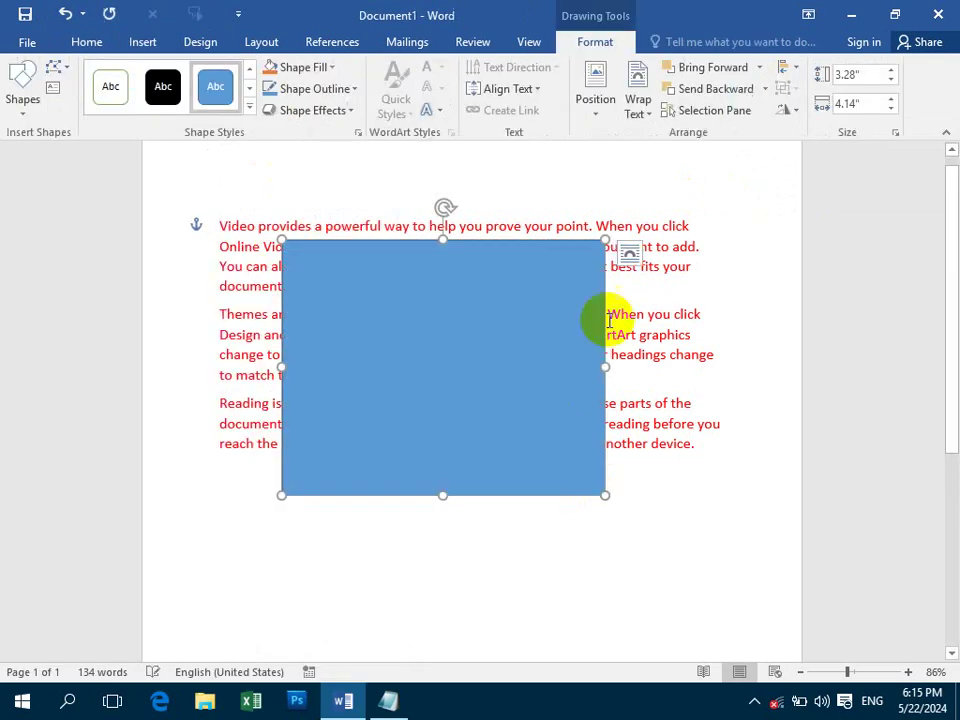
click(55, 92)
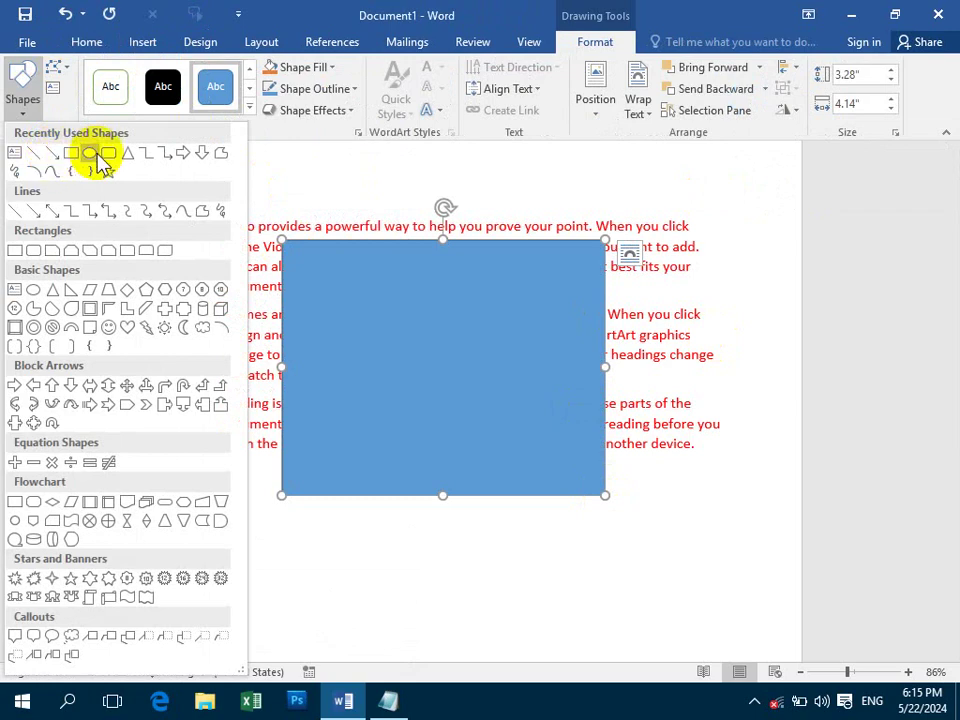
click(94, 154)
drag(194, 488, 462, 703)
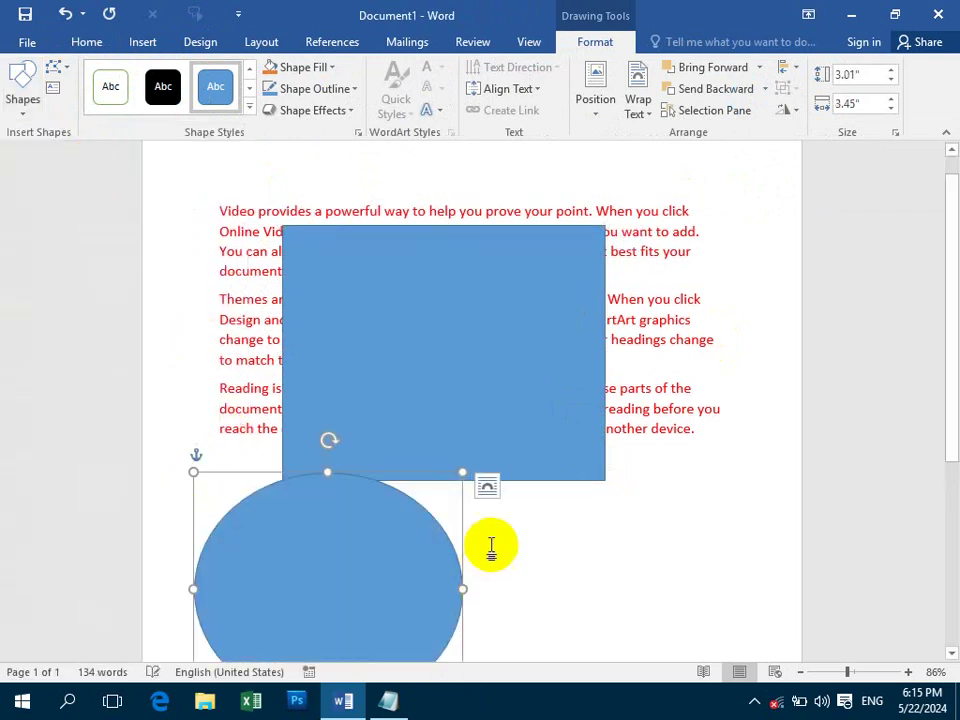
click(40, 100)
click(118, 154)
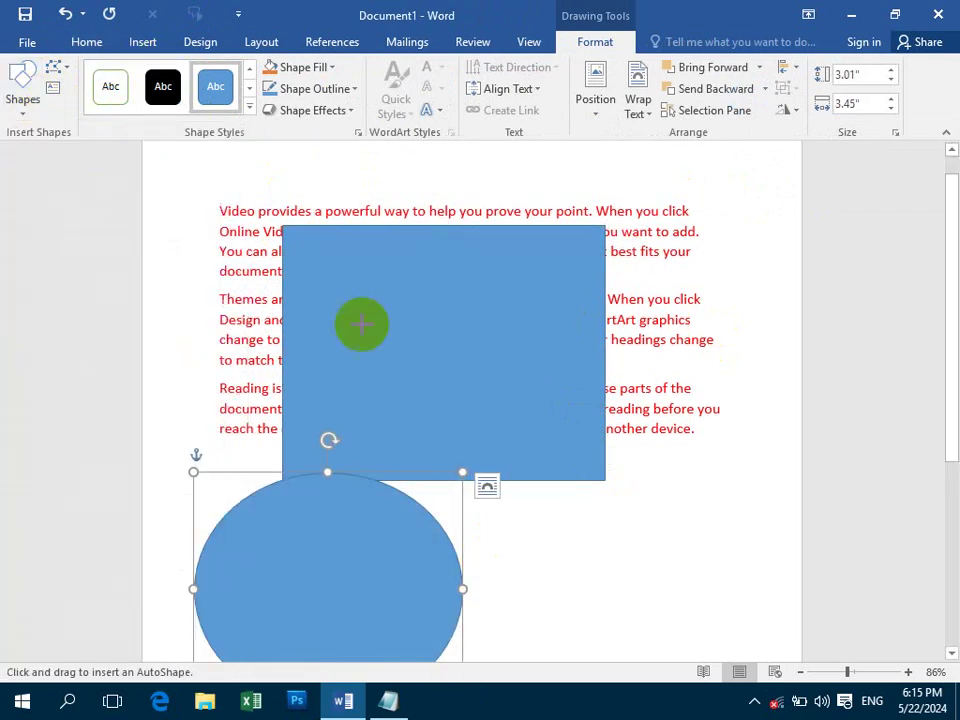
drag(582, 503, 740, 645)
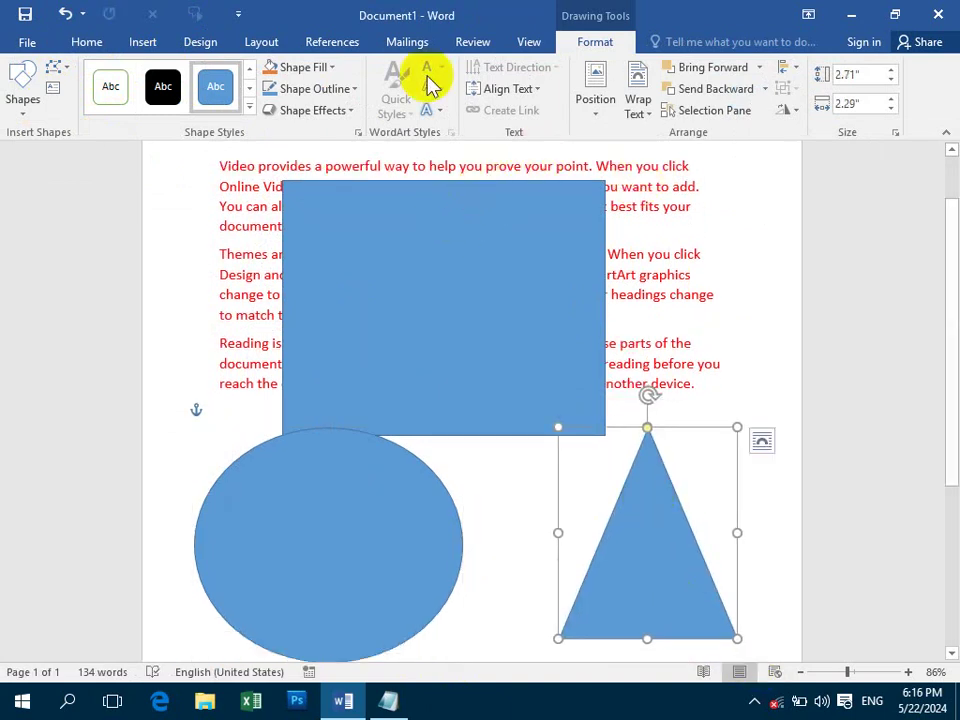
Step: Show the Selection Pane listing Rectangle 3, Oval 4 and Isosceles Triangle 5
click(90, 41)
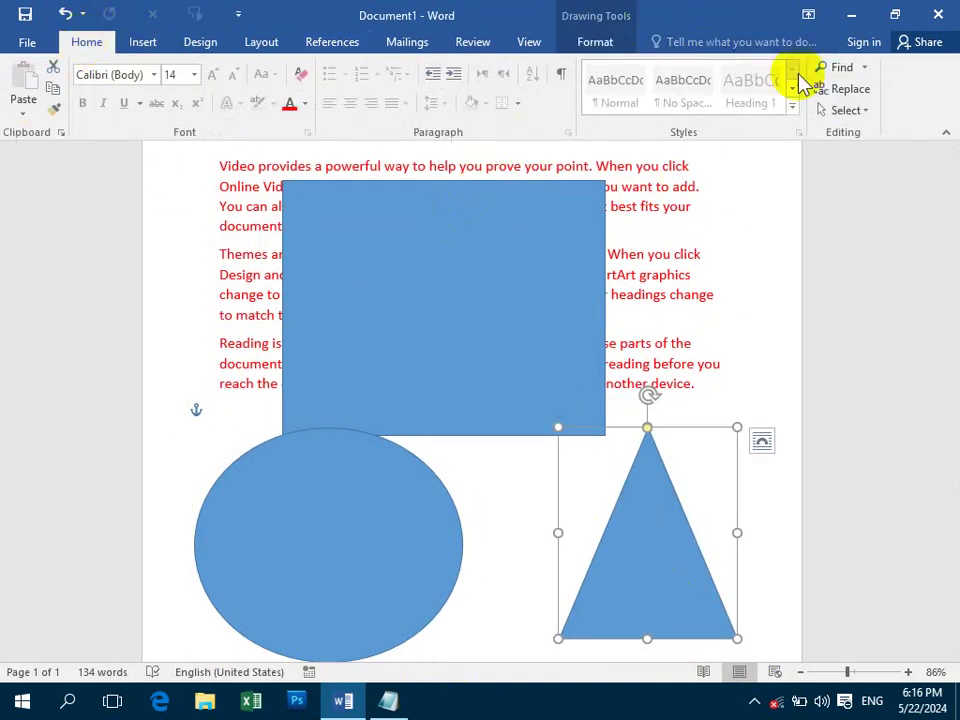
click(846, 110)
click(845, 202)
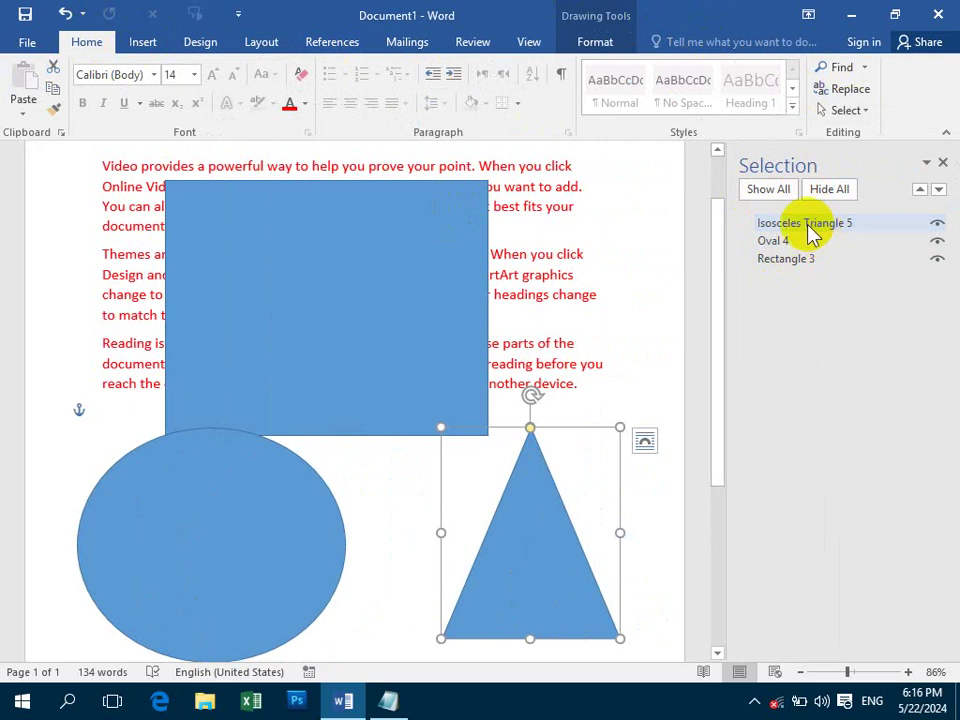
Step: Toggle the oval's and rectangle's visibility, then Hide All and Show All shapes
click(937, 241)
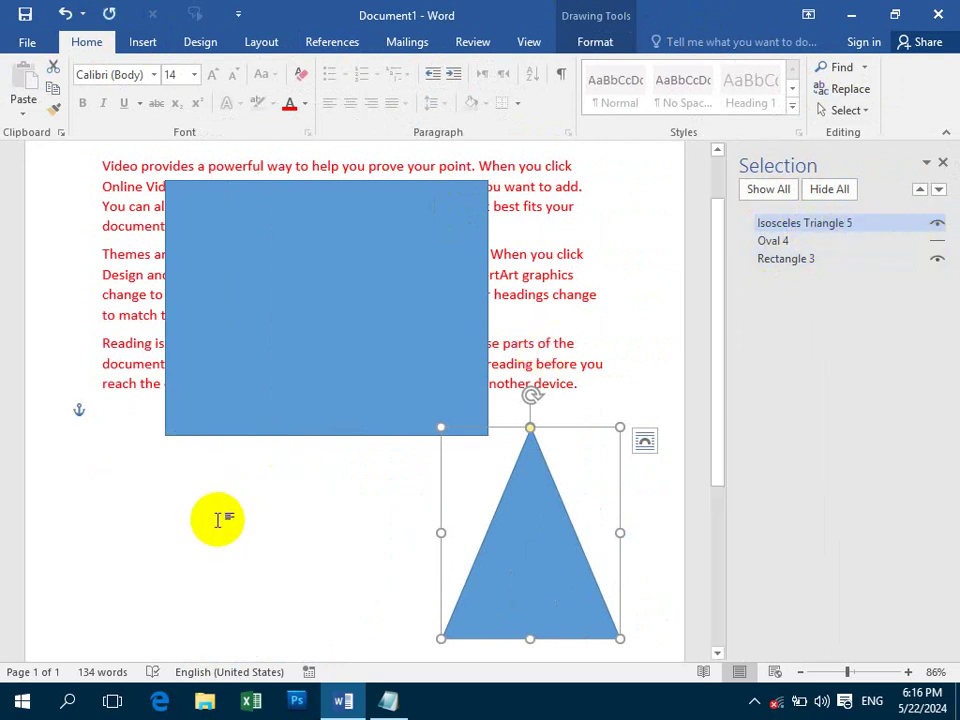
click(937, 259)
click(937, 259)
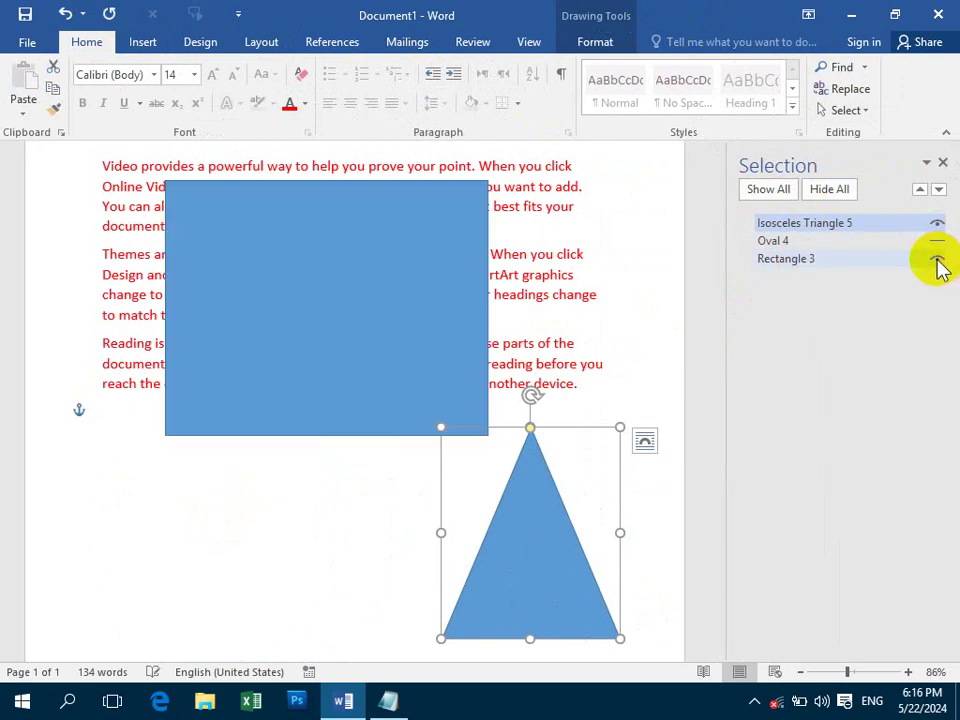
click(937, 259)
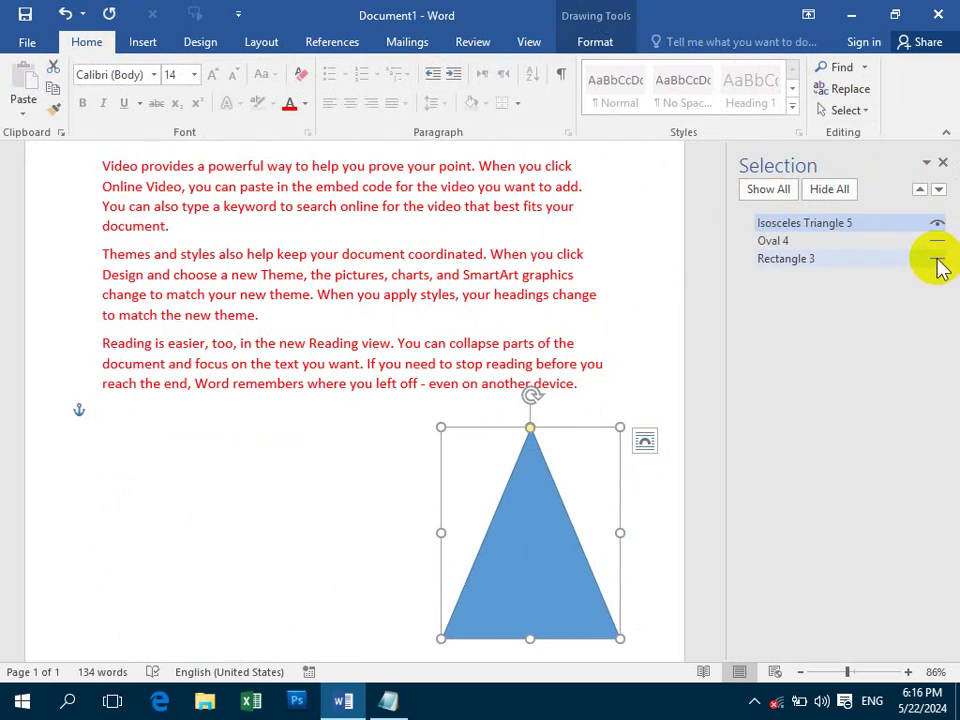
click(937, 259)
click(822, 192)
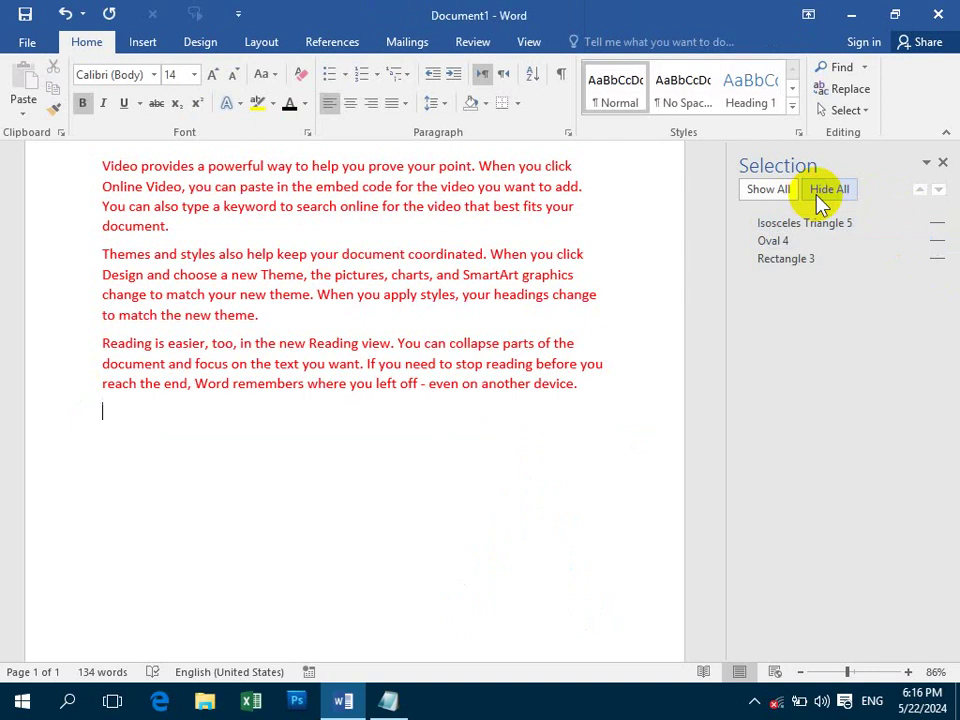
click(770, 192)
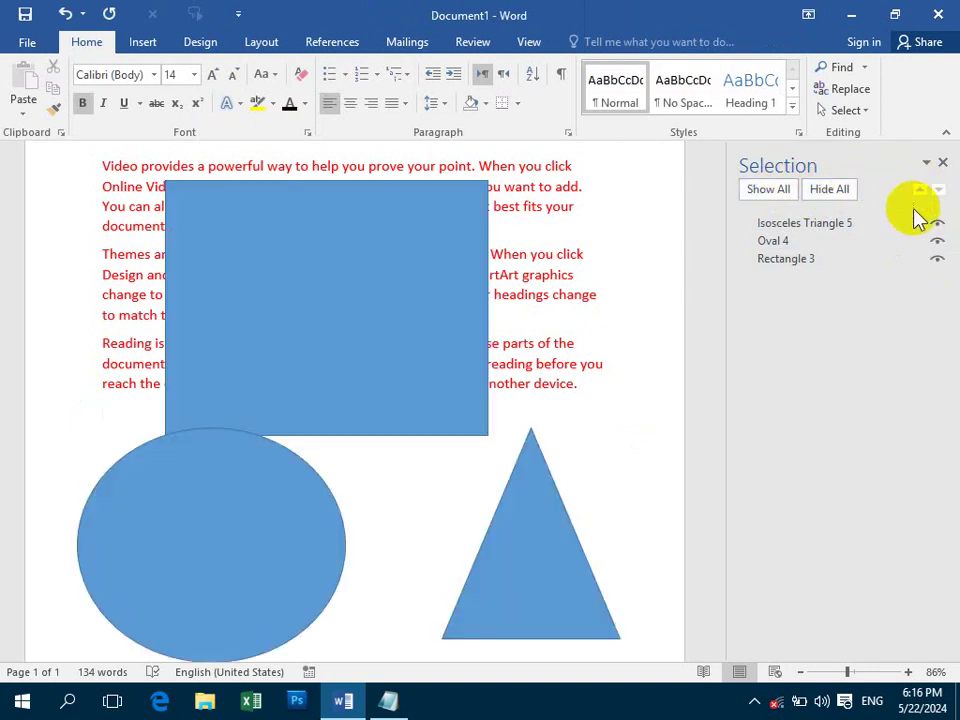
Step: Delete the triangle, oval and rectangle together and close the Selection Pane
click(840, 224)
ctrl+click(805, 242)
ctrl+click(797, 257)
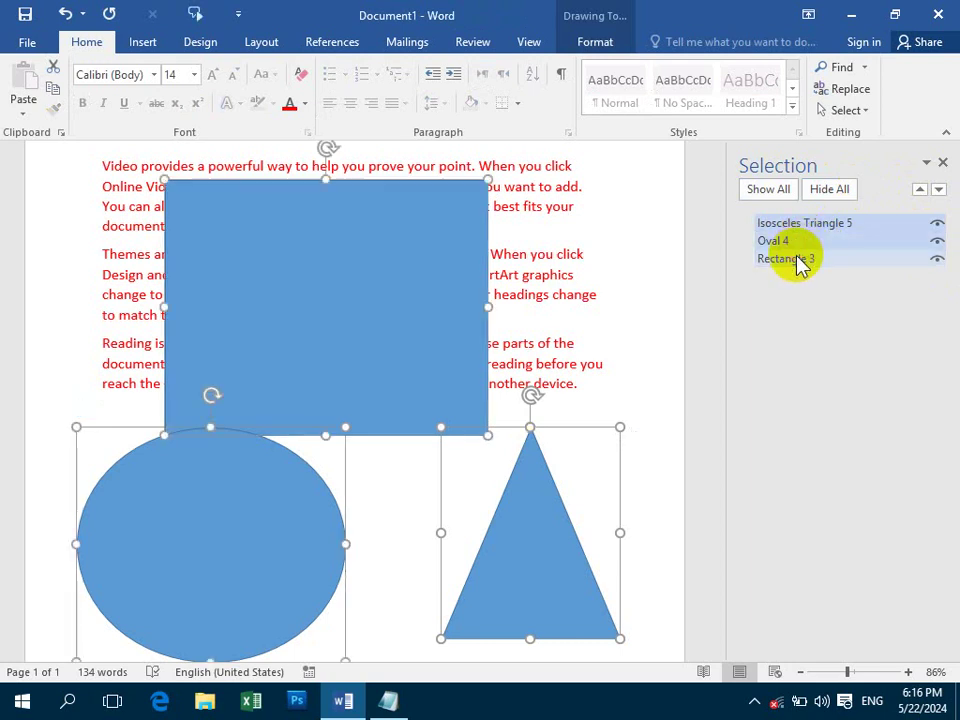
key(Delete)
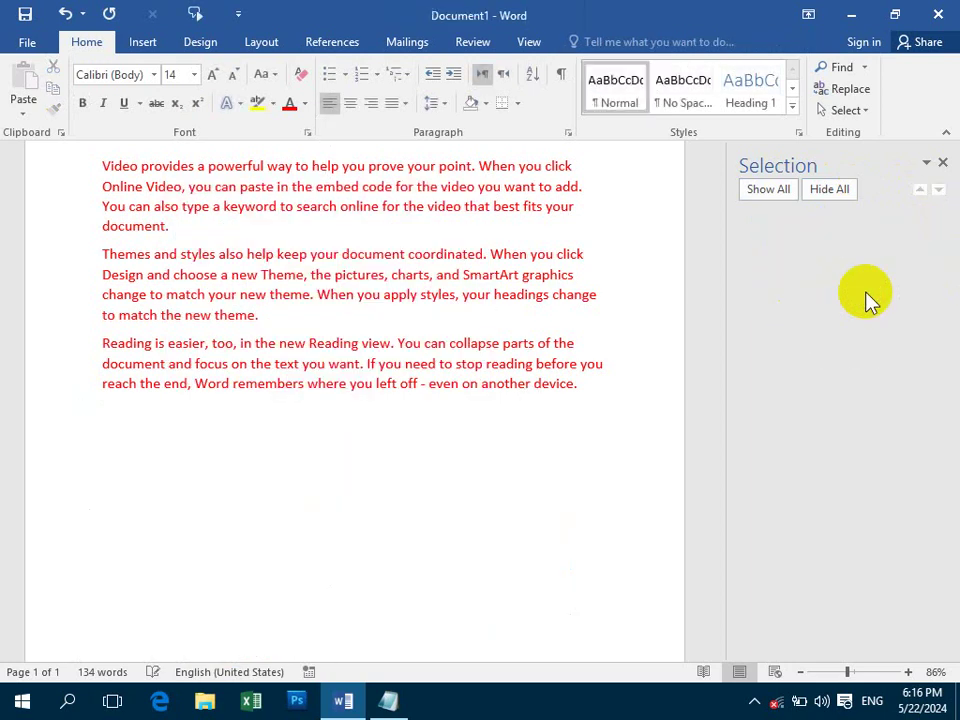
click(942, 162)
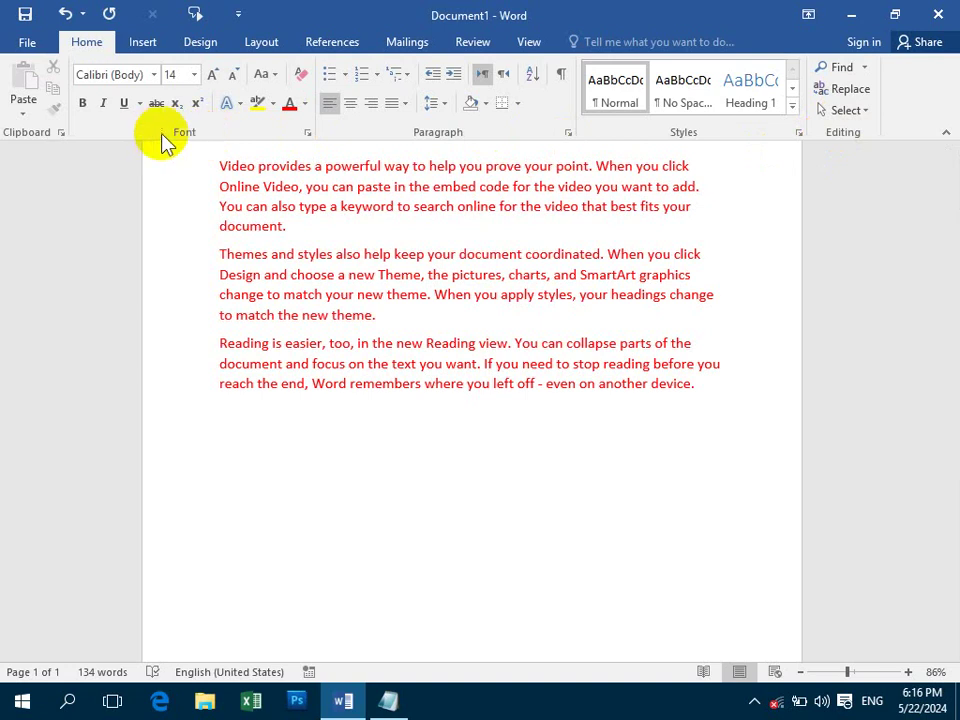
Step: Open the Font dialog and browse the Latin text font list
click(306, 131)
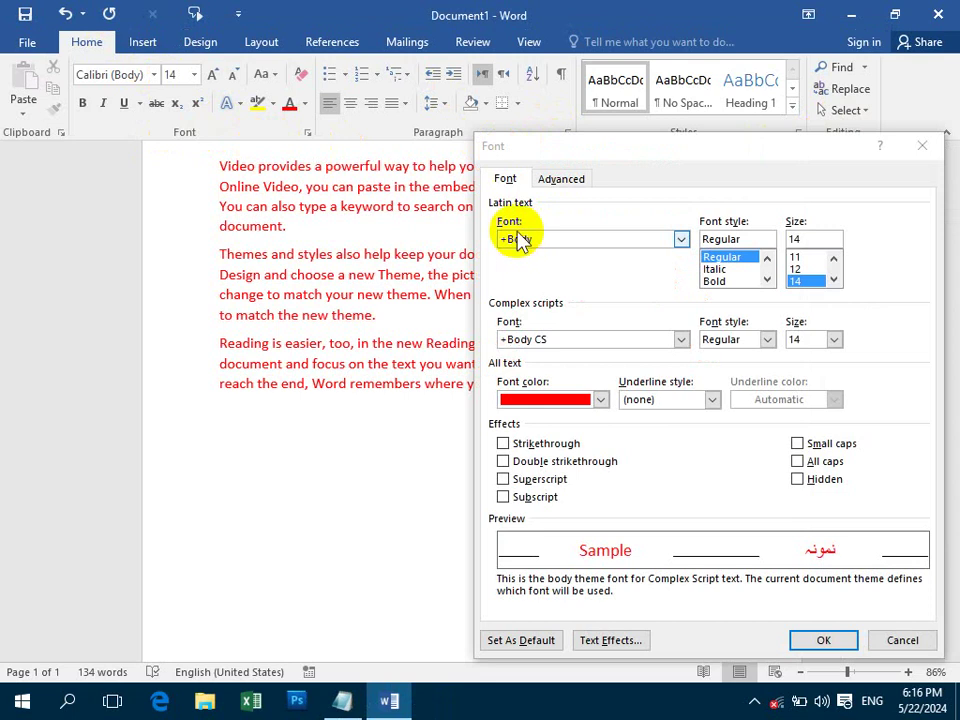
click(680, 239)
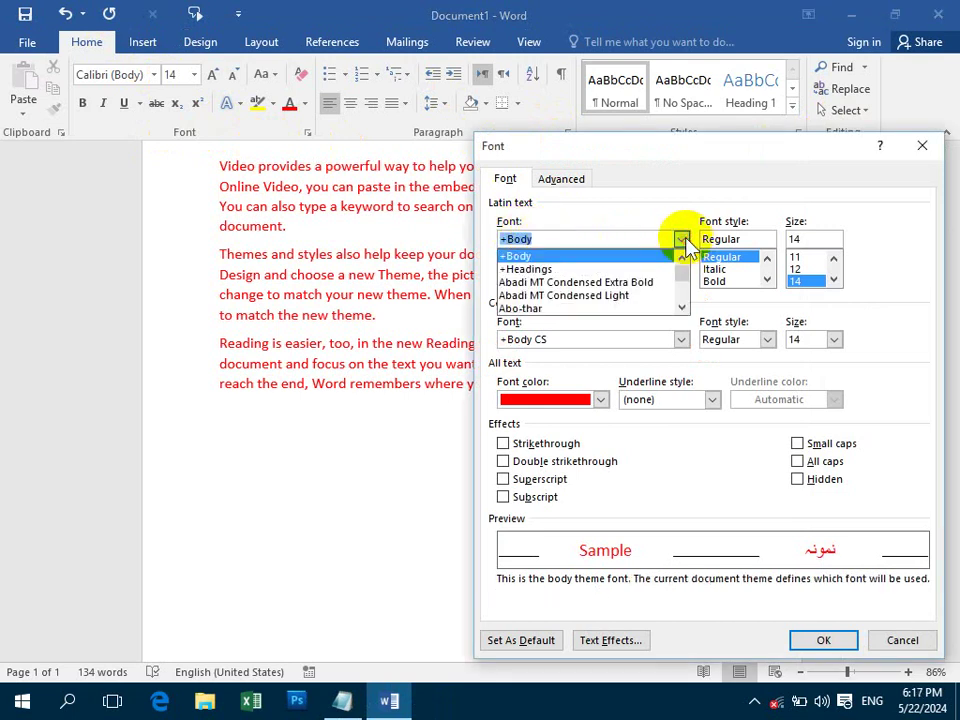
click(681, 307)
click(681, 307)
click(681, 307)
click(681, 307)
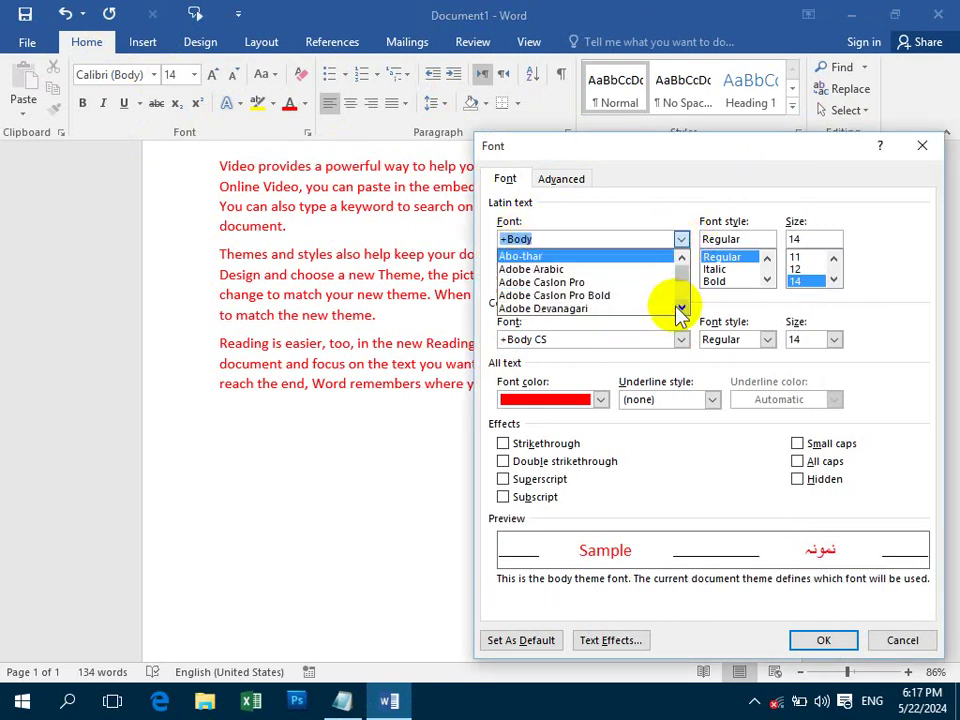
click(681, 307)
click(681, 307)
click(652, 297)
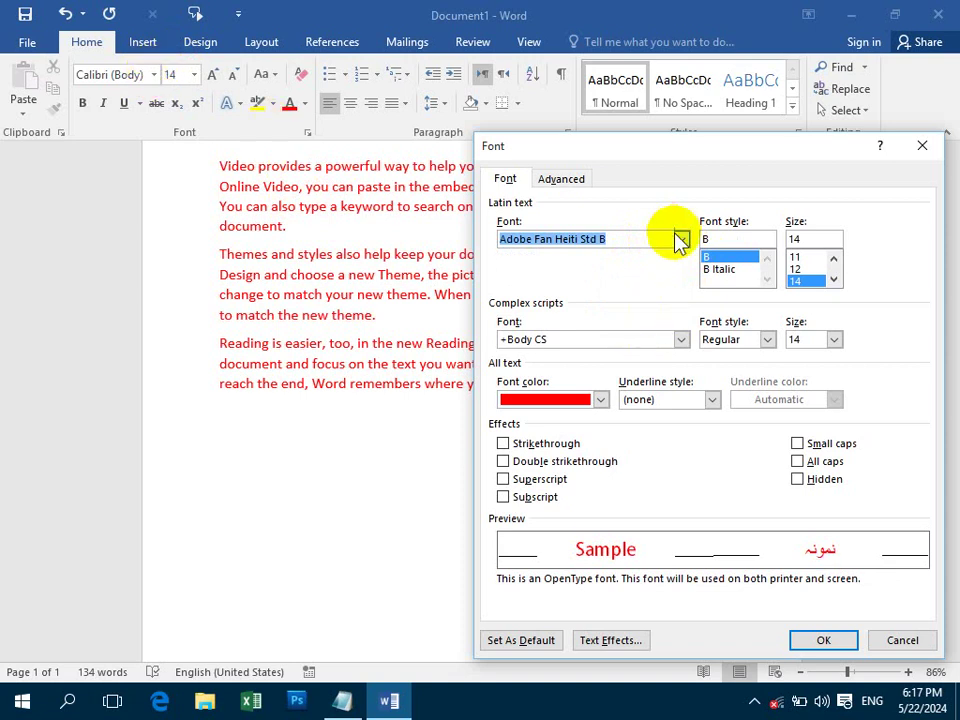
Step: Choose WP MultinationalB Courier as the font and tick Double strikethrough
click(681, 240)
drag(681, 262, 681, 290)
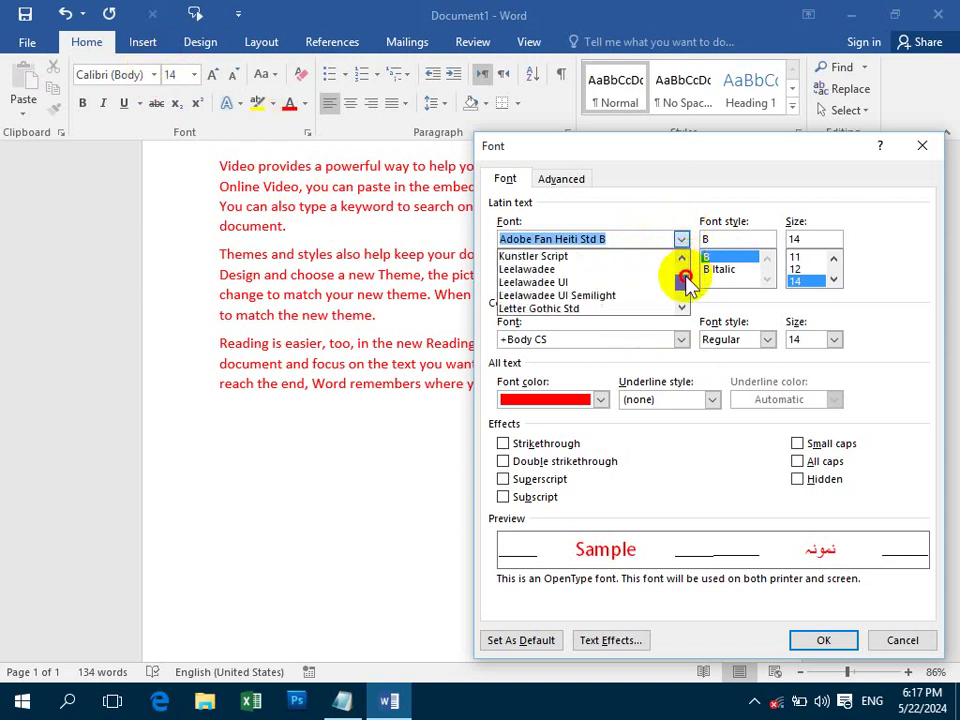
click(596, 270)
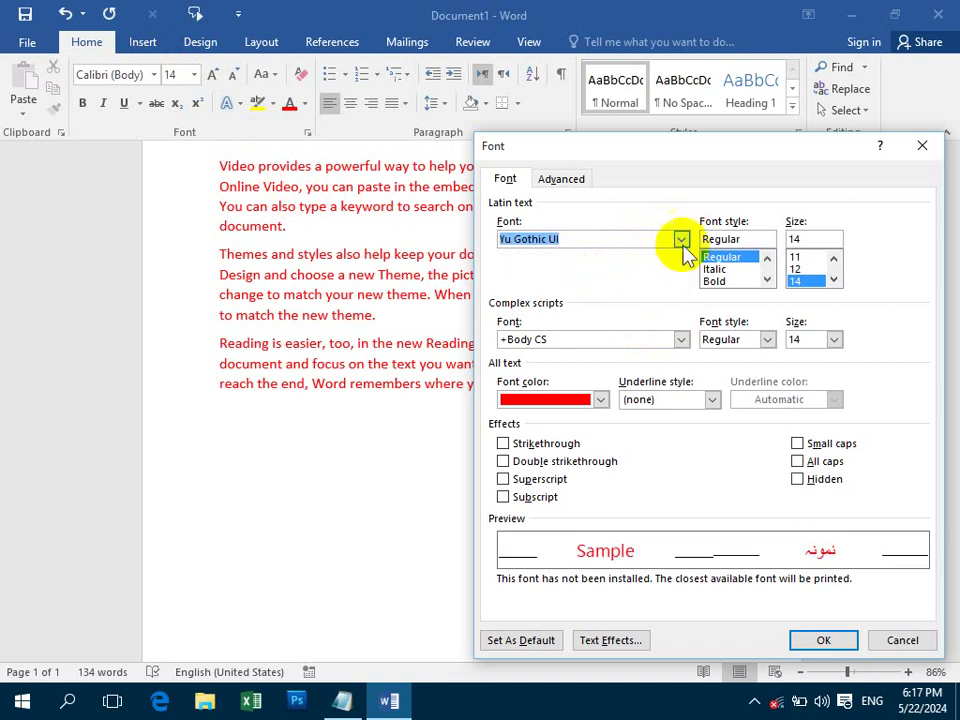
key(alt+Down)
key(Down)
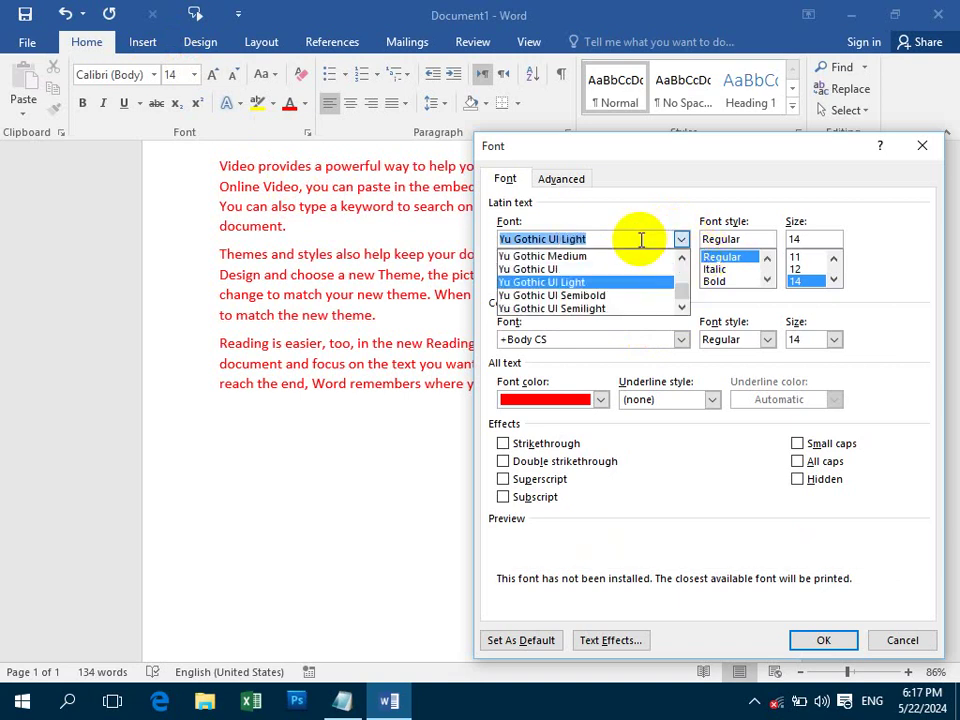
key(Down)
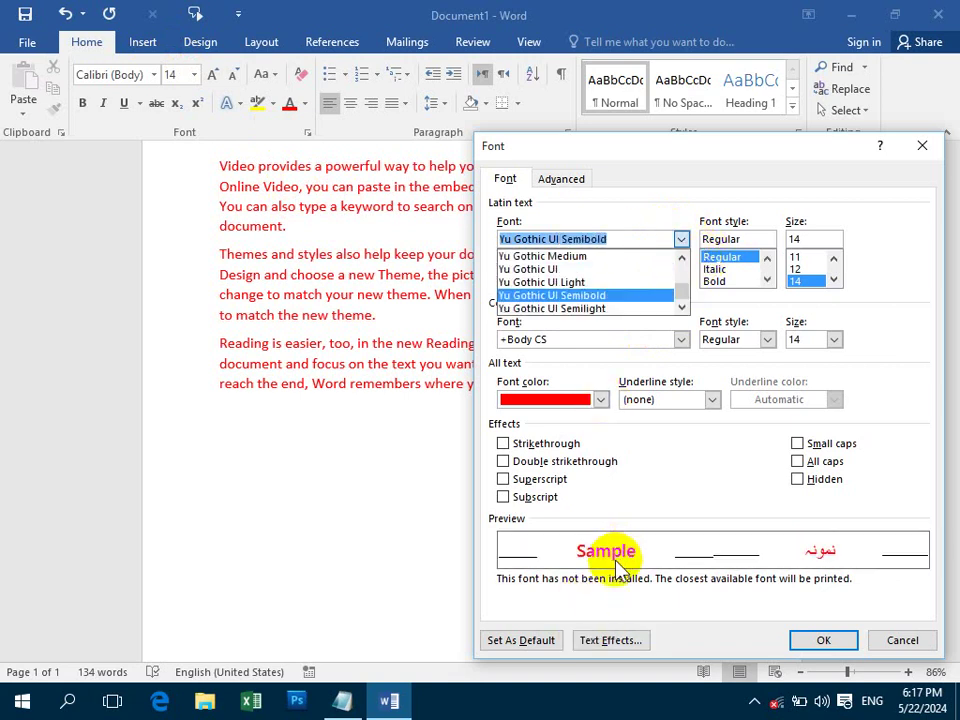
key(Down)
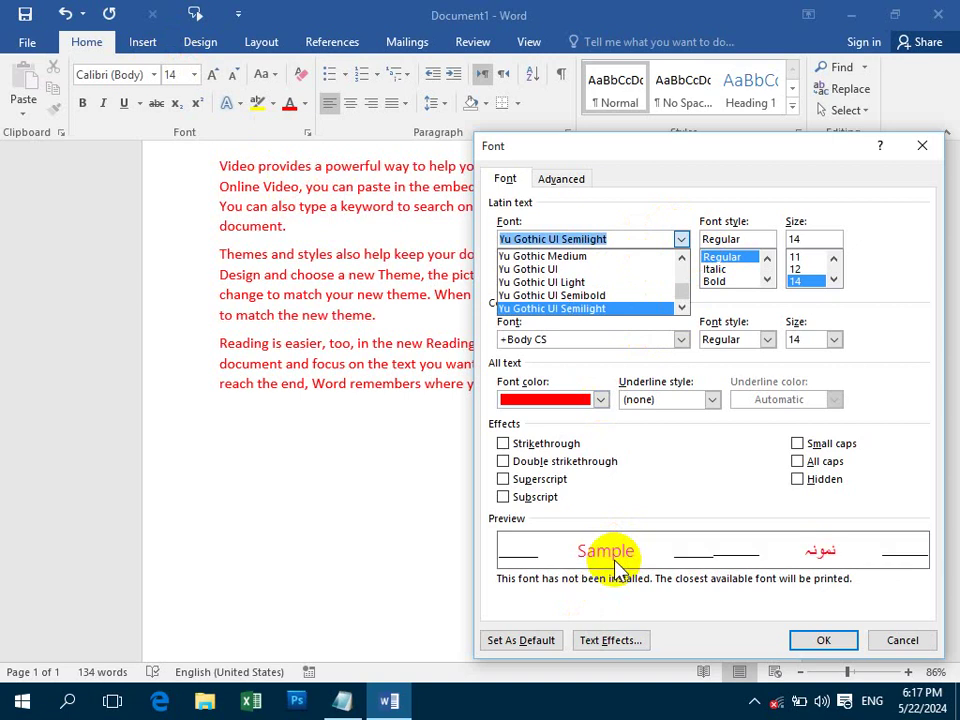
key(Up)
key(Up)
key(Up)
key(Up)
key(Up)
key(Up)
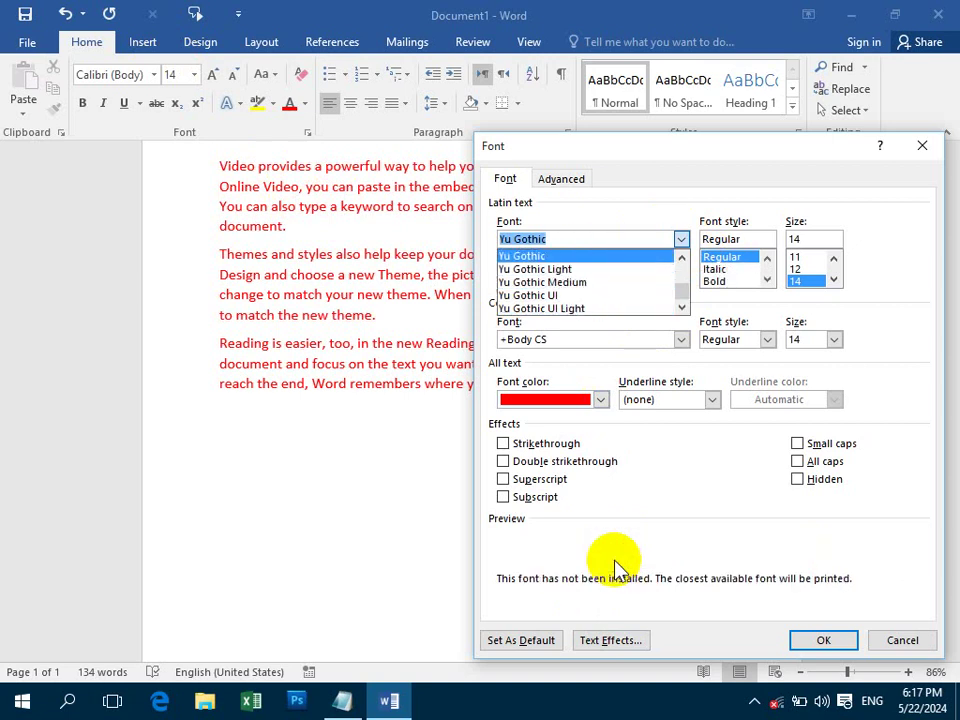
key(Up)
key(Up)
key(Up)
key(Up)
key(Up)
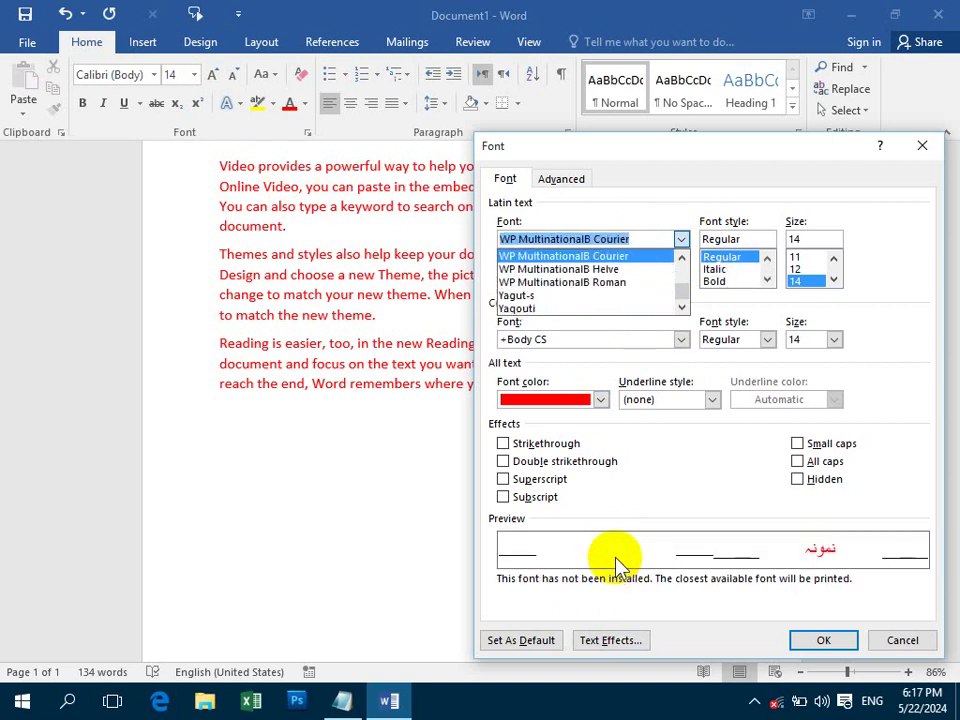
click(612, 465)
click(612, 465)
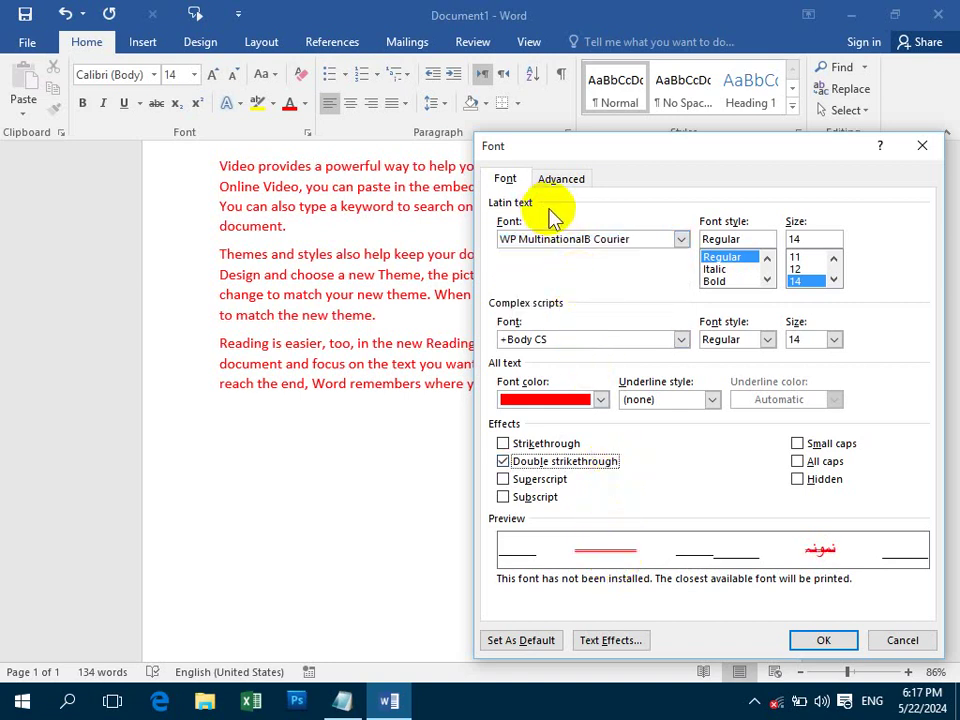
Step: Set the font style to Bold and the size to 12
click(740, 281)
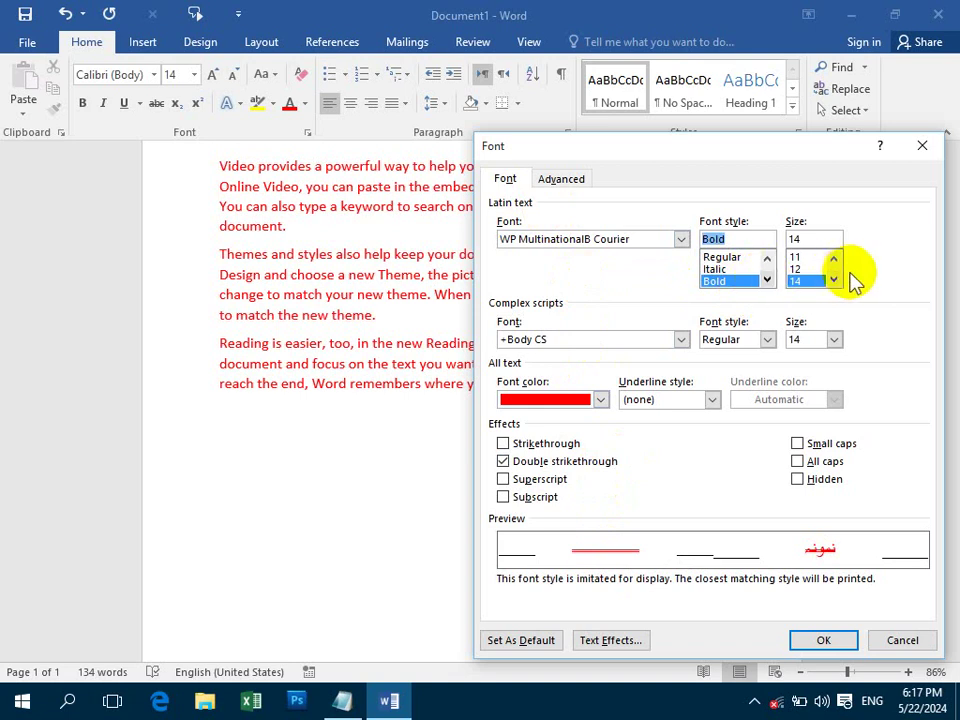
click(805, 269)
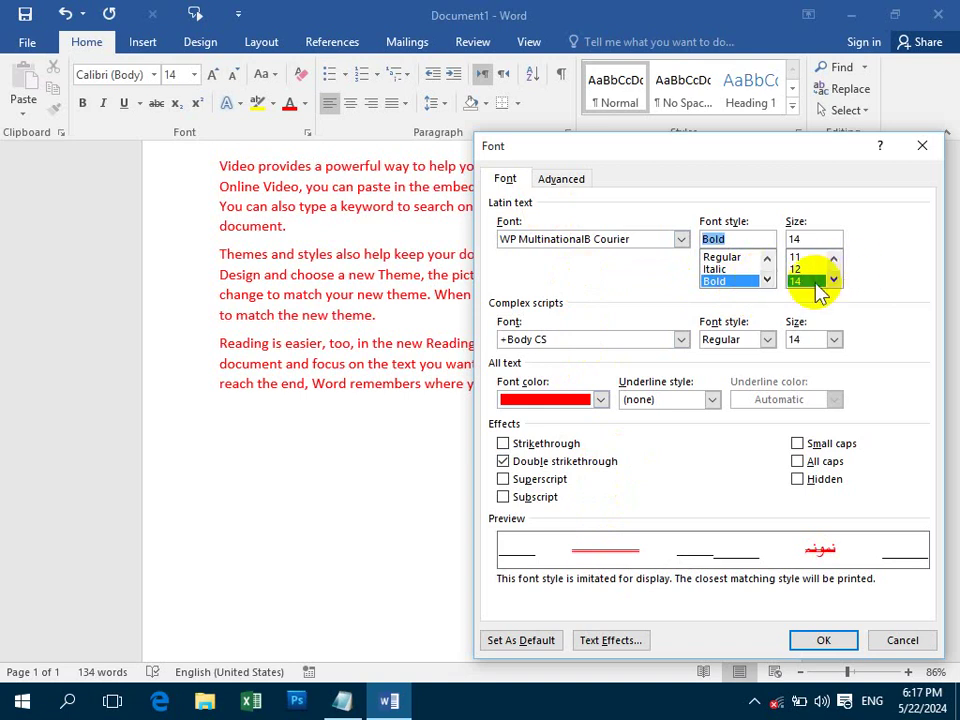
click(519, 236)
key(Up)
key(Up)
key(Up)
key(Up)
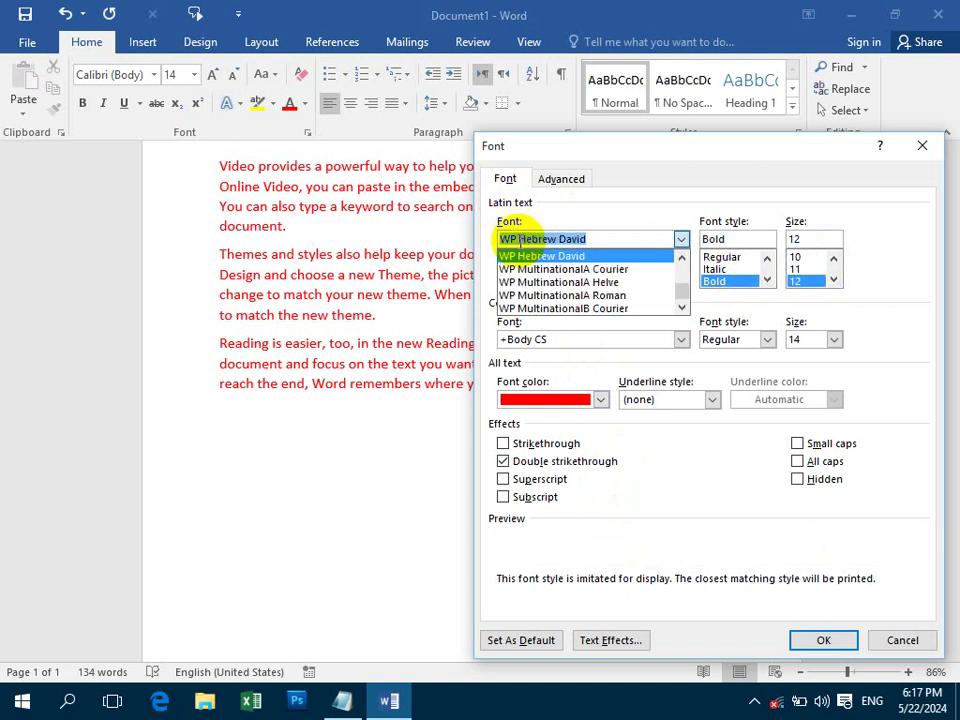
key(Up)
key(Up)
key(Up)
key(Up)
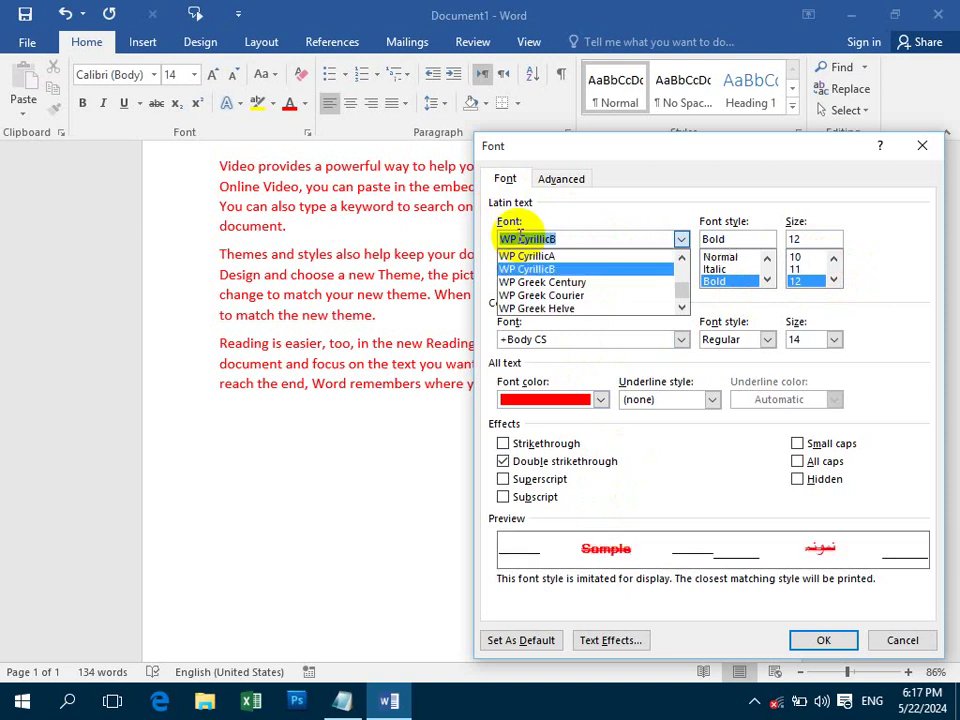
click(671, 383)
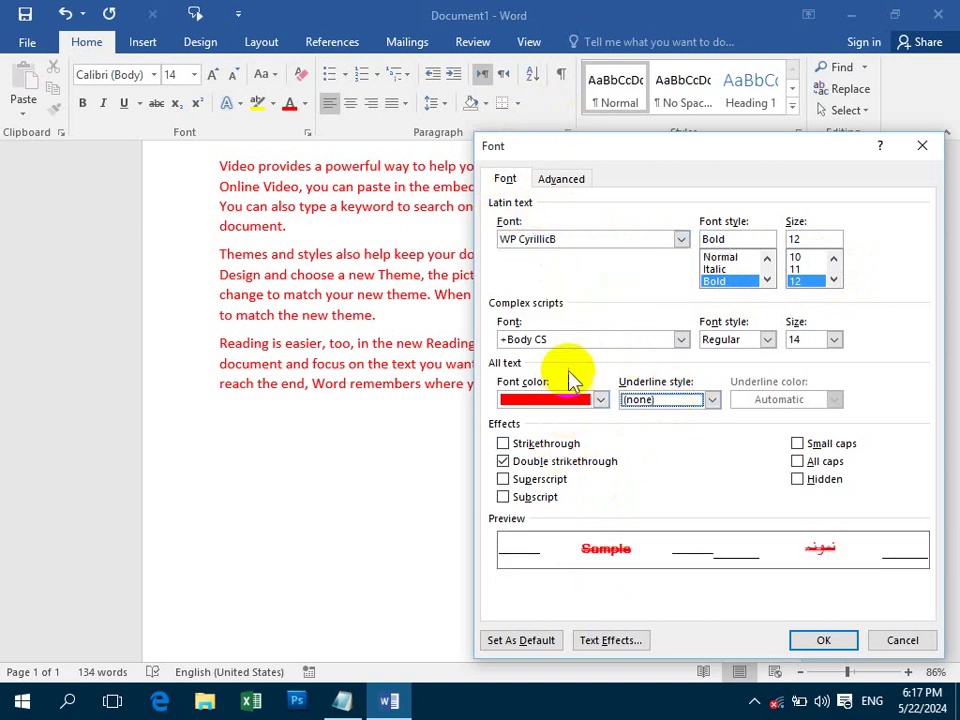
Step: Browse the complex-script font choices, leaving them unchanged
click(585, 340)
key(alt+Down)
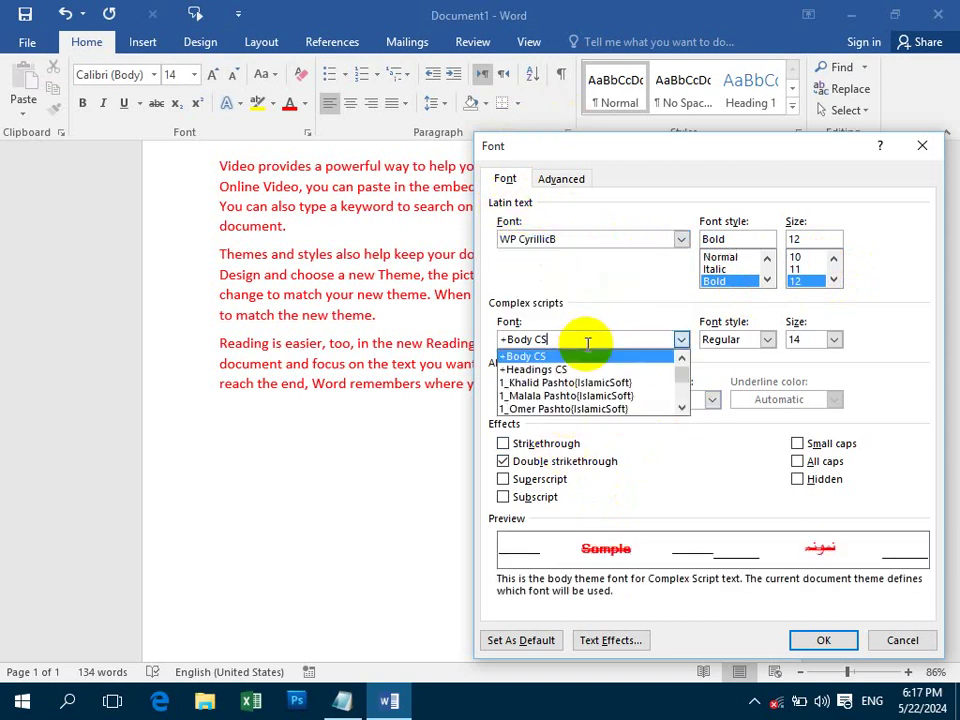
key(Down)
key(Down)
key(Down)
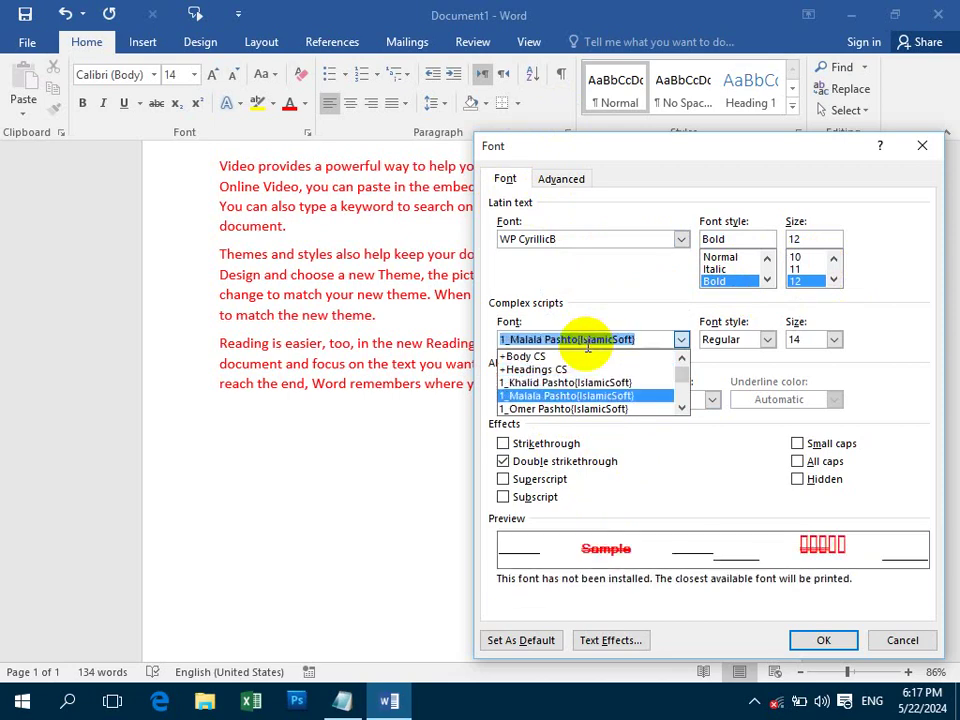
key(Down)
key(Down)
key(Down)
key(Down)
key(Down)
key(Down)
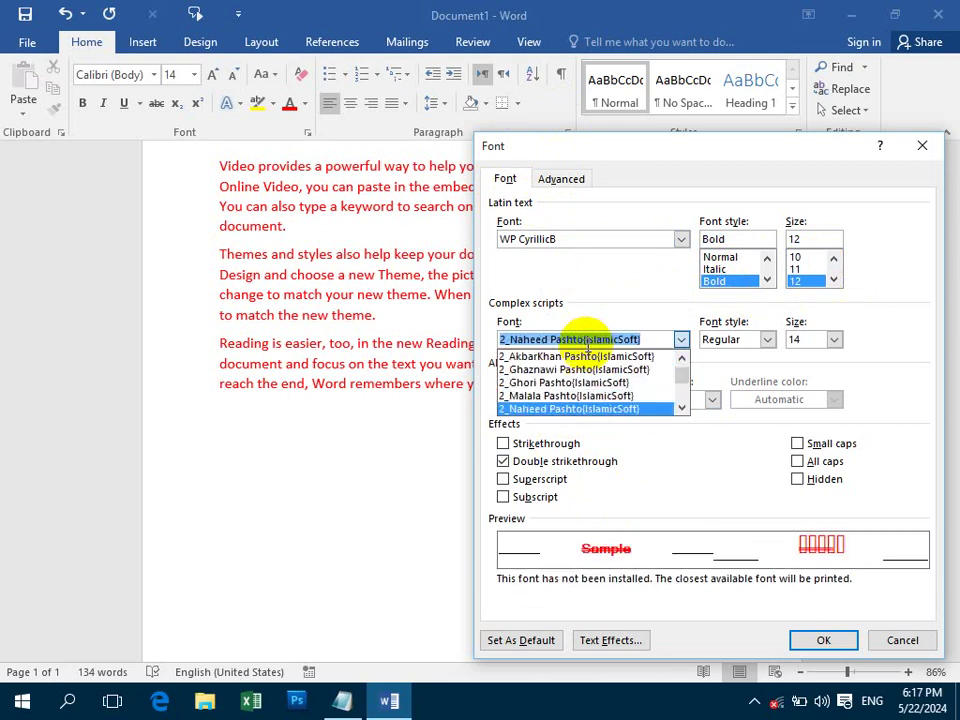
key(Up)
key(Up)
key(Up)
key(Up)
key(Up)
key(Up)
key(Up)
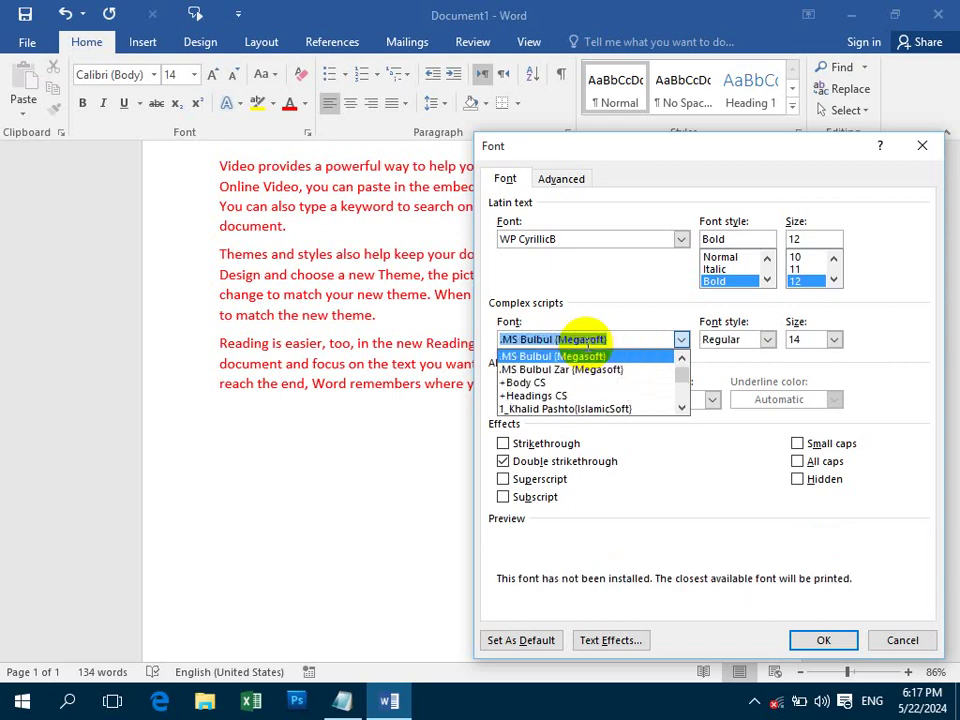
key(Up)
key(Up)
key(Up)
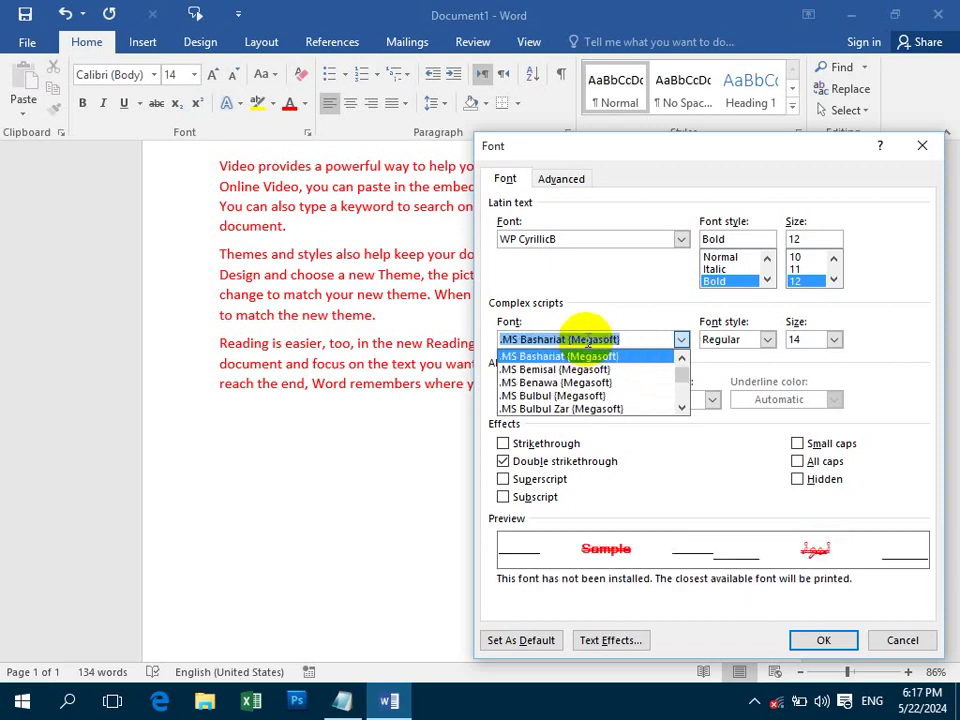
click(588, 340)
click(563, 236)
text(time ne)
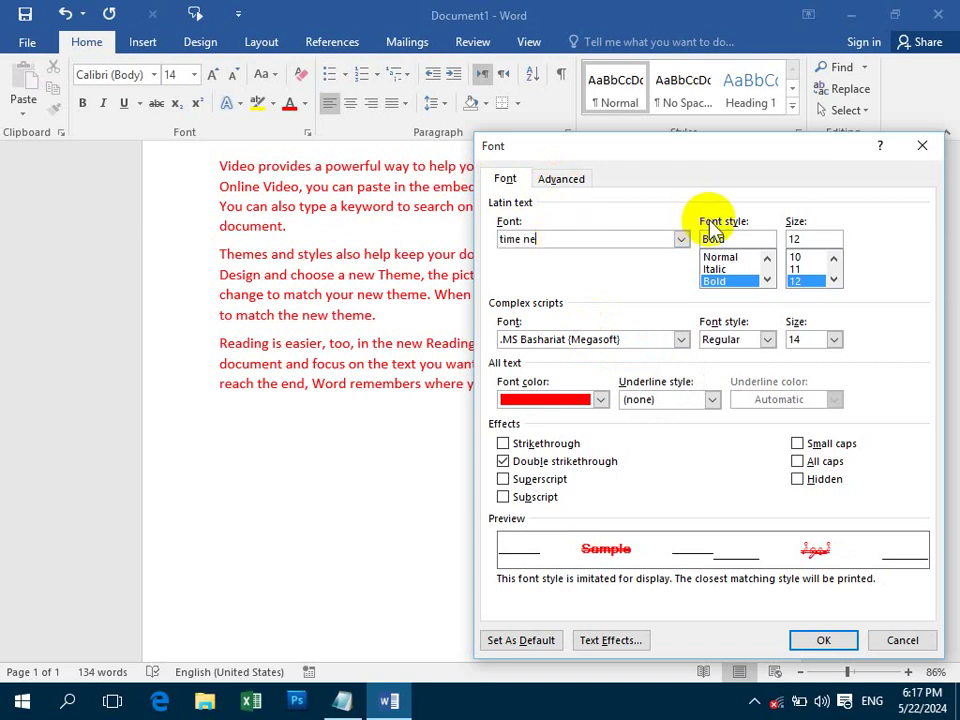
Step: Choose +Body for Latin text, enter body for complex scripts, and apply
click(681, 239)
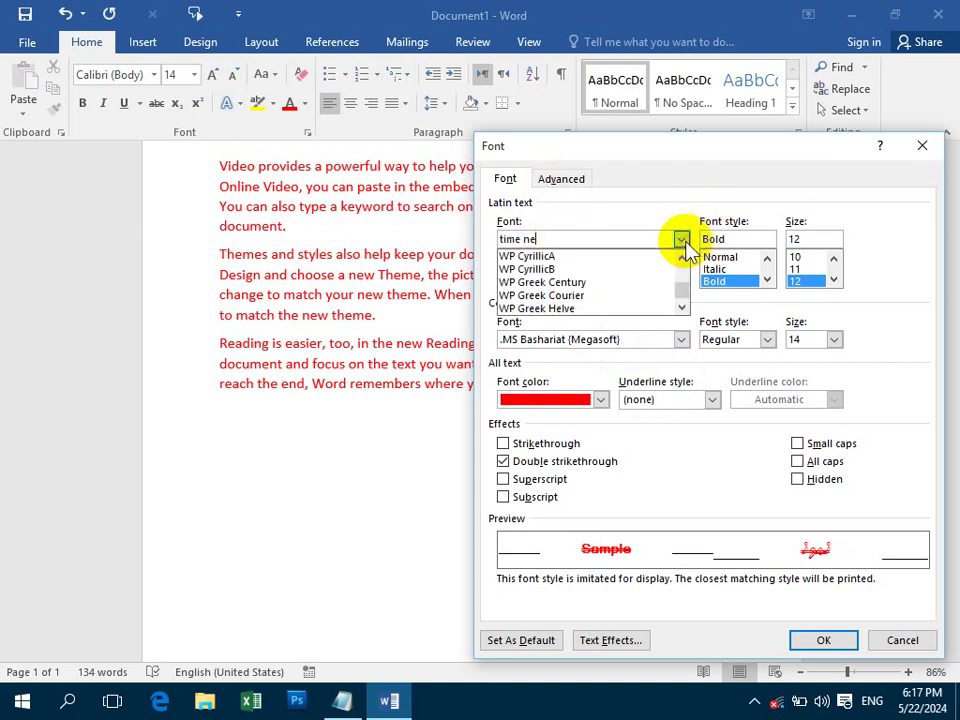
drag(676, 290, 681, 252)
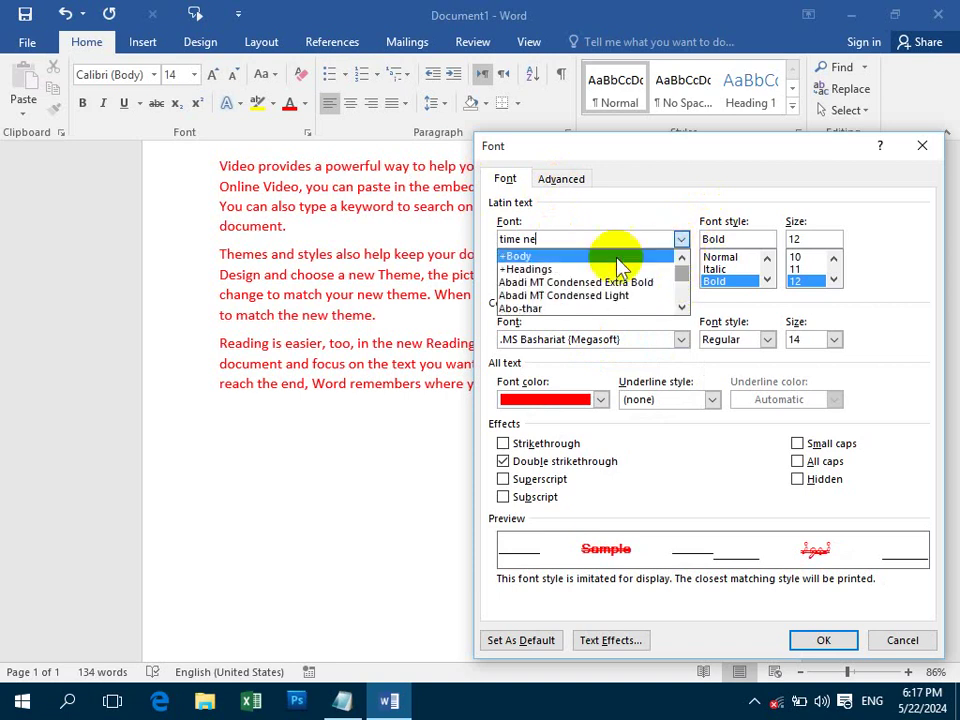
click(565, 256)
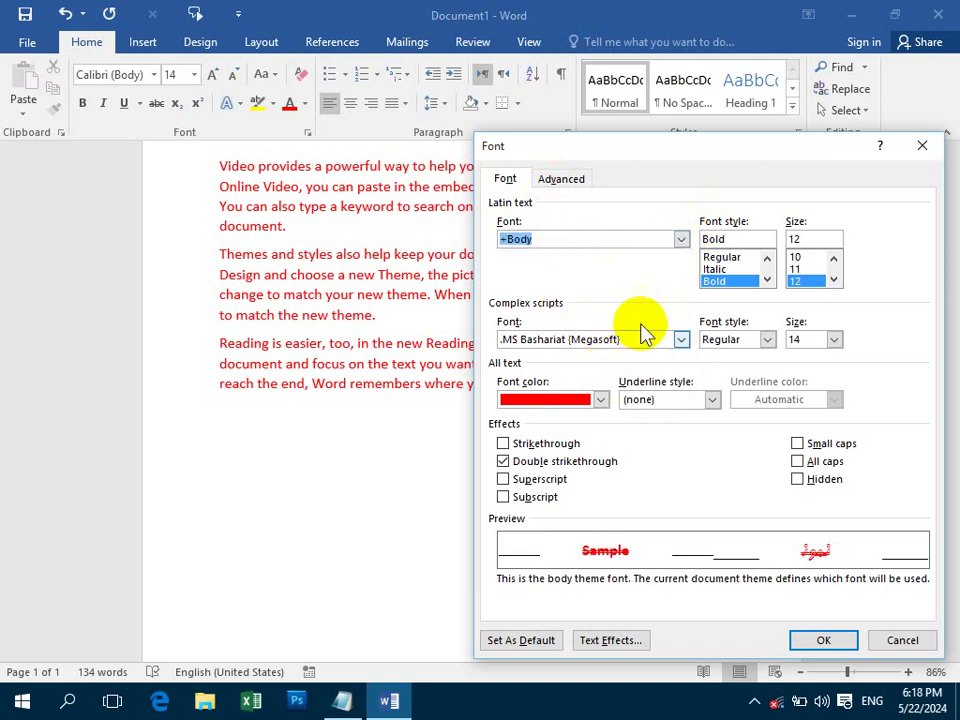
click(641, 339)
text(body)
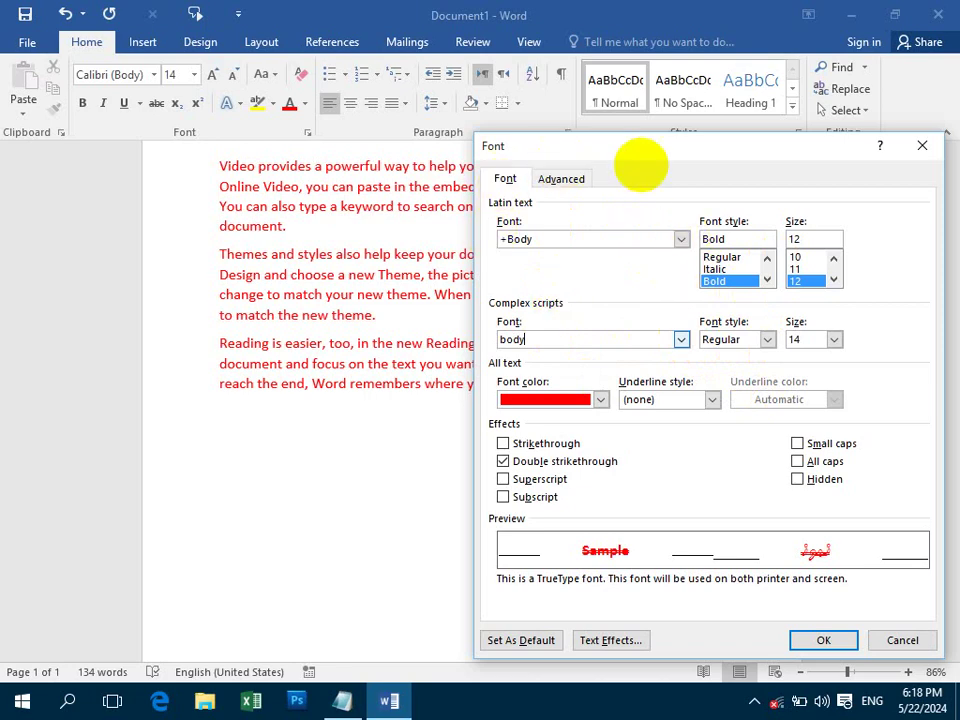
key(Return)
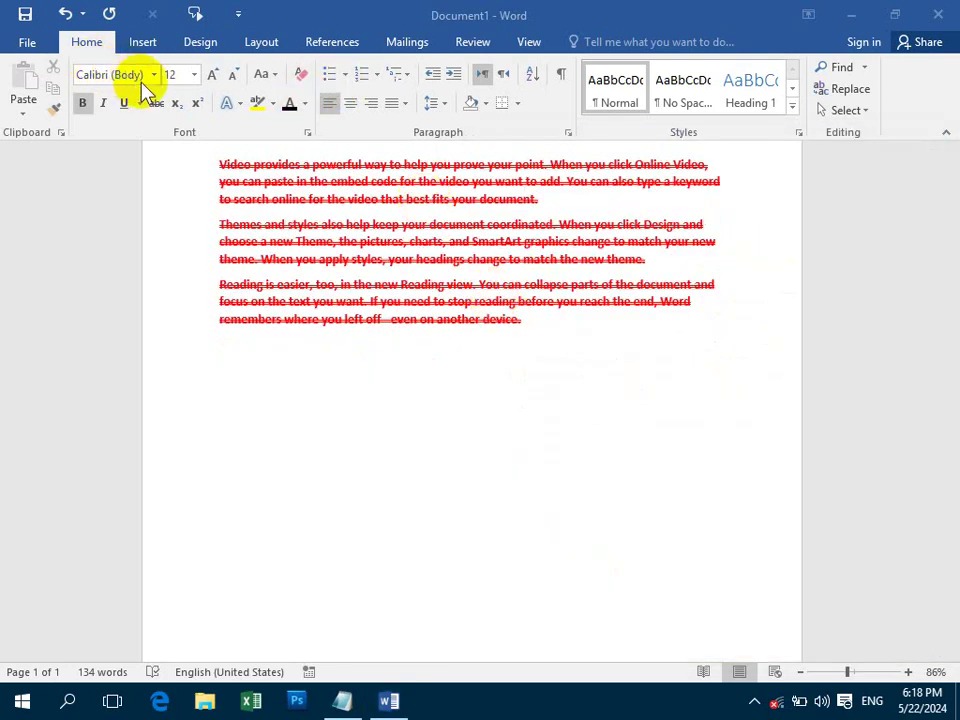
Step: Reopen the Font dialog and set complex-script text to Bold Italic, size 20
click(306, 134)
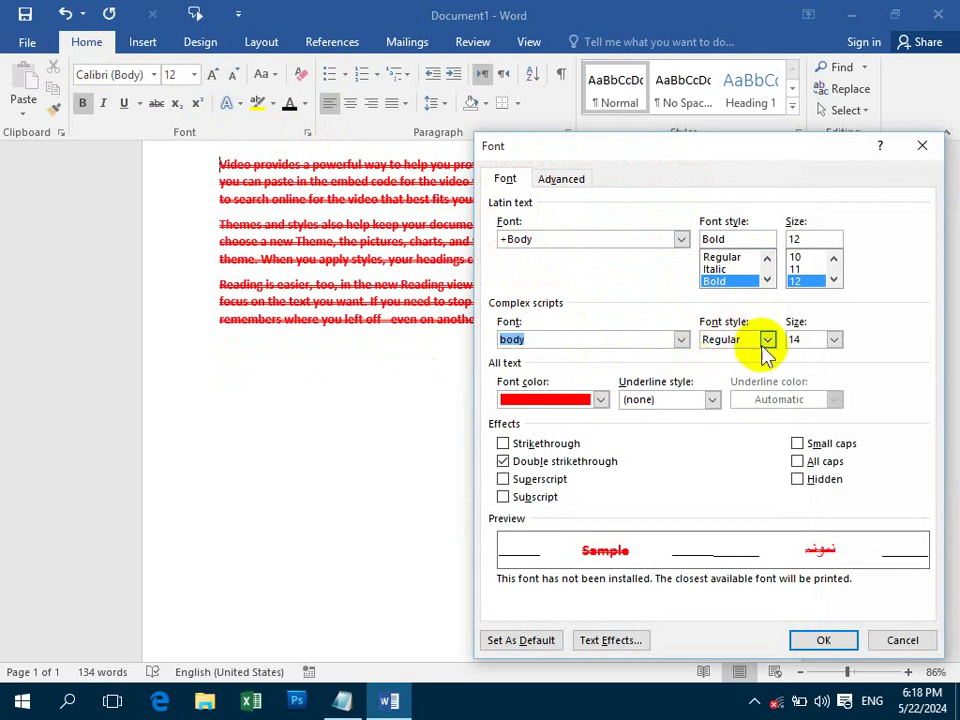
click(767, 341)
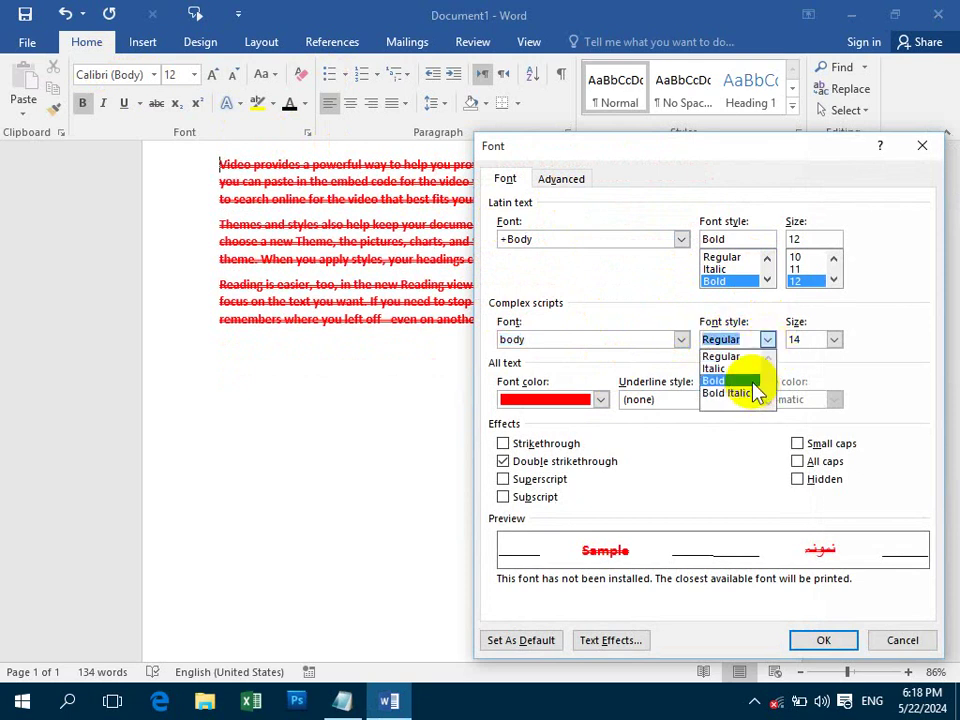
click(745, 393)
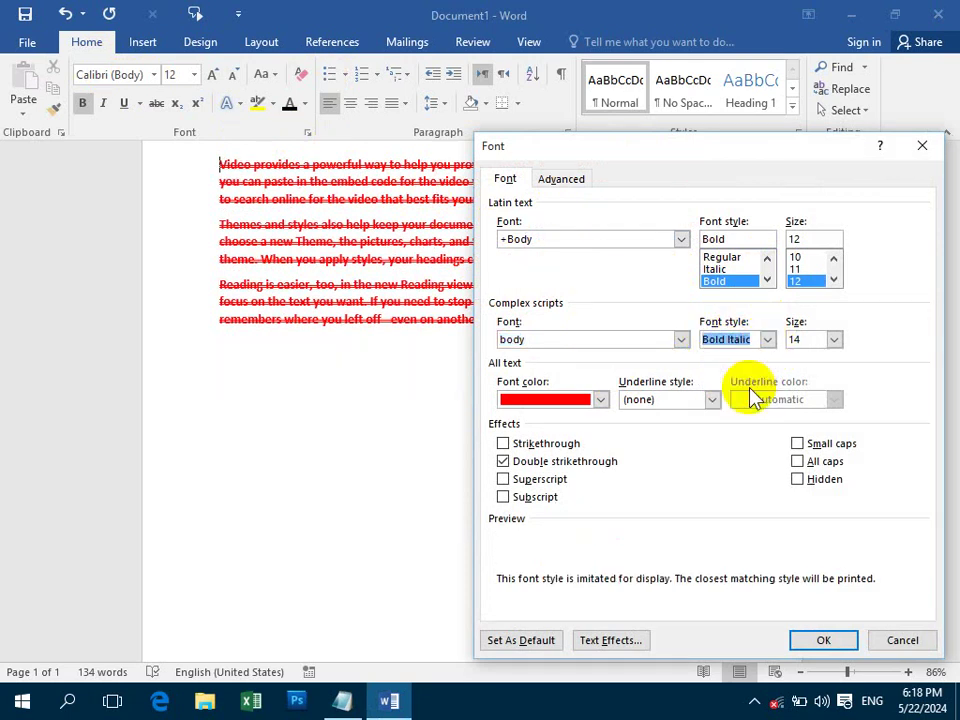
click(833, 340)
scroll(828, 393, down, 2)
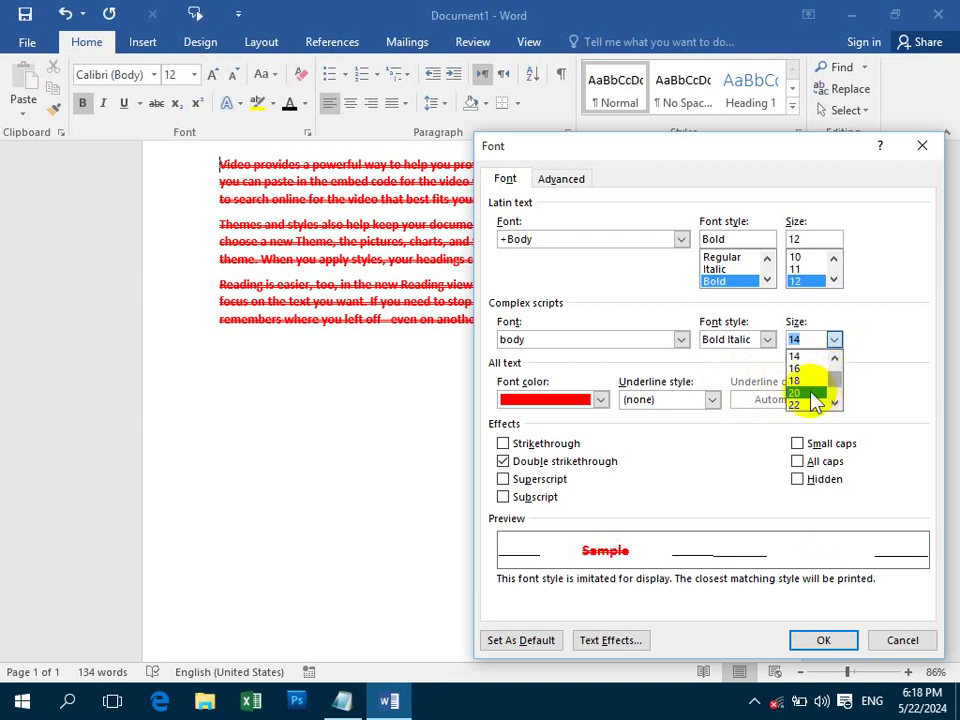
click(825, 396)
Step: Set the Latin text size to 20 and the font colour to black
click(833, 282)
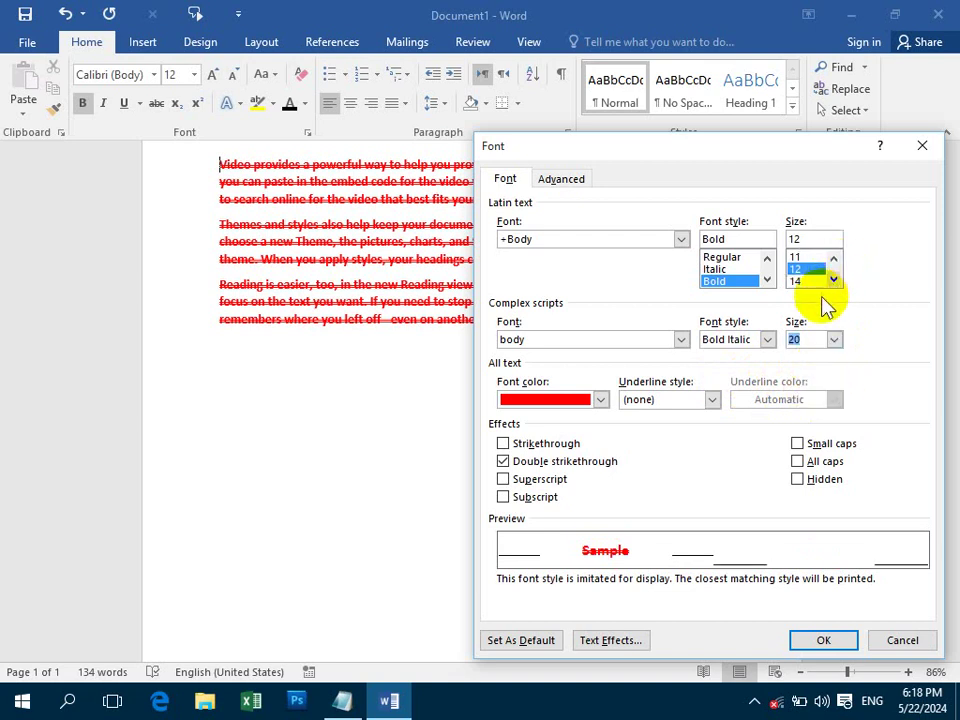
click(833, 282)
click(812, 281)
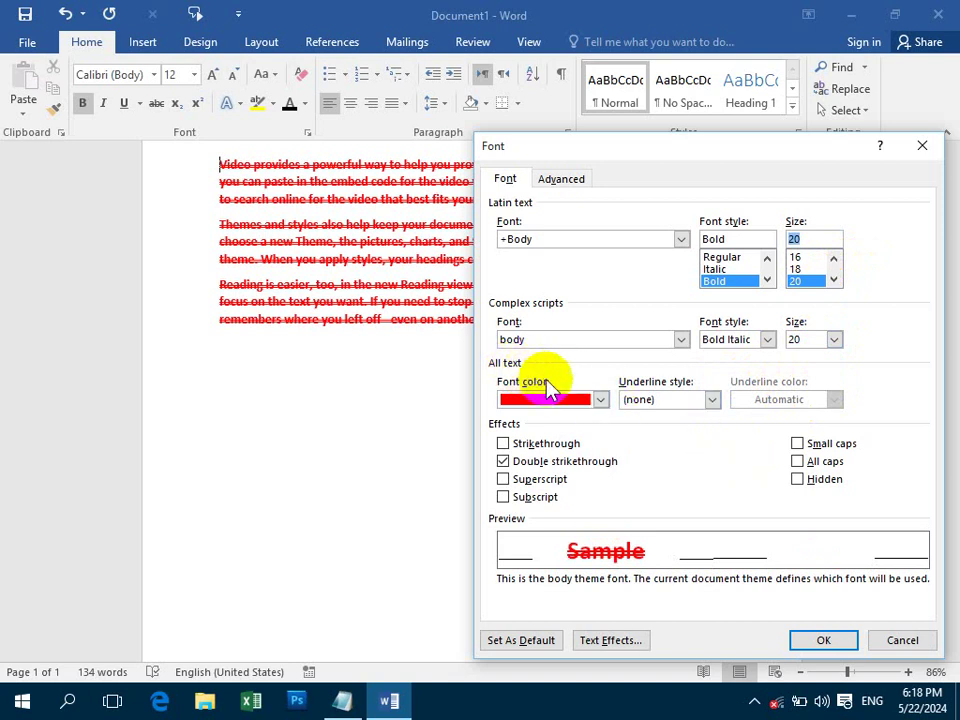
click(590, 399)
click(519, 465)
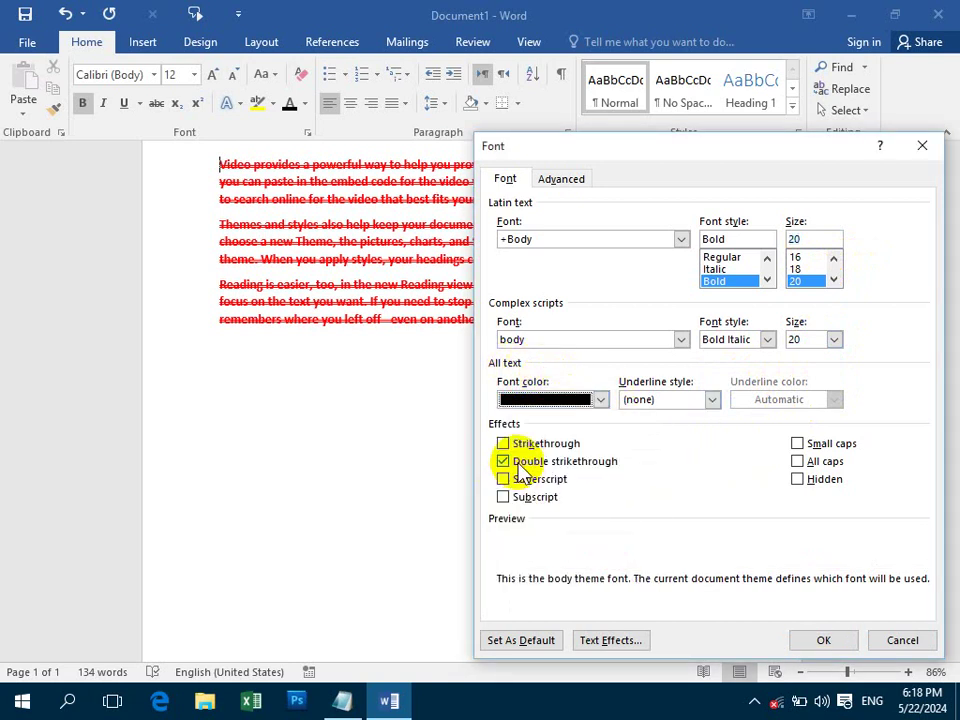
click(712, 399)
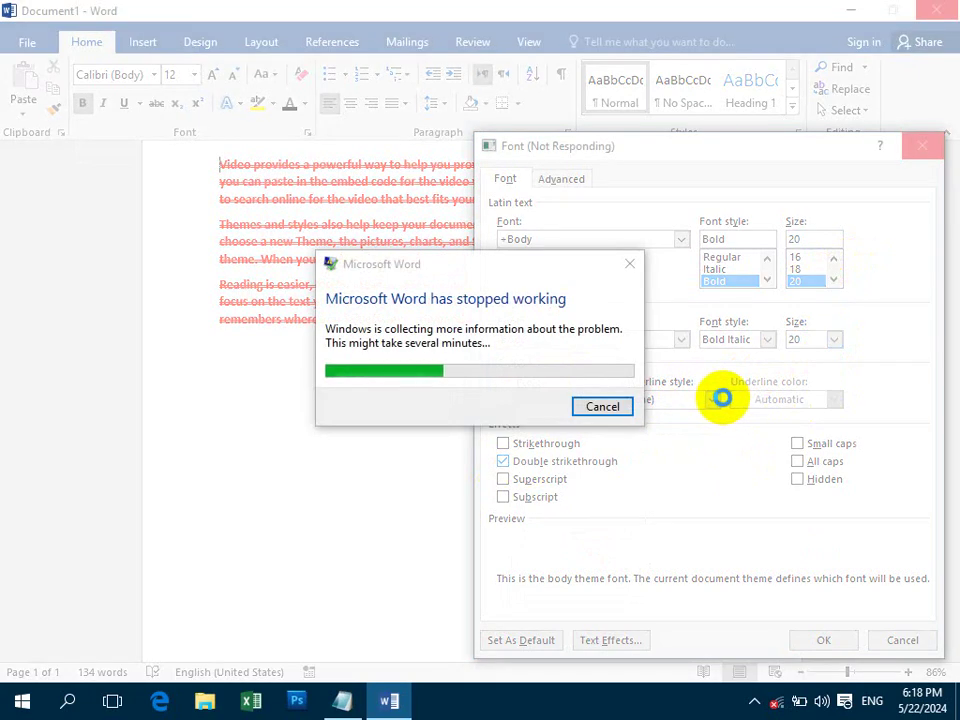
Step: Cancel the 'Microsoft Word has stopped working' report, then try to reactivate the frozen Font dialog
click(612, 407)
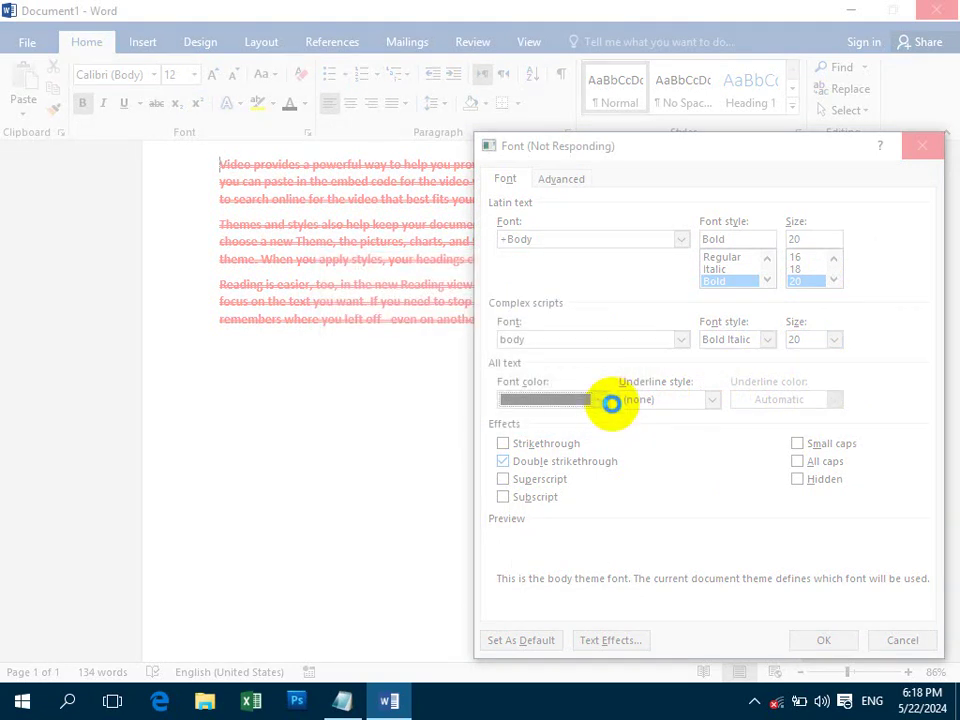
click(940, 15)
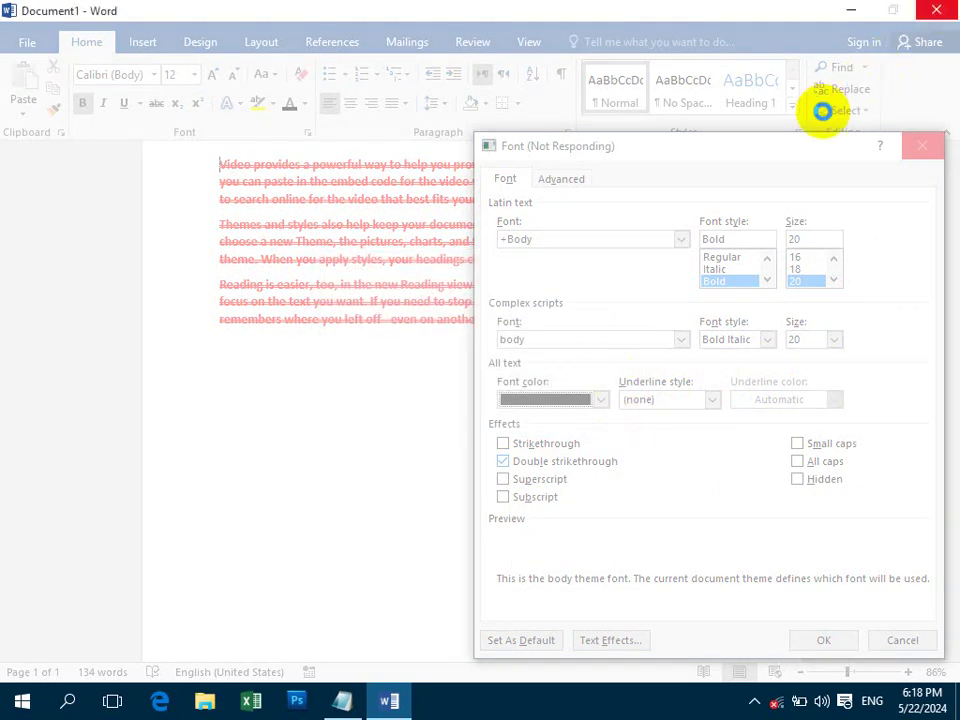